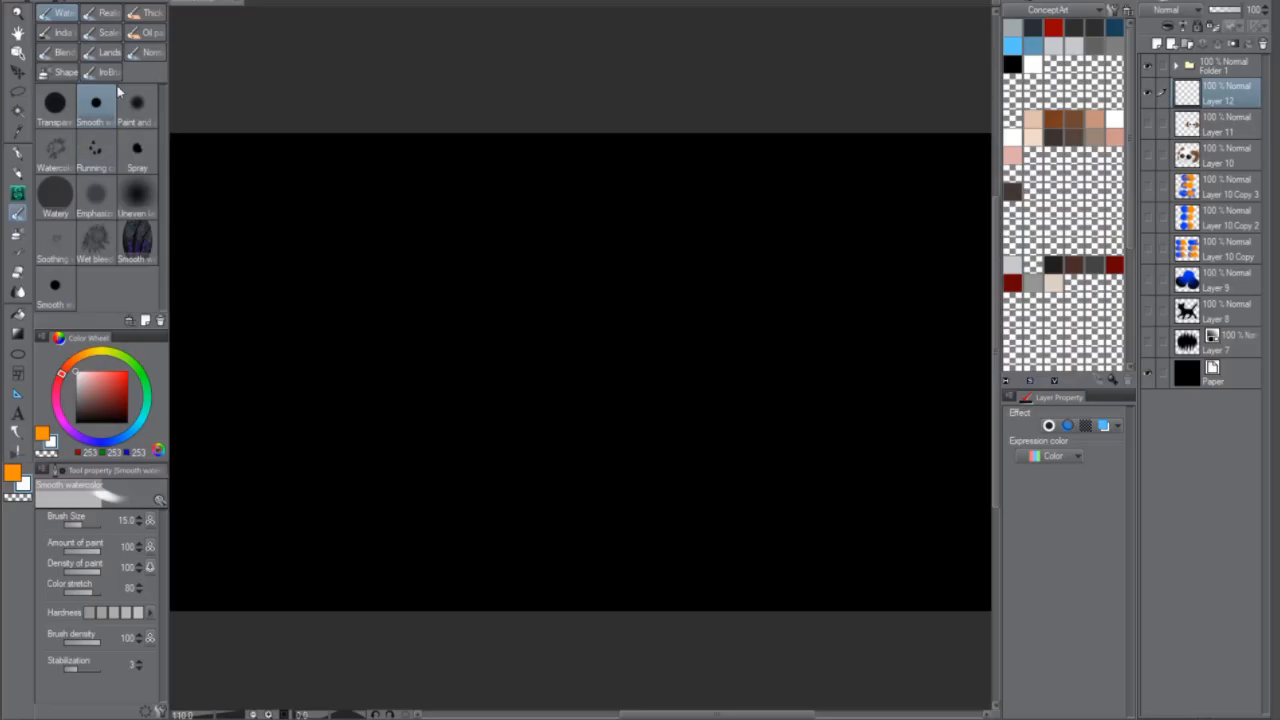
# Step: Duplicate the Smooth watercolor brush as IroBrush and move the copy into its own sub tool group
pyautogui.moveTo(484, 233)
pyautogui.mouseDown()
pyautogui.moveTo(434, 386)
pyautogui.moveTo(905, 534)
pyautogui.mouseUp()
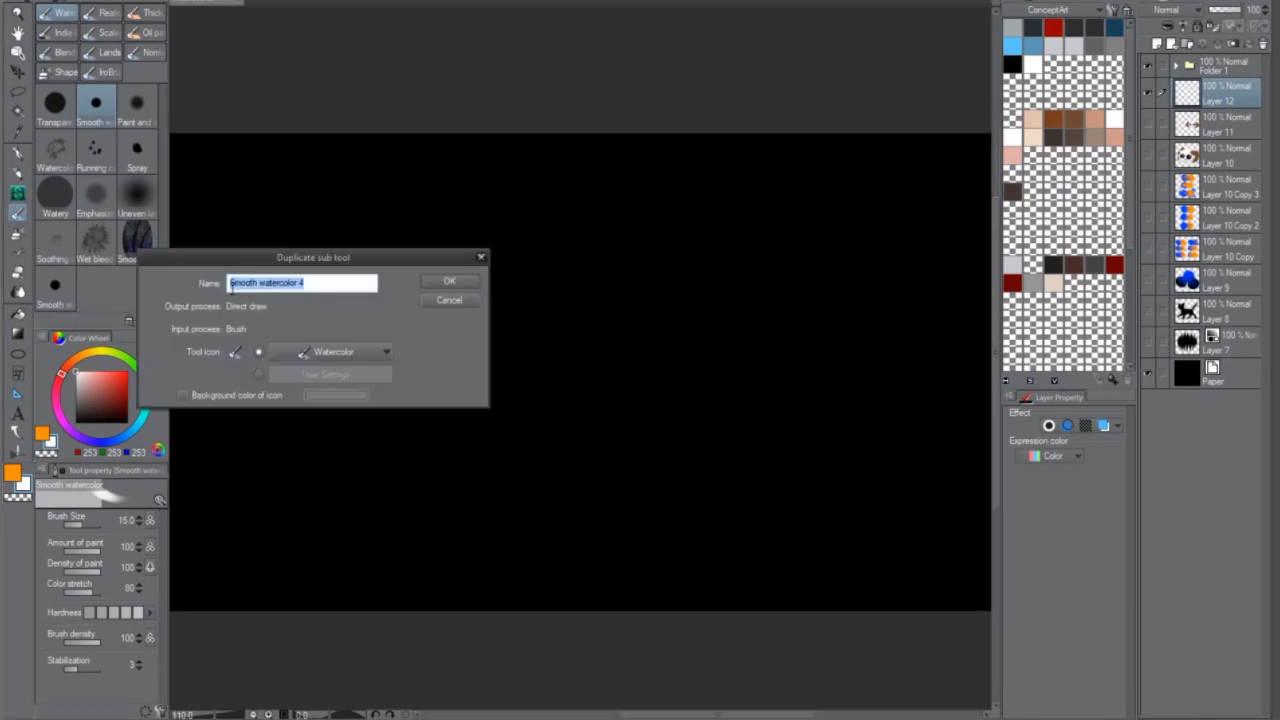
pyautogui.press('BackSpace')
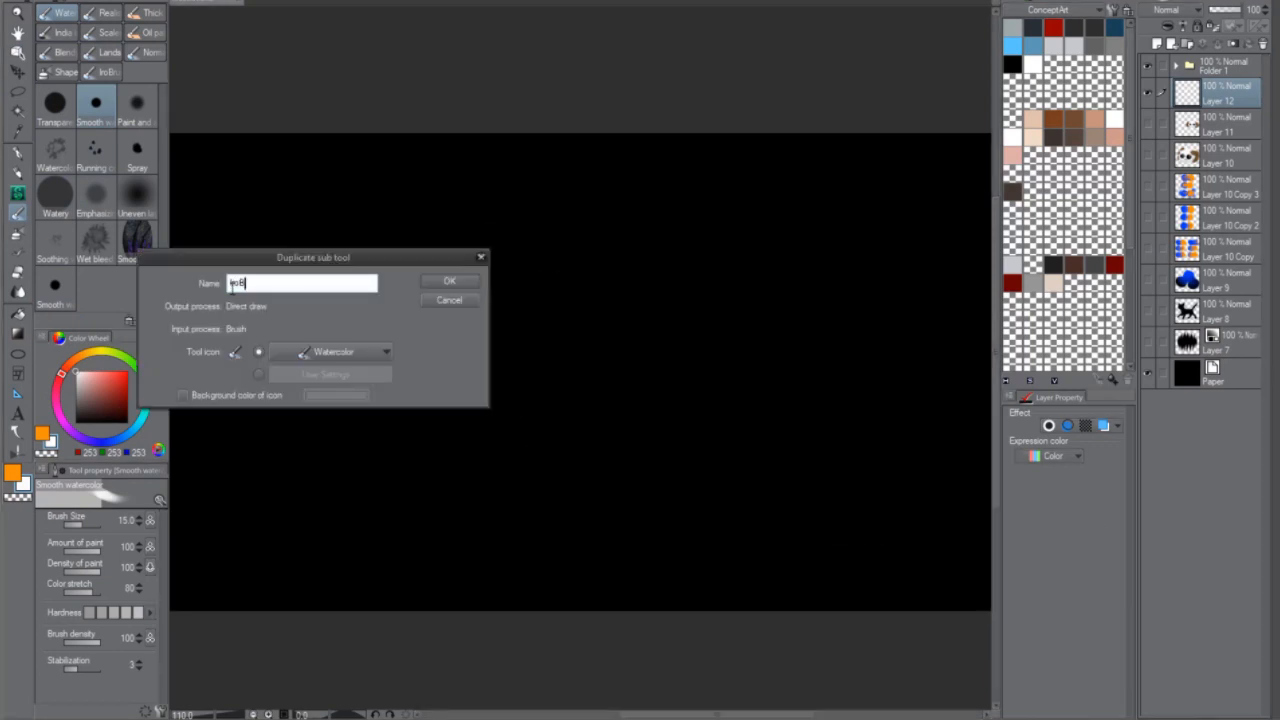
pyautogui.press('Return')
pyautogui.moveTo(96, 288); pyautogui.dragTo(140, 82)
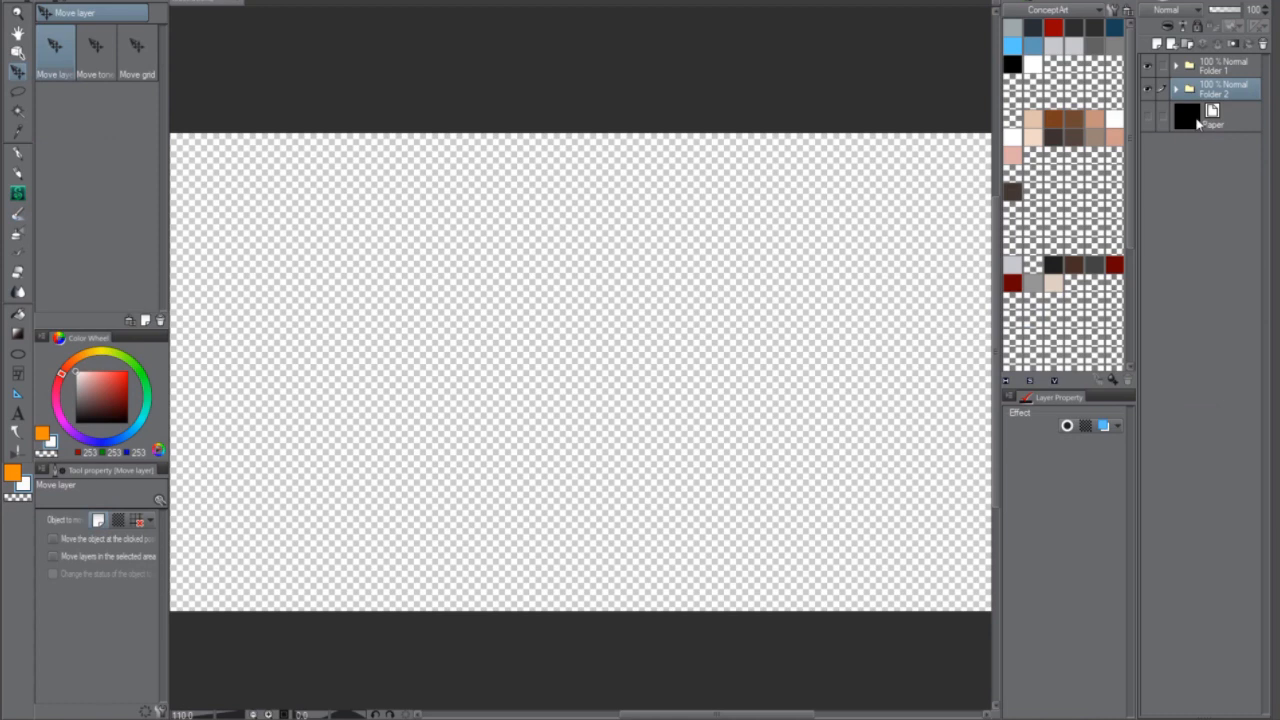
# Step: Add a new layer with the Gray expression color and draw a large filled black circle in the canvas centre
pyautogui.click(1157, 44)
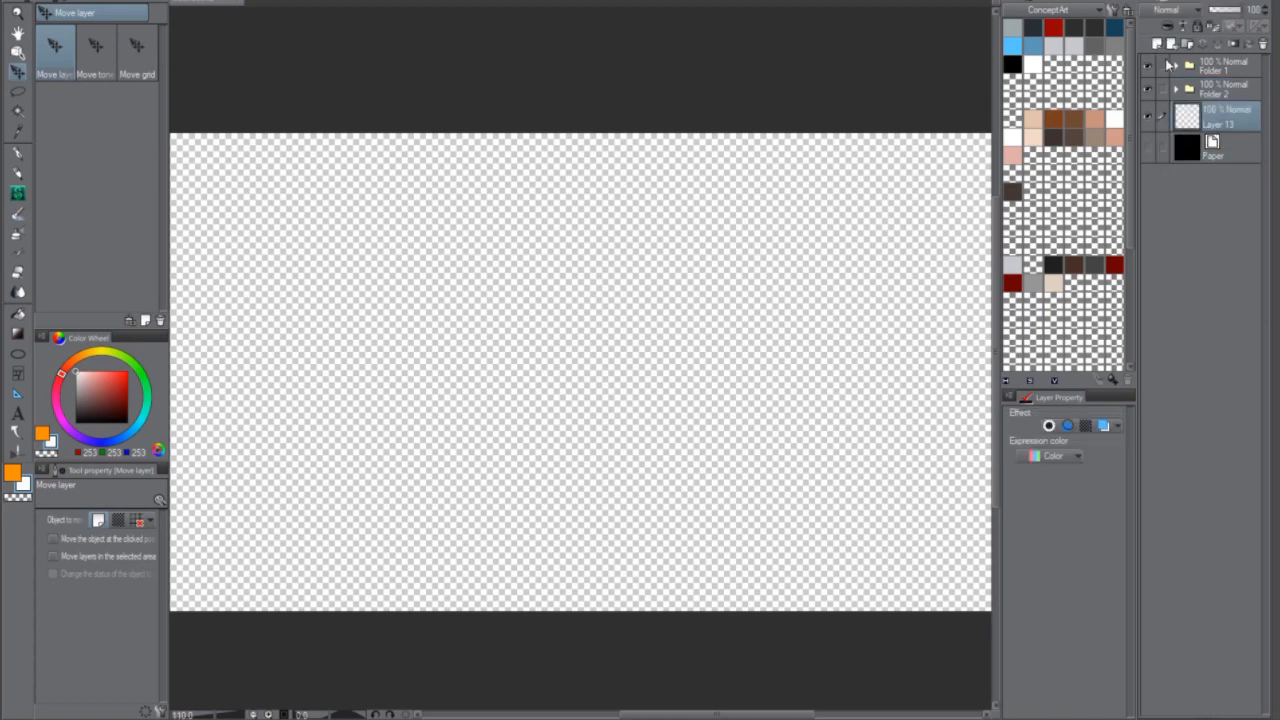
pyautogui.click(1062, 456)
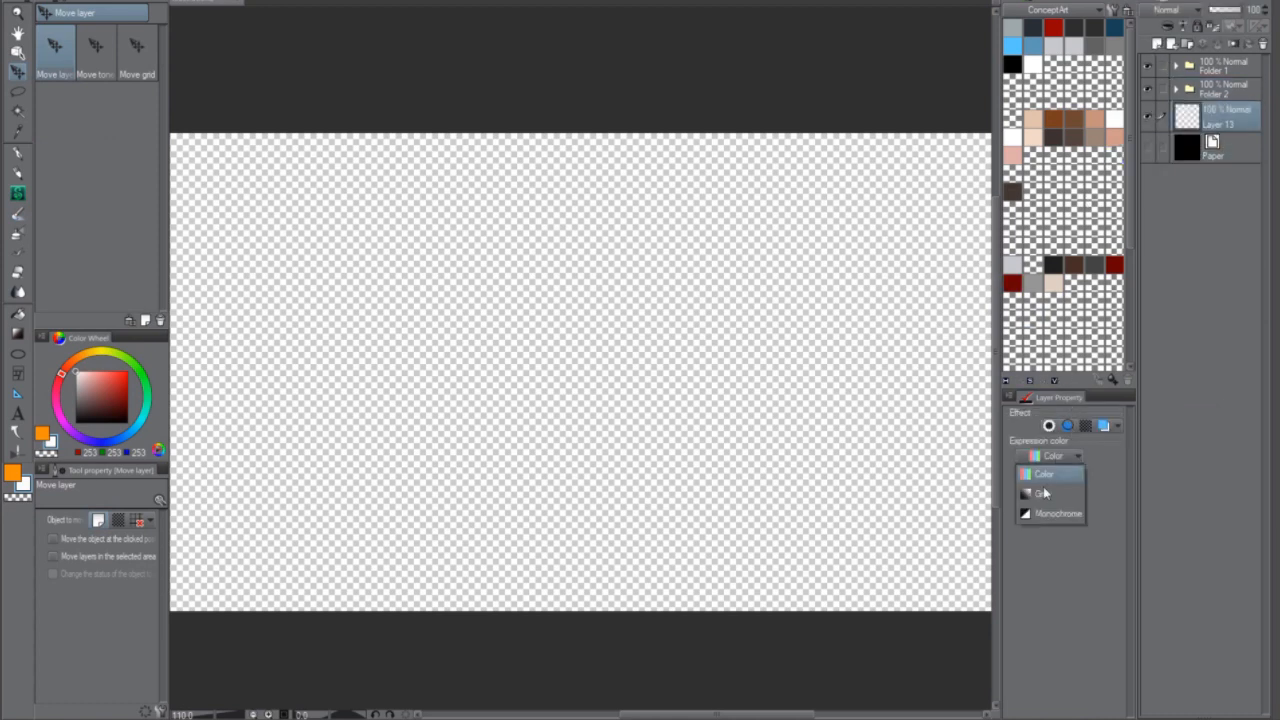
pyautogui.click(1044, 495)
pyautogui.press('u')
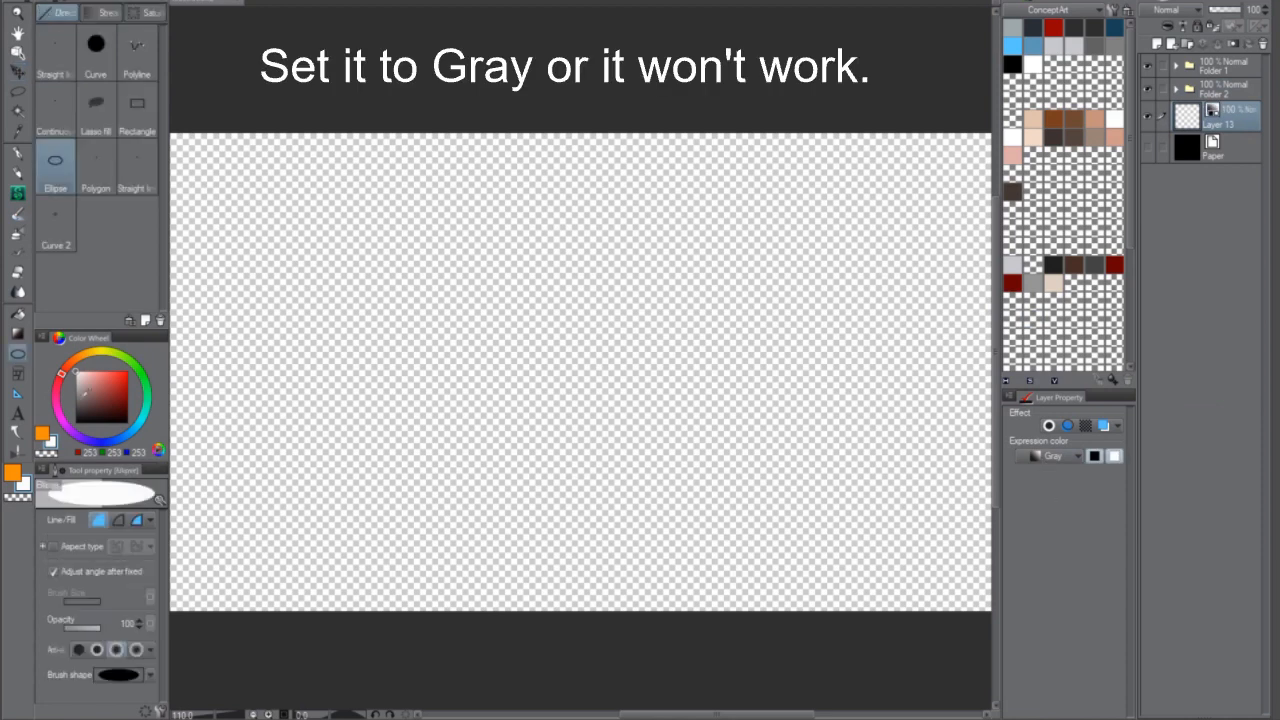
pyautogui.moveTo(560, 366); pyautogui.dragTo(780, 214)
# Step: Cut jagged spikes into the upper and lower edges of the black circle with lasso selections
pyautogui.press('m')
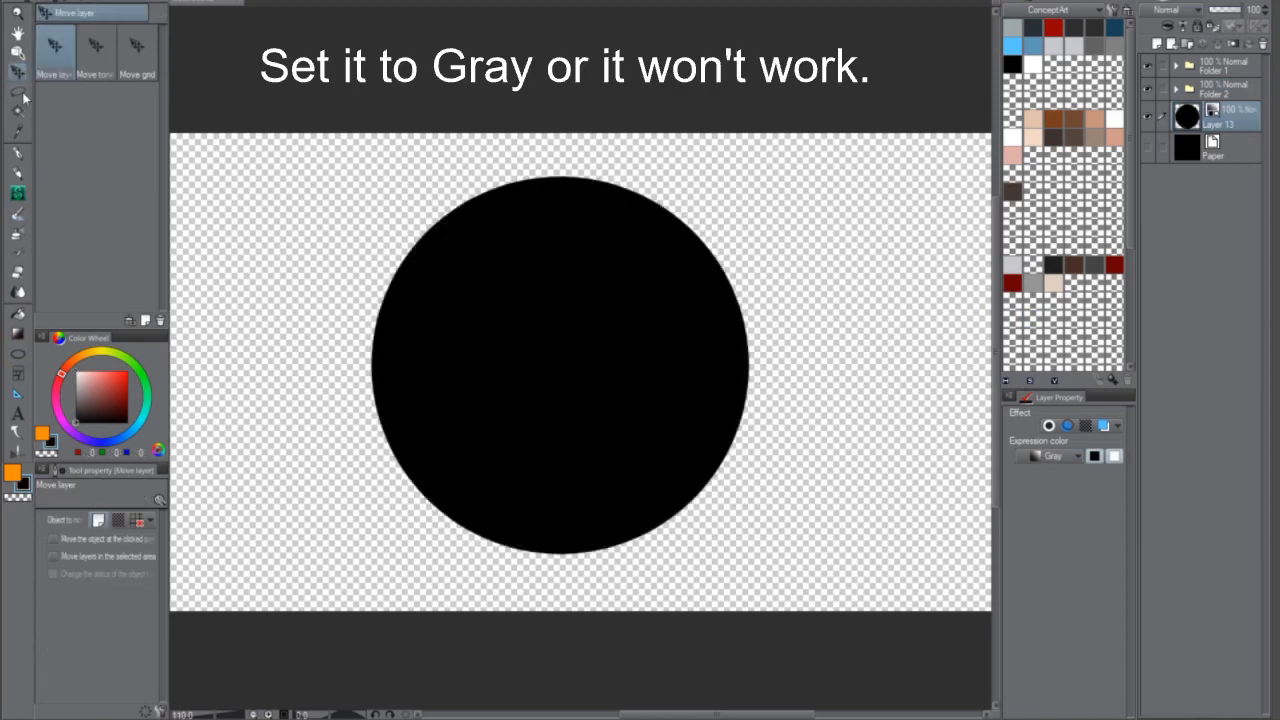
pyautogui.moveTo(386, 229)
pyautogui.mouseDown()
pyautogui.moveTo(423, 218)
pyautogui.moveTo(429, 196)
pyautogui.moveTo(458, 281)
pyautogui.moveTo(489, 174)
pyautogui.moveTo(506, 302)
pyautogui.moveTo(551, 170)
pyautogui.moveTo(773, 150)
pyautogui.moveTo(440, 100)
pyautogui.mouseUp()
pyautogui.press('Delete')
pyautogui.moveTo(405, 520)
pyautogui.mouseDown()
pyautogui.moveTo(469, 423)
pyautogui.moveTo(526, 417)
pyautogui.moveTo(615, 447)
pyautogui.moveTo(691, 523)
pyautogui.moveTo(769, 531)
pyautogui.mouseUp()
pyautogui.press('Delete')
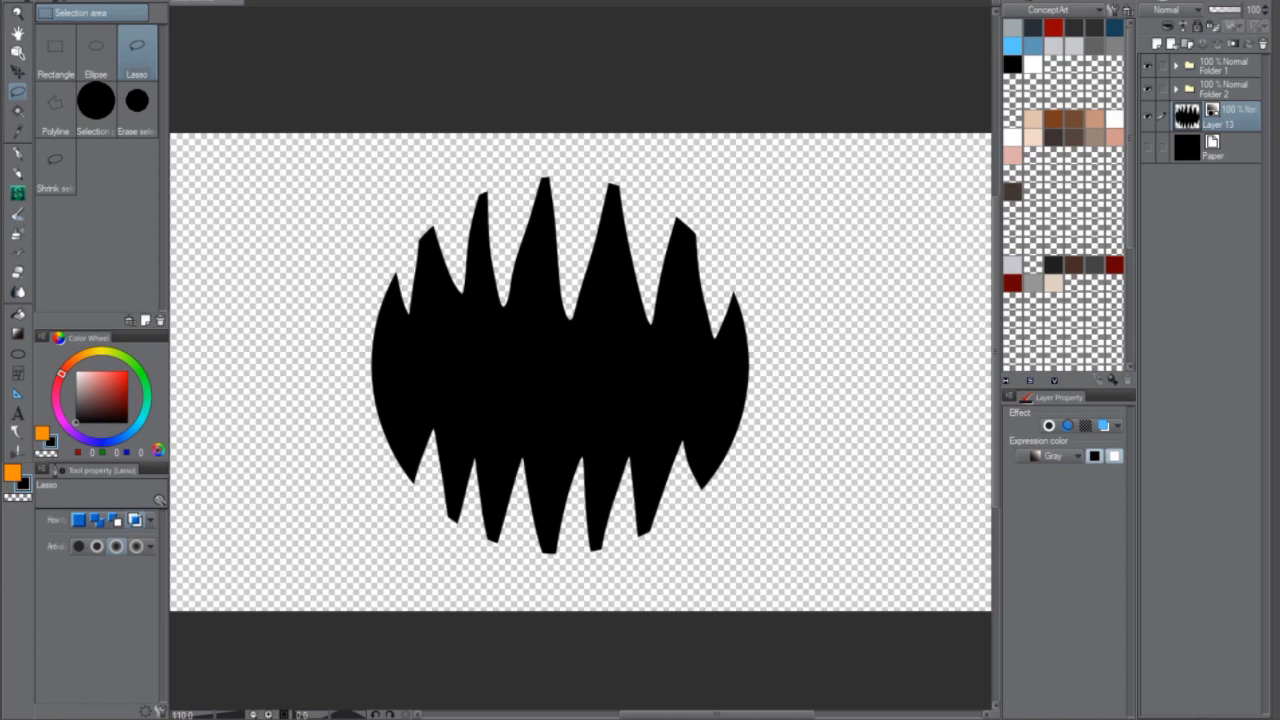
# Step: Apply a Motion blur to the spiky shape with strength 22.50, angle 90, both directions and Smooth mode
pyautogui.click(301, 0)
pyautogui.moveTo(330, 16)
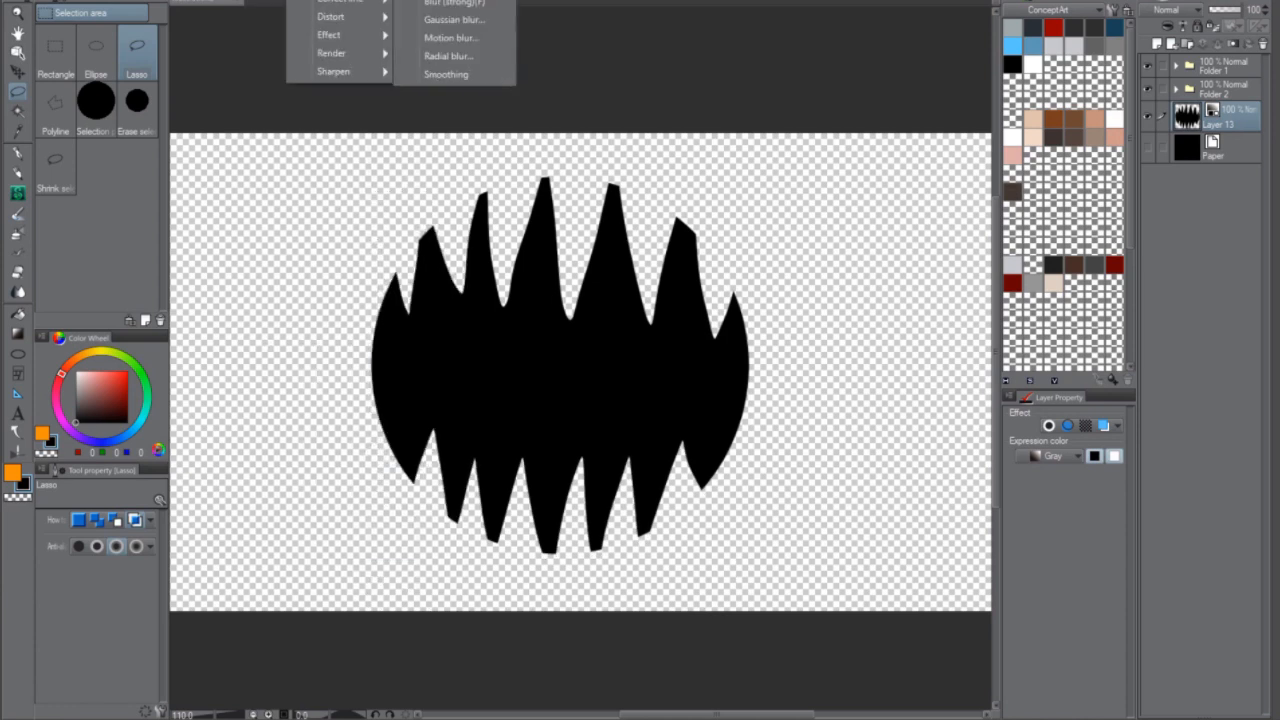
pyautogui.click(449, 36)
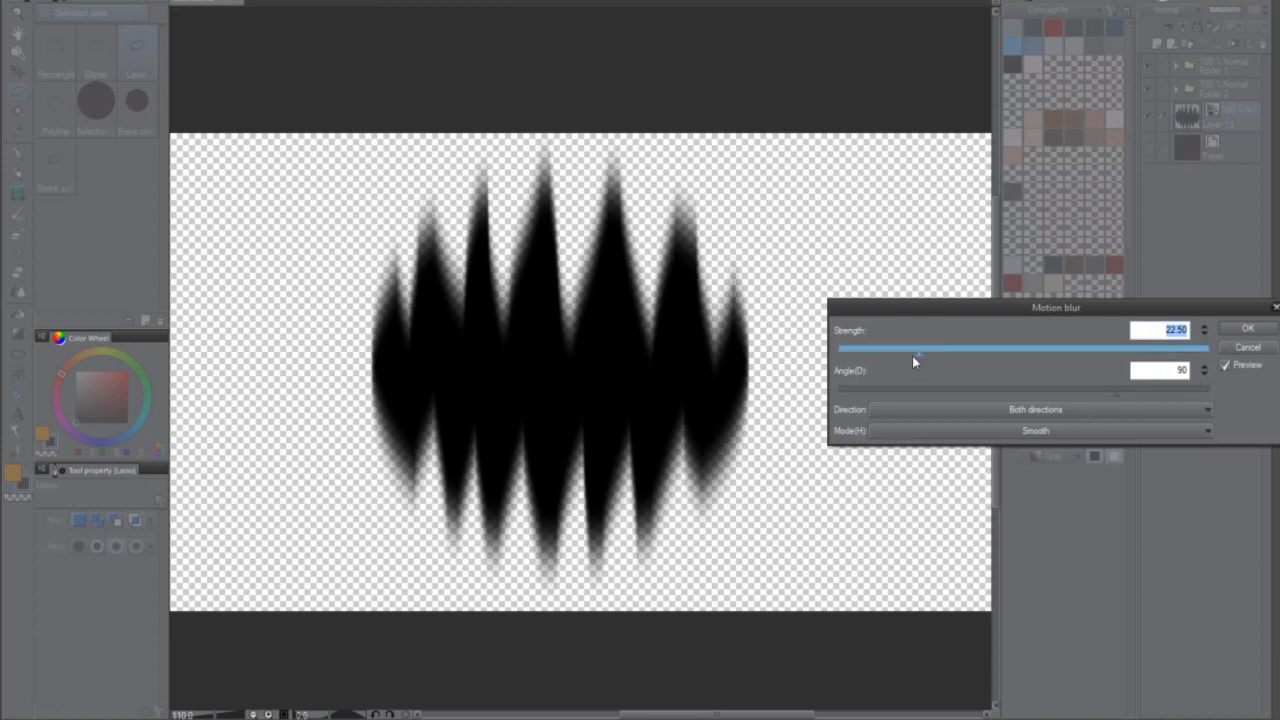
pyautogui.click(1257, 335)
# Step: Register the blurred shape as an image material for use as a brush tip shape, named BRUSHAGAIN
pyautogui.click(48, 1)
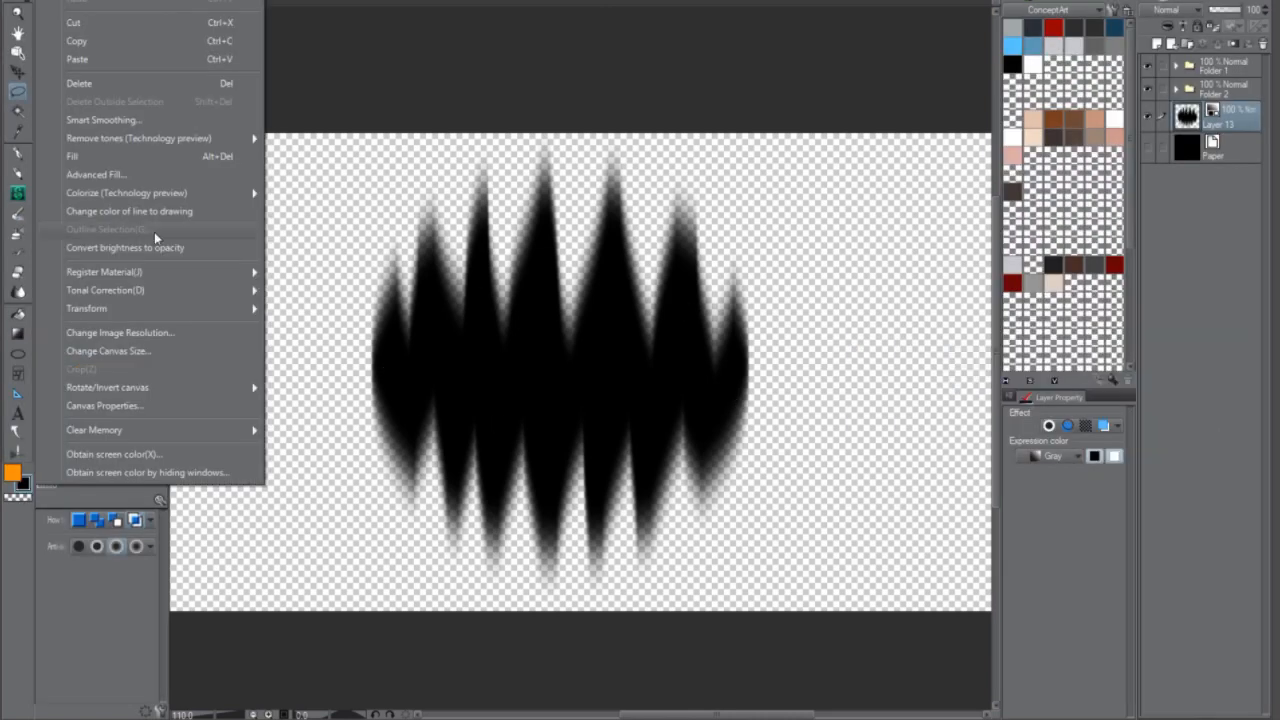
pyautogui.moveTo(163, 270)
pyautogui.click(330, 274)
pyautogui.click(9, 439)
pyautogui.click(69, 214)
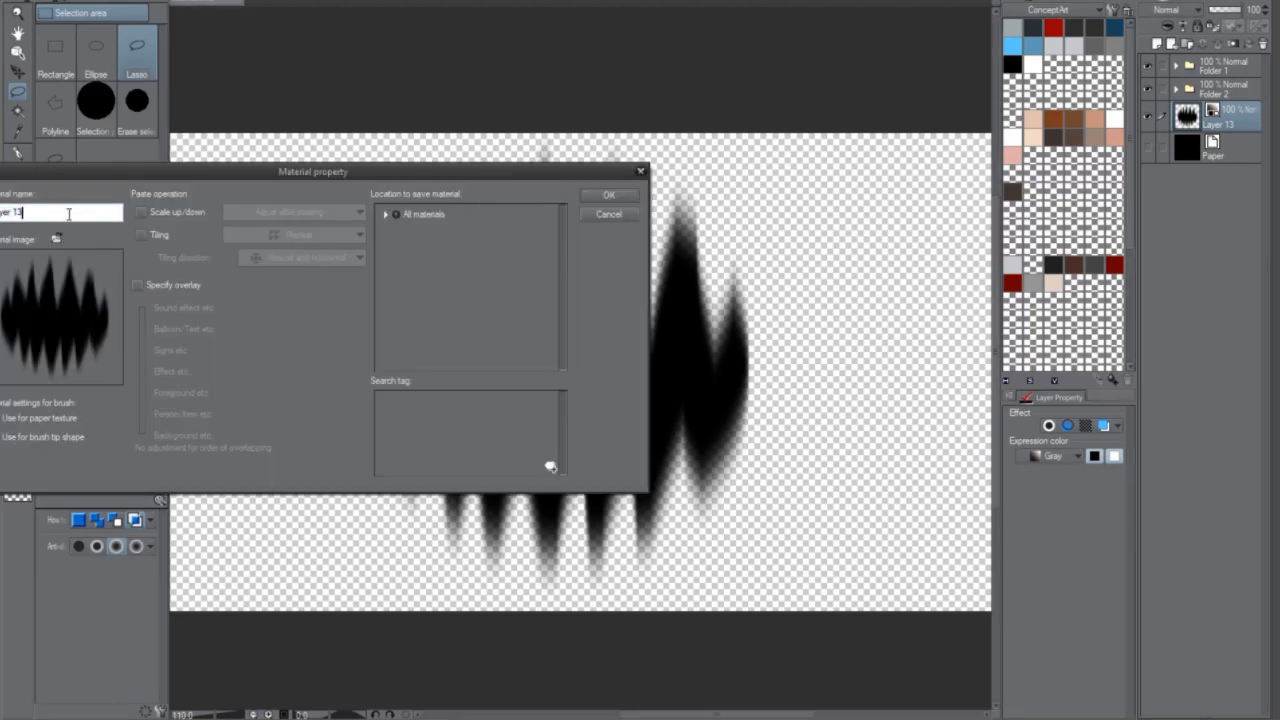
pyautogui.write('BRUSHAGAIN')
# Step: Save the material in the Brush folder of Image material
pyautogui.click(385, 214)
pyautogui.click(392, 293)
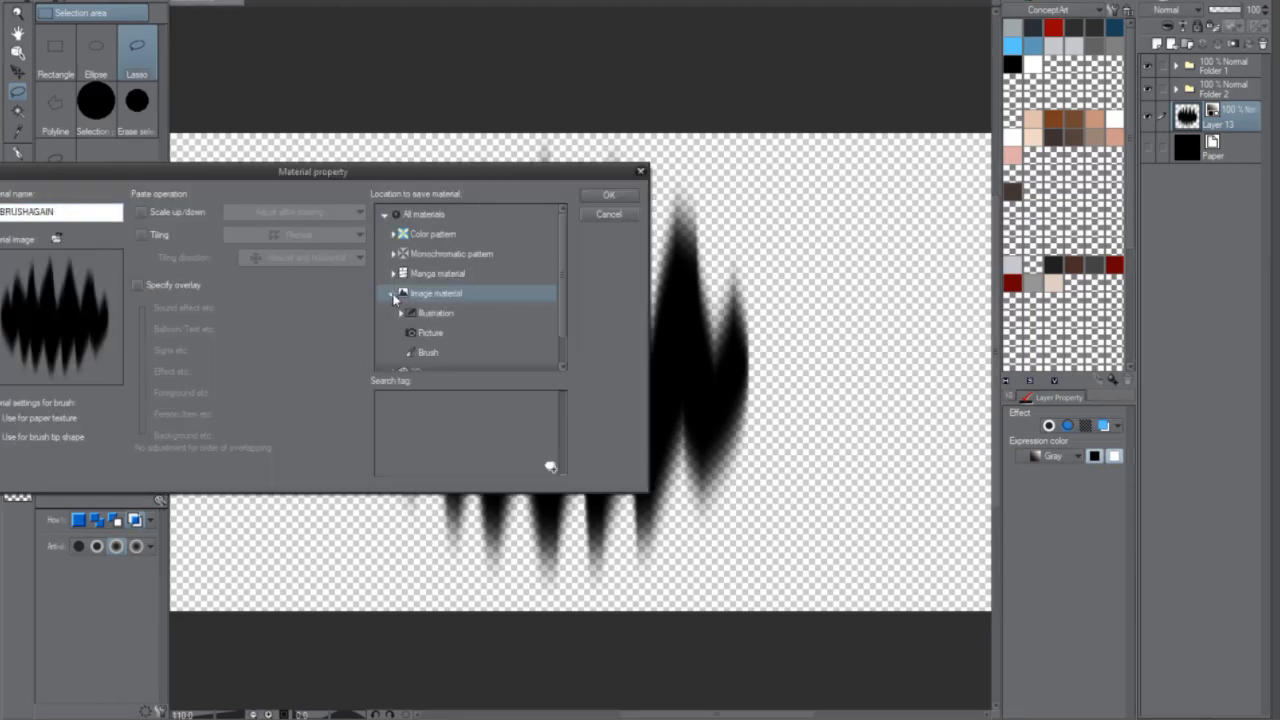
pyautogui.click(440, 313)
pyautogui.click(440, 352)
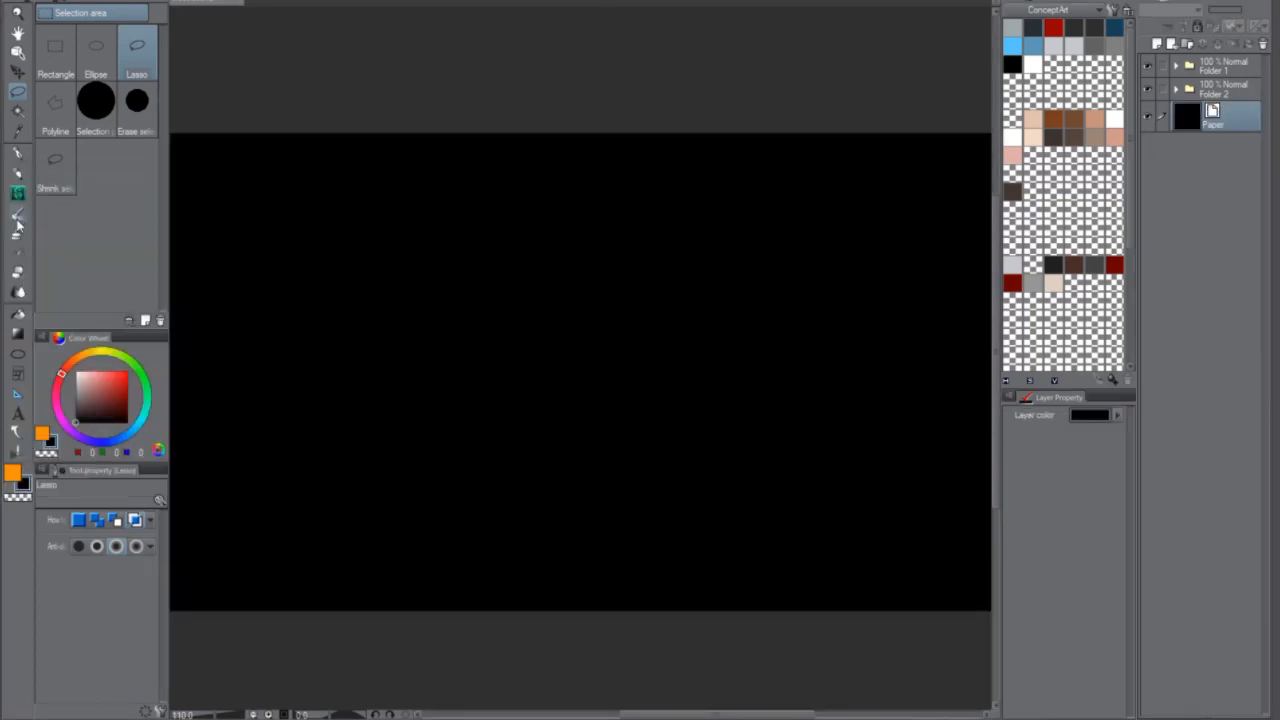
# Step: Set IroBrush's tip shape to Material and add the registered spiky shape as its brush tip
pyautogui.click(17, 215)
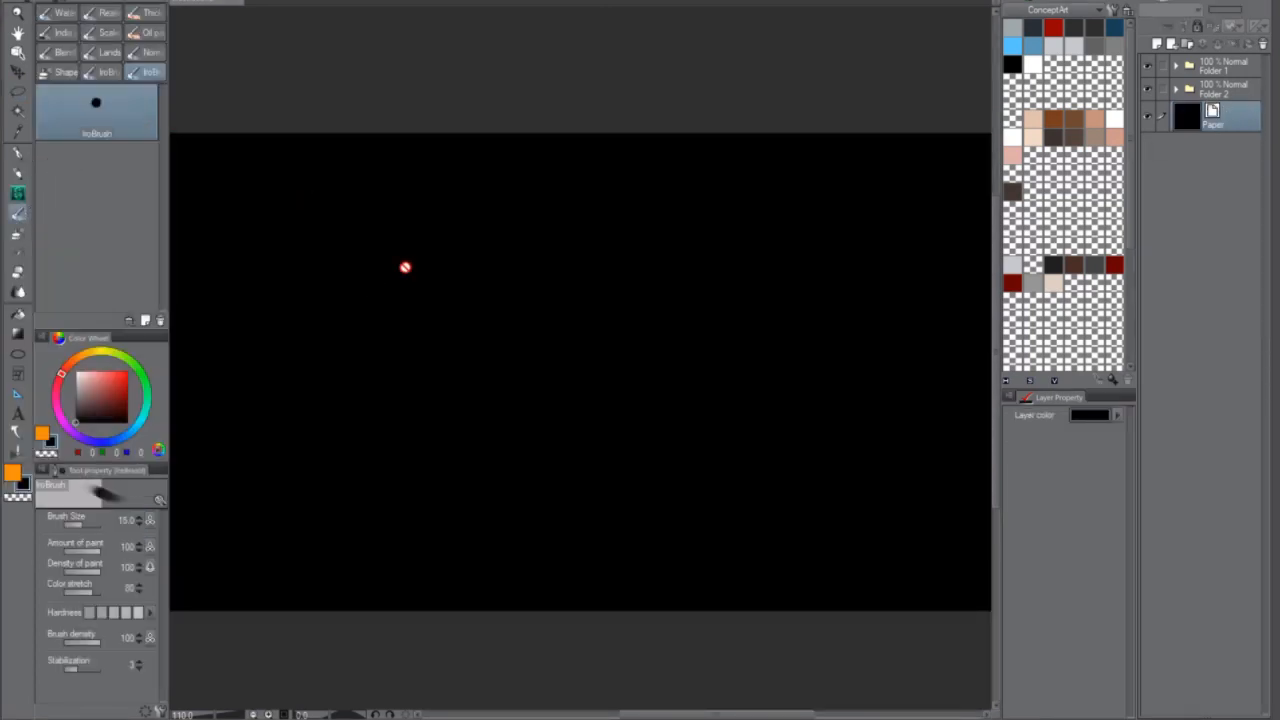
pyautogui.click(159, 710)
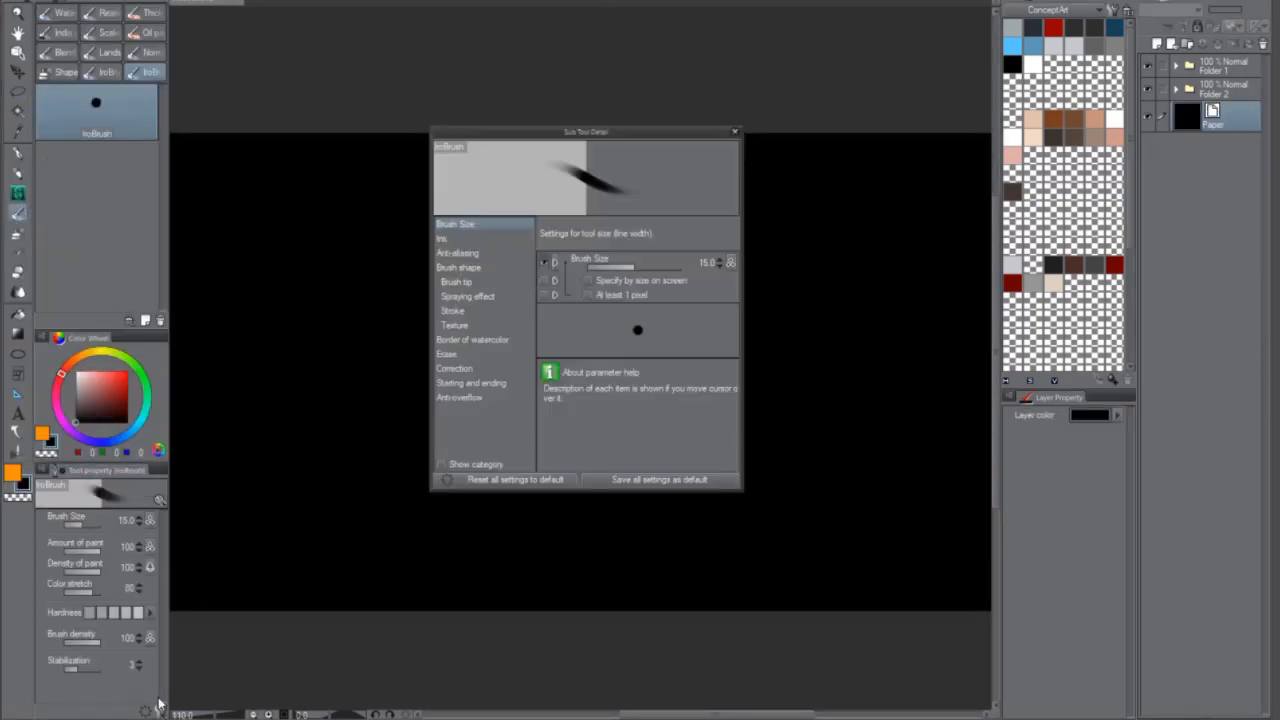
pyautogui.click(458, 282)
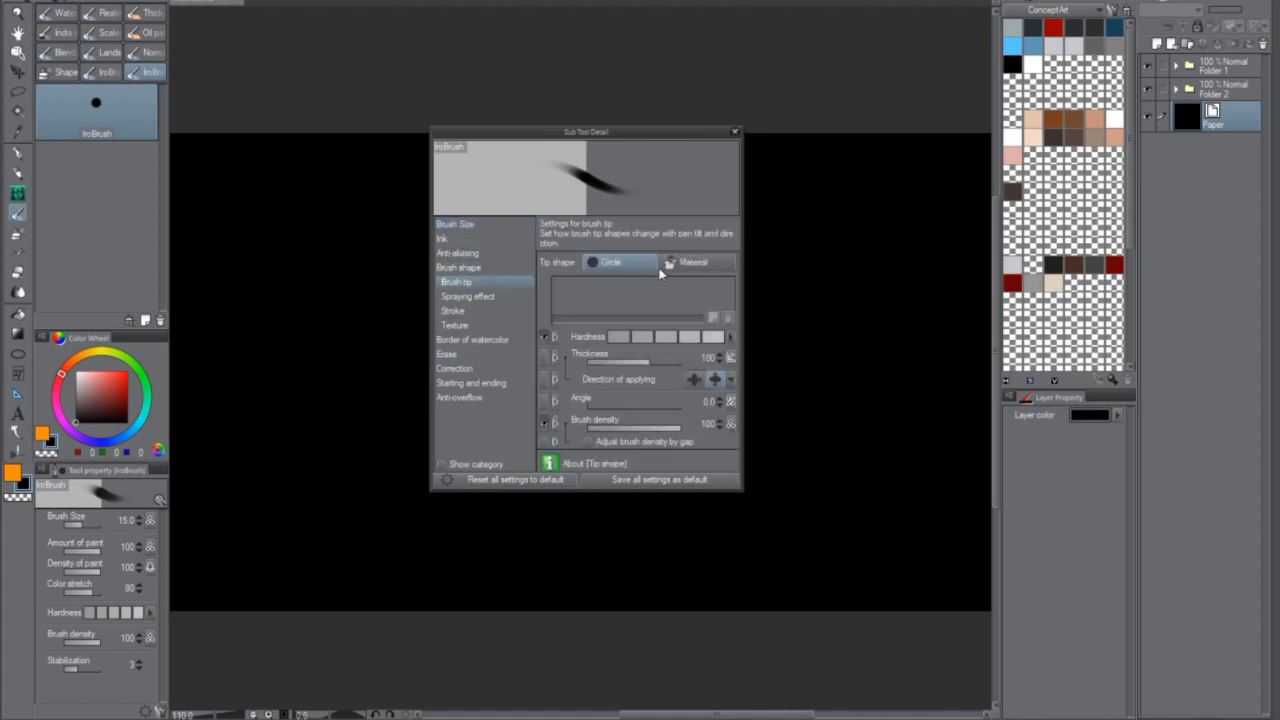
pyautogui.click(714, 316)
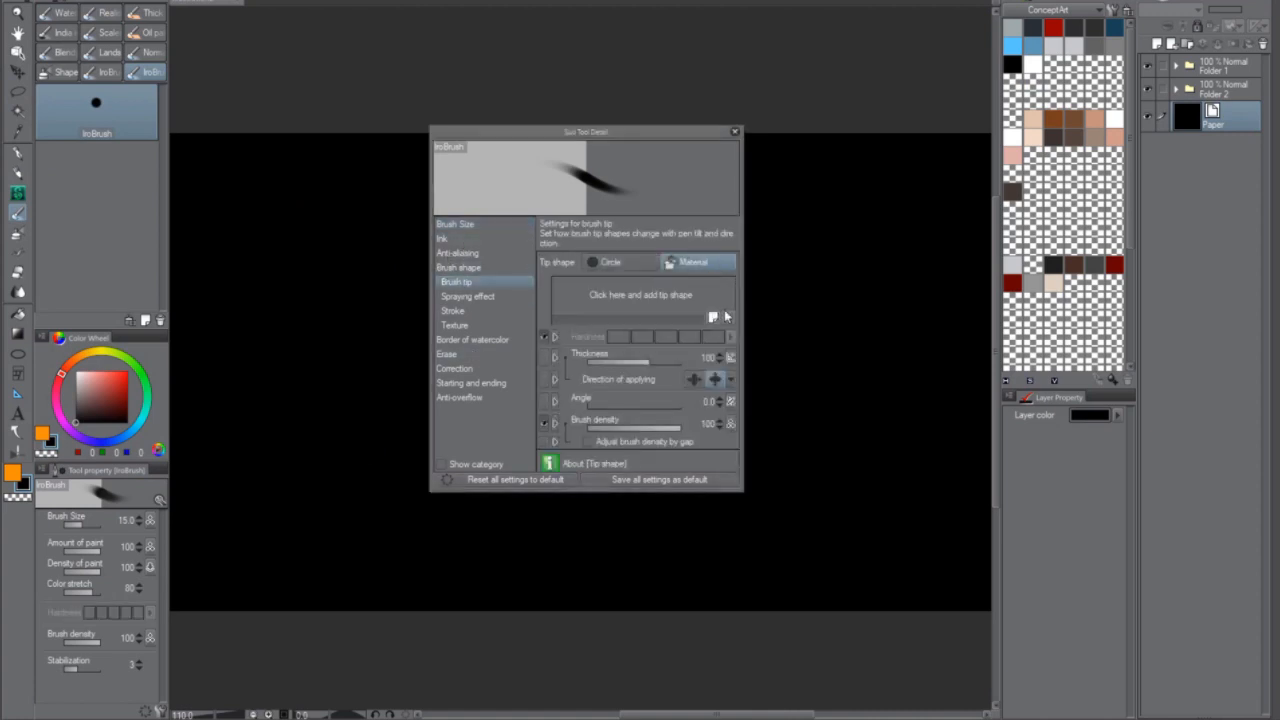
pyautogui.click(168, 128)
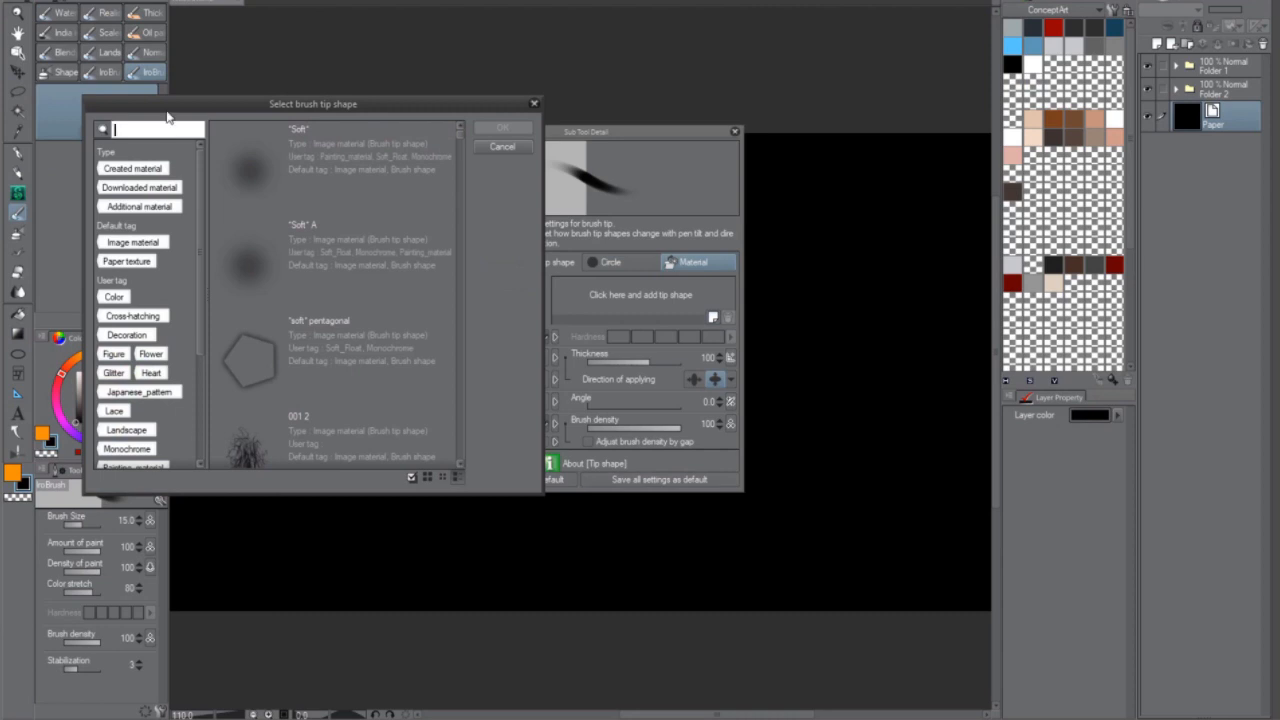
pyautogui.write('sp')
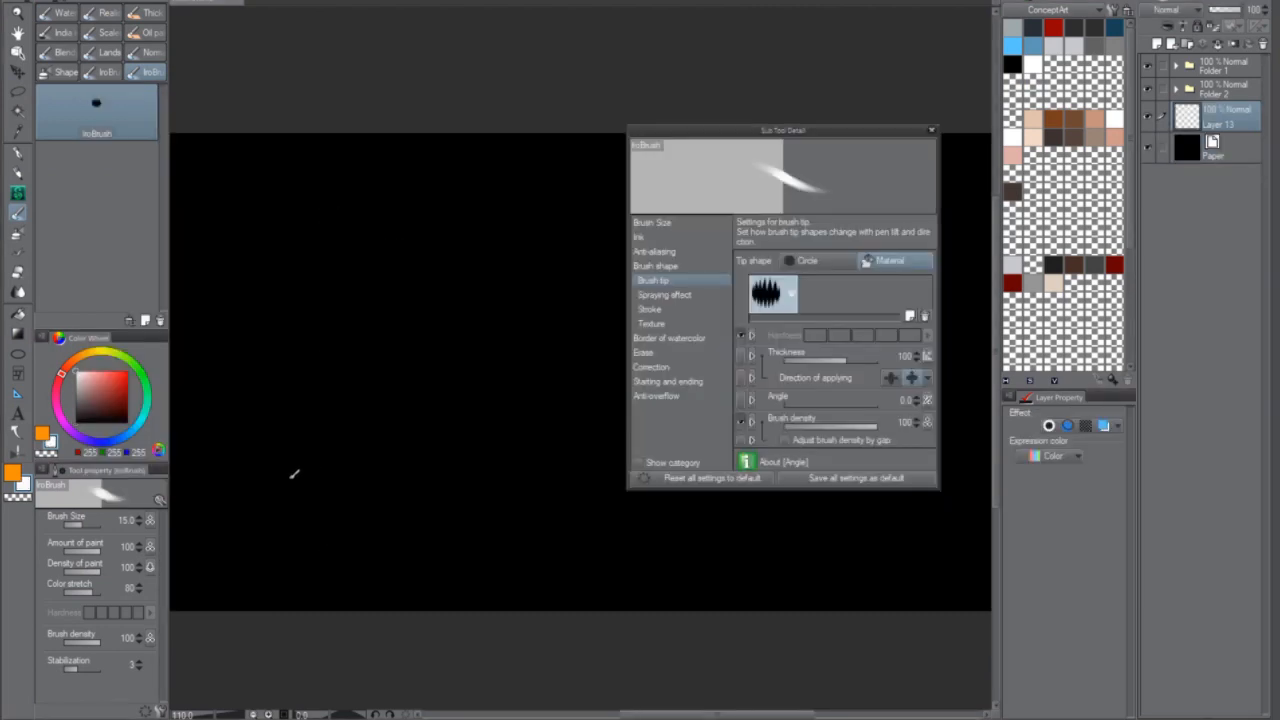
# Step: Enlarge the brush size to 50 and paint a white zigzag test stroke on the canvas
pyautogui.press(']')
pyautogui.press(']')
pyautogui.press(']')
pyautogui.press(']')
pyautogui.press(']')
pyautogui.press(']')
pyautogui.moveTo(284, 503)
pyautogui.mouseDown()
pyautogui.moveTo(284, 477)
pyautogui.moveTo(424, 495)
pyautogui.mouseUp()
pyautogui.scroll(2, 411, 217)
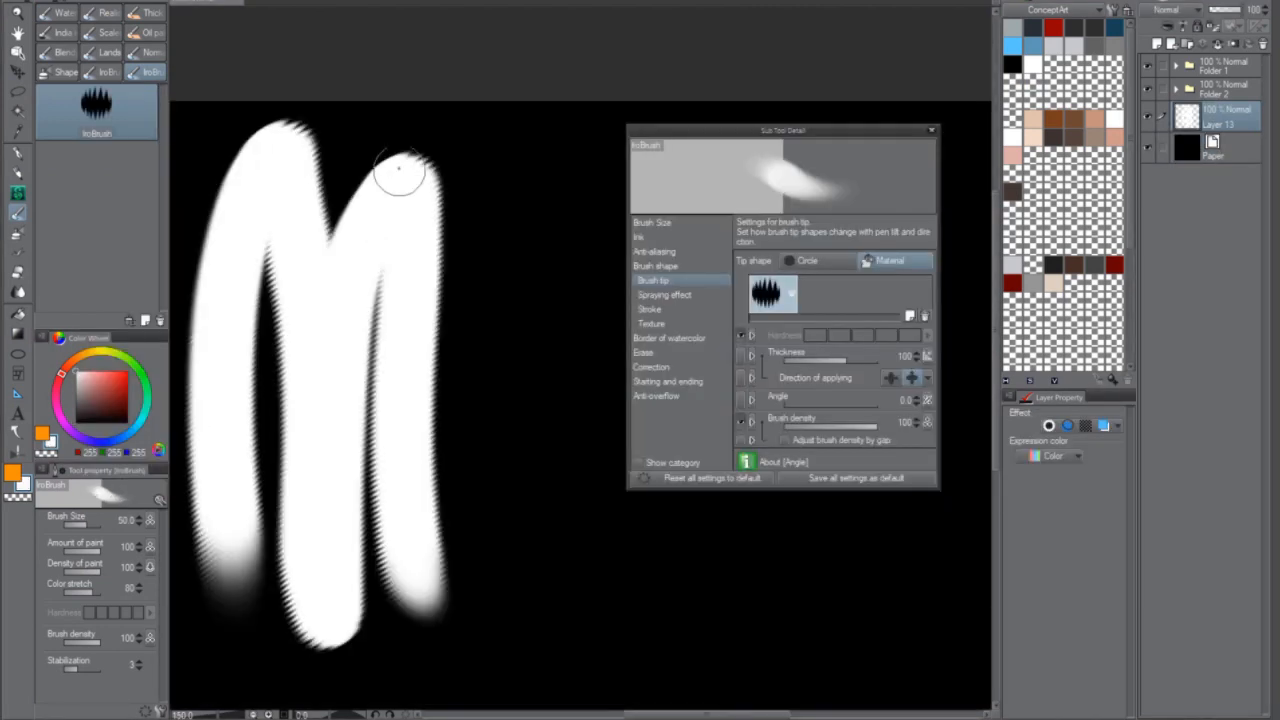
pyautogui.scroll(-2, 405, 202)
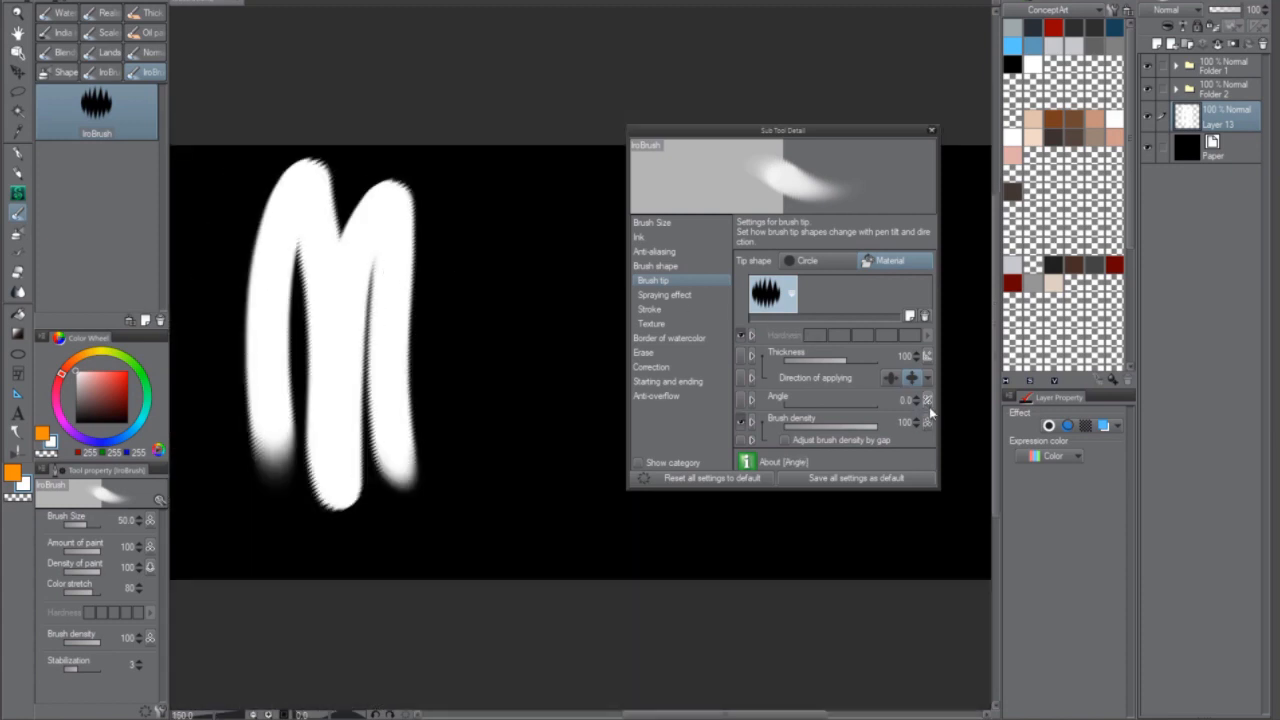
# Step: Set the brush tip's angle dynamics to Direction of line, undoing the test strokes made before and after
pyautogui.moveTo(388, 500)
pyautogui.mouseDown()
pyautogui.moveTo(478, 404)
pyautogui.moveTo(519, 267)
pyautogui.moveTo(555, 232)
pyautogui.mouseUp()
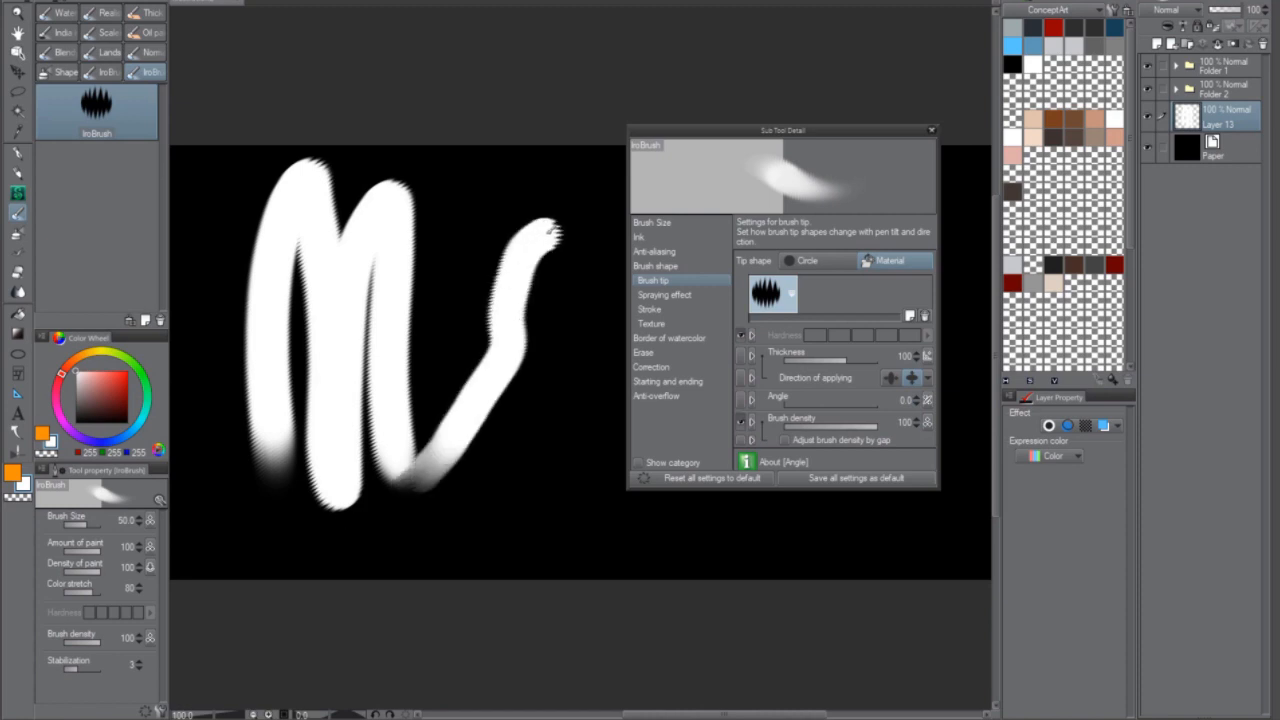
pyautogui.hotkey('ctrl', 'z')
pyautogui.click(927, 399)
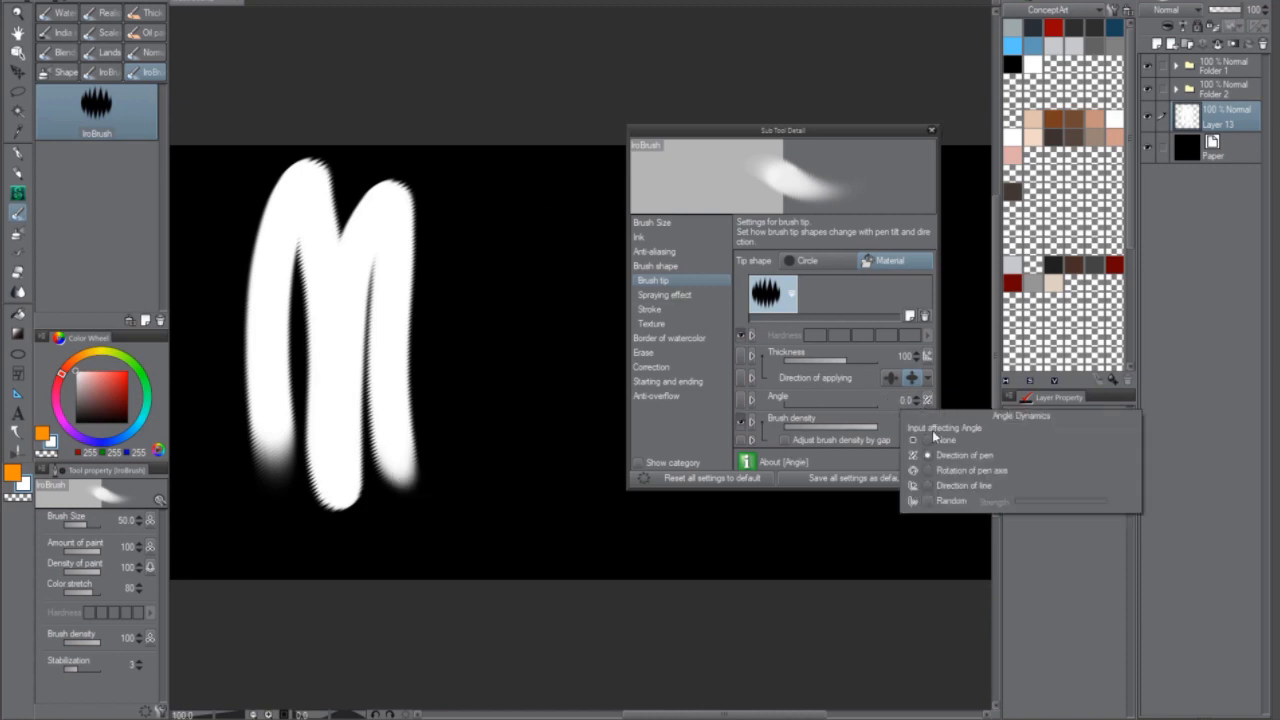
pyautogui.moveTo(432, 526)
pyautogui.mouseDown()
pyautogui.moveTo(469, 462)
pyautogui.moveTo(461, 277)
pyautogui.moveTo(483, 213)
pyautogui.moveTo(517, 210)
pyautogui.moveTo(551, 222)
pyautogui.moveTo(561, 275)
pyautogui.moveTo(529, 322)
pyautogui.moveTo(503, 412)
pyautogui.moveTo(523, 508)
pyautogui.mouseUp()
pyautogui.hotkey('ctrl', 'z')
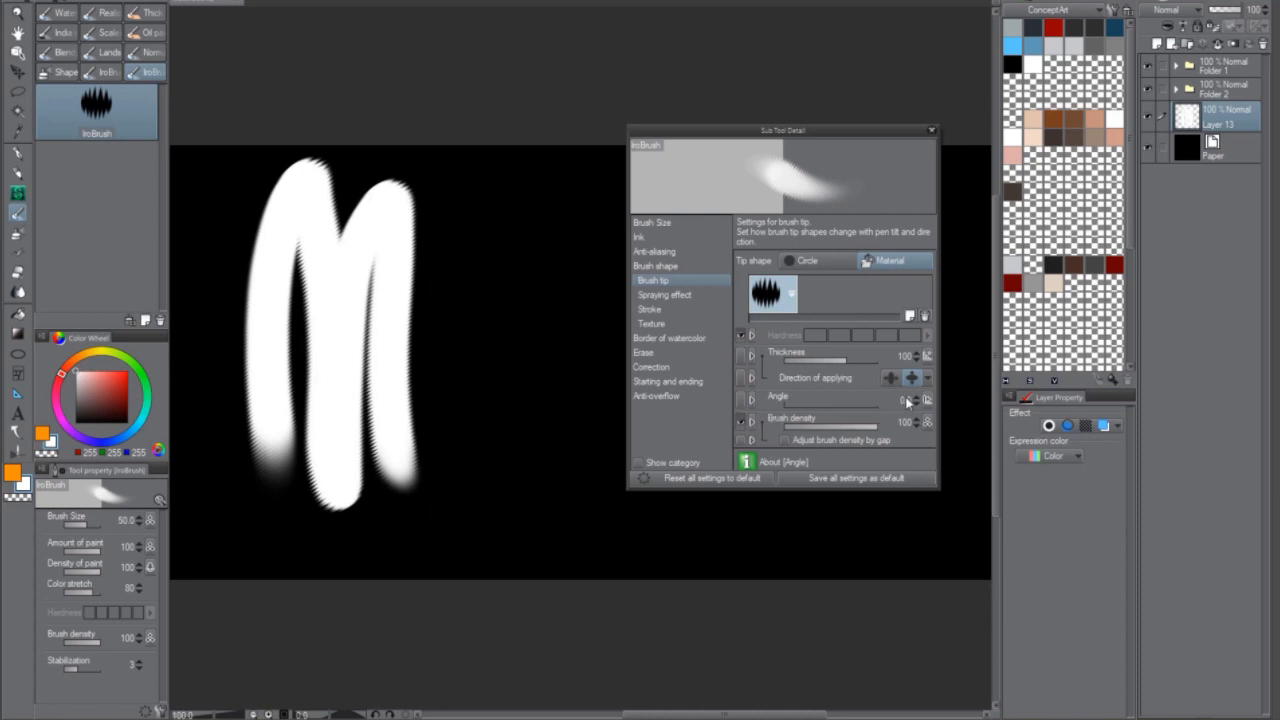
# Step: Set the brush tip angle to 90, try it with a stroke and clear the layer
pyautogui.click(905, 400)
pyautogui.write('90')
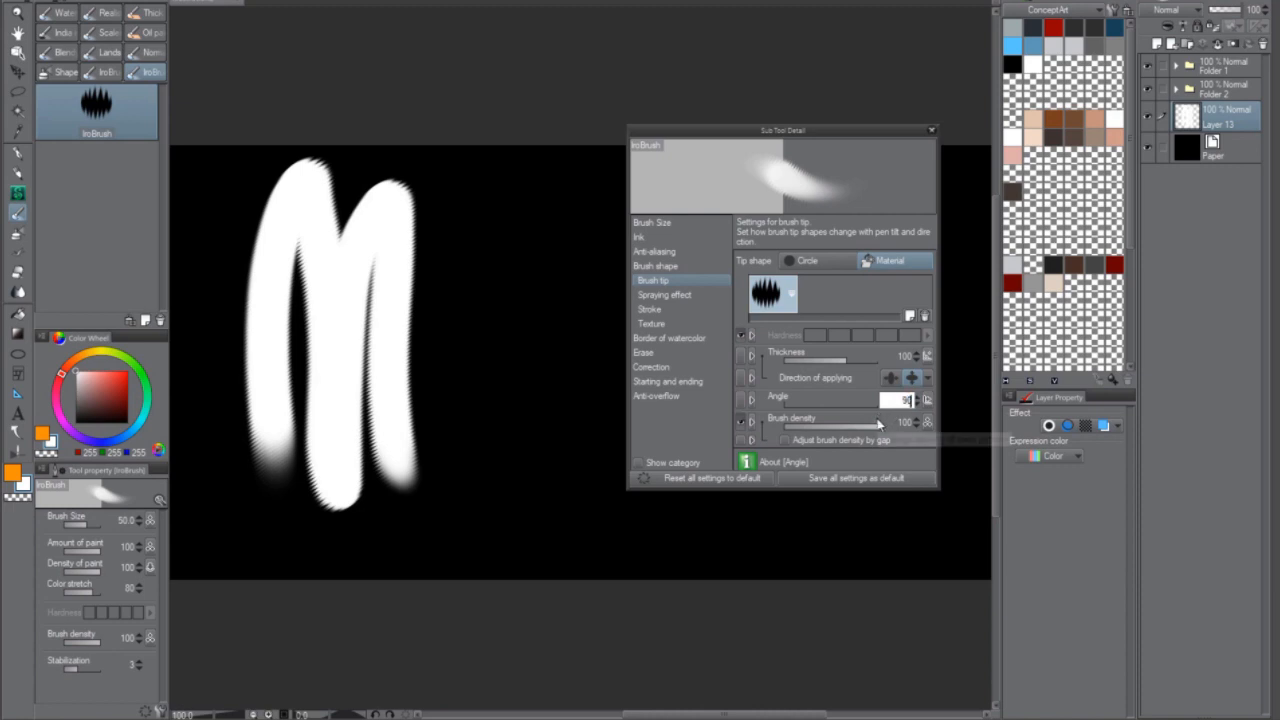
pyautogui.press('Return')
pyautogui.moveTo(433, 526)
pyautogui.mouseDown()
pyautogui.moveTo(487, 335)
pyautogui.moveTo(528, 360)
pyautogui.moveTo(548, 462)
pyautogui.mouseUp()
pyautogui.press('Delete')
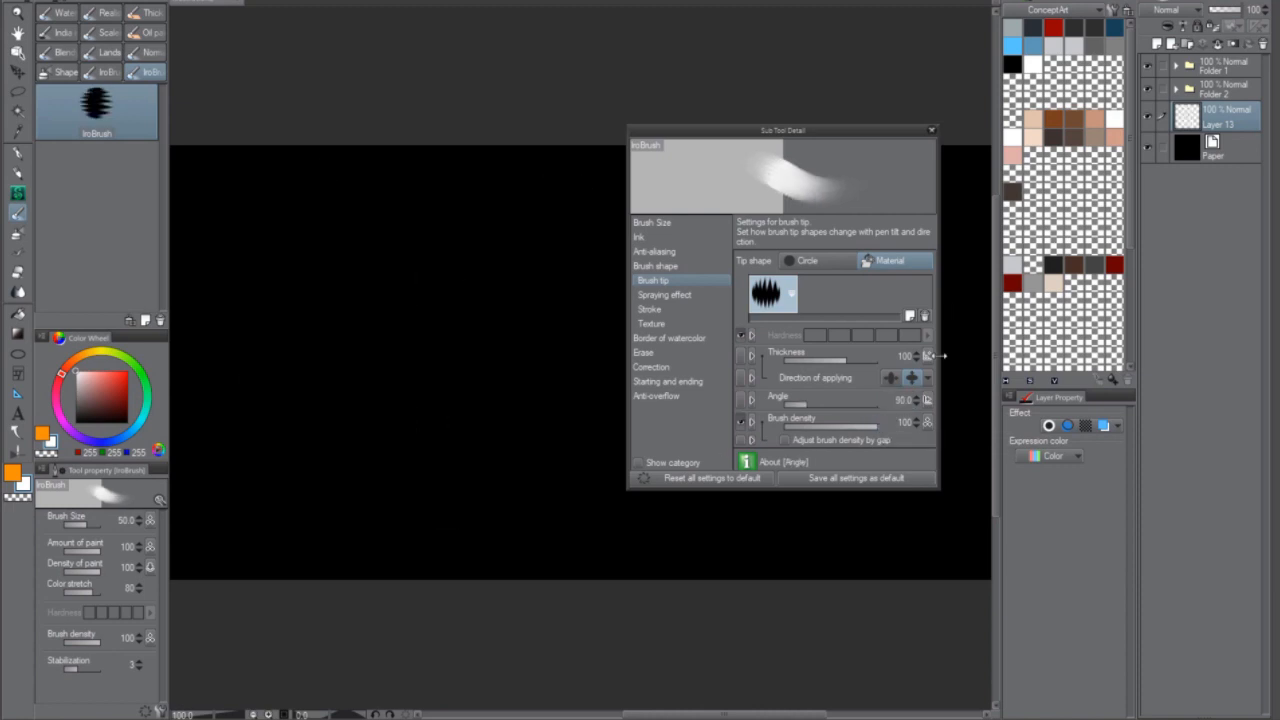
# Step: Disable Tilt for brush density and reshape its pen pressure curve to reach full output at about half pressure
pyautogui.click(927, 421)
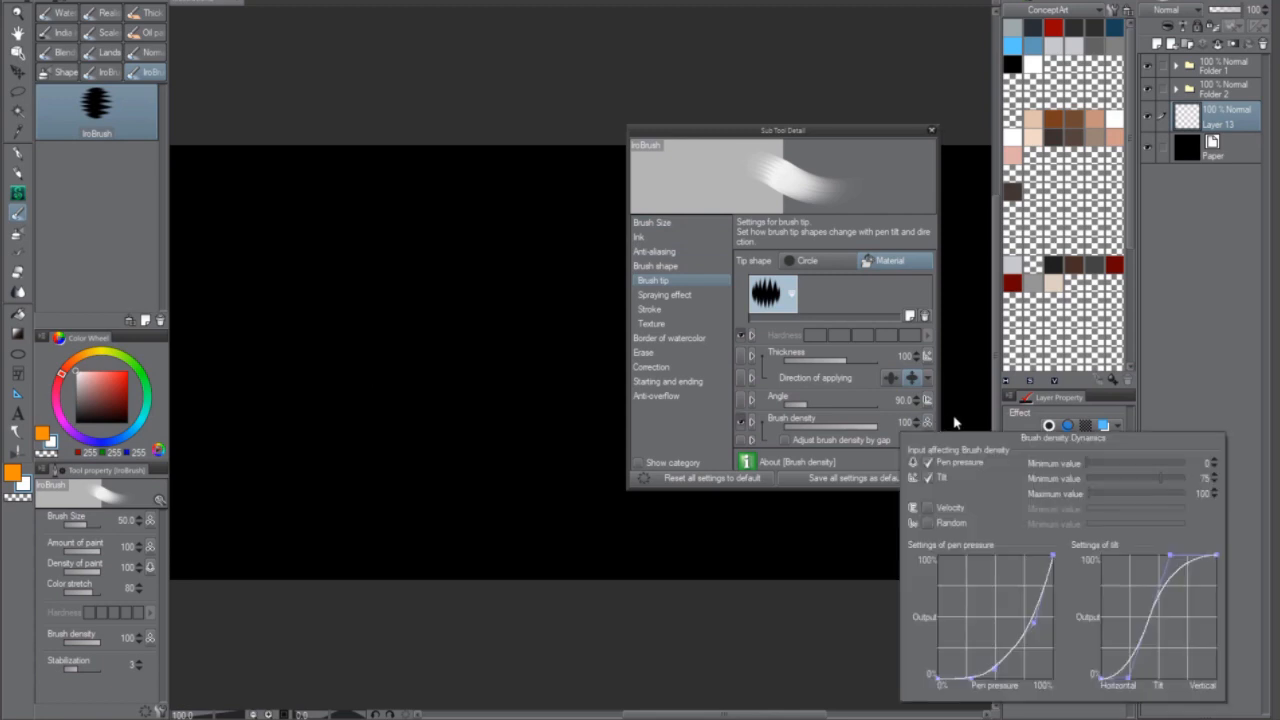
pyautogui.click(941, 479)
pyautogui.click(941, 479)
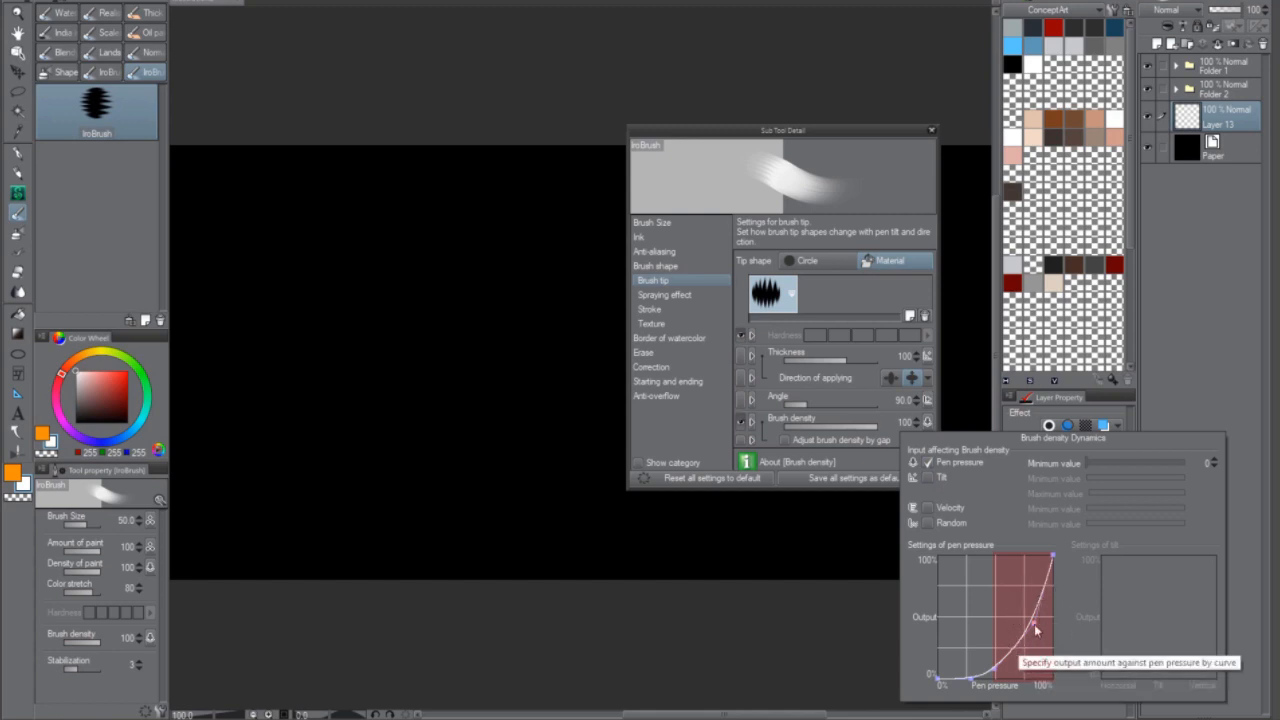
pyautogui.moveTo(1035, 630); pyautogui.dragTo(995, 555)
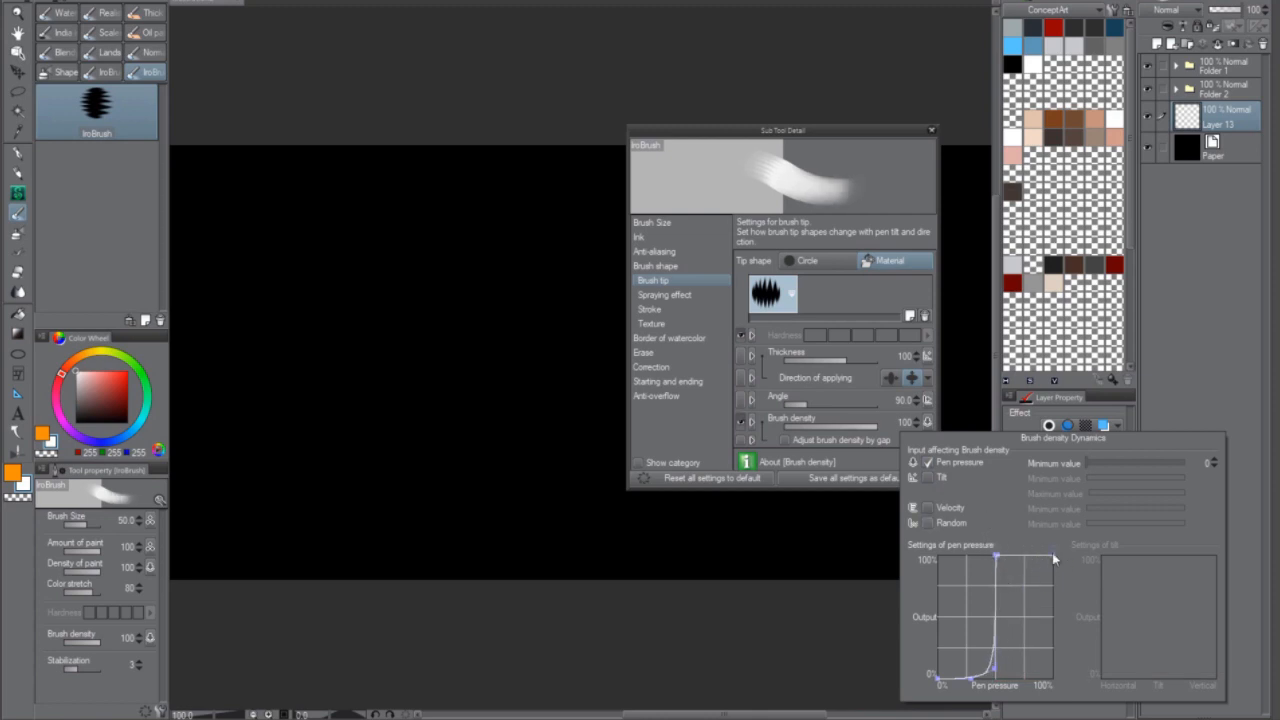
pyautogui.moveTo(995, 666); pyautogui.dragTo(971, 645)
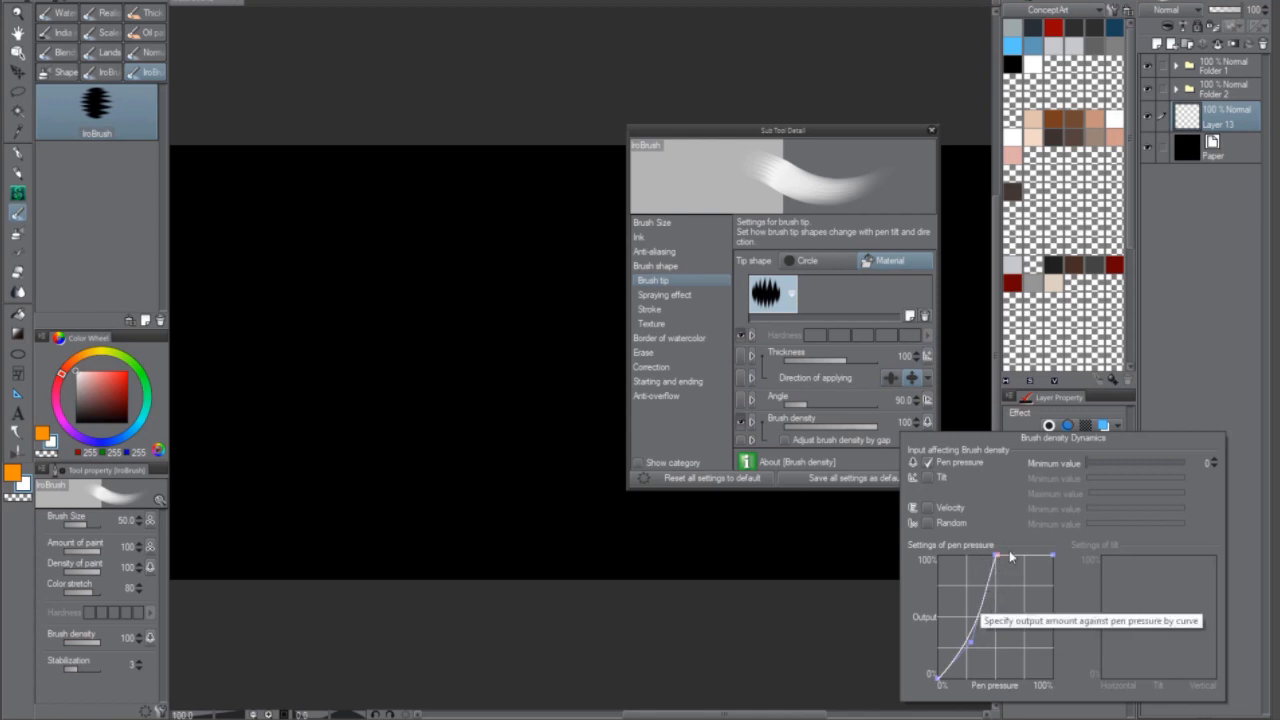
# Step: Turn off Pen pressure and Tilt for the brush size, and try the brush with a stroke
pyautogui.click(648, 223)
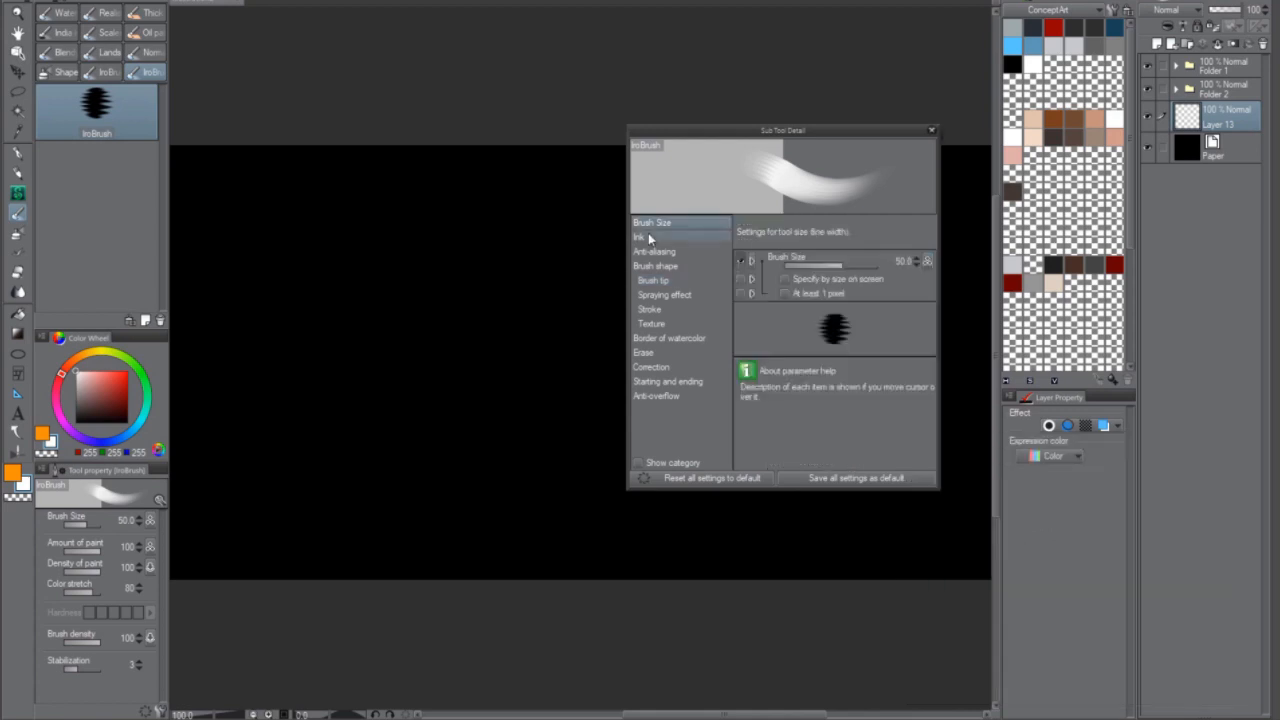
pyautogui.click(927, 260)
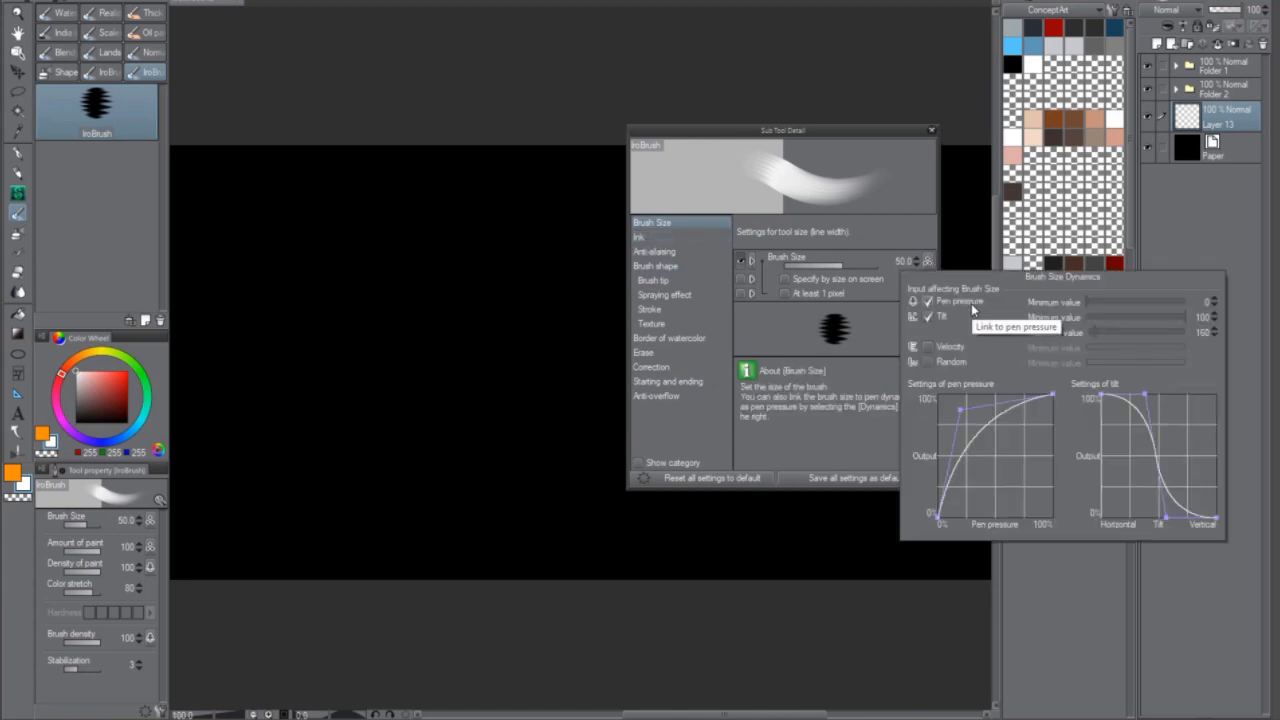
pyautogui.click(929, 302)
pyautogui.click(929, 317)
pyautogui.moveTo(405, 215)
pyautogui.mouseDown()
pyautogui.moveTo(222, 355)
pyautogui.moveTo(427, 313)
pyautogui.mouseUp()
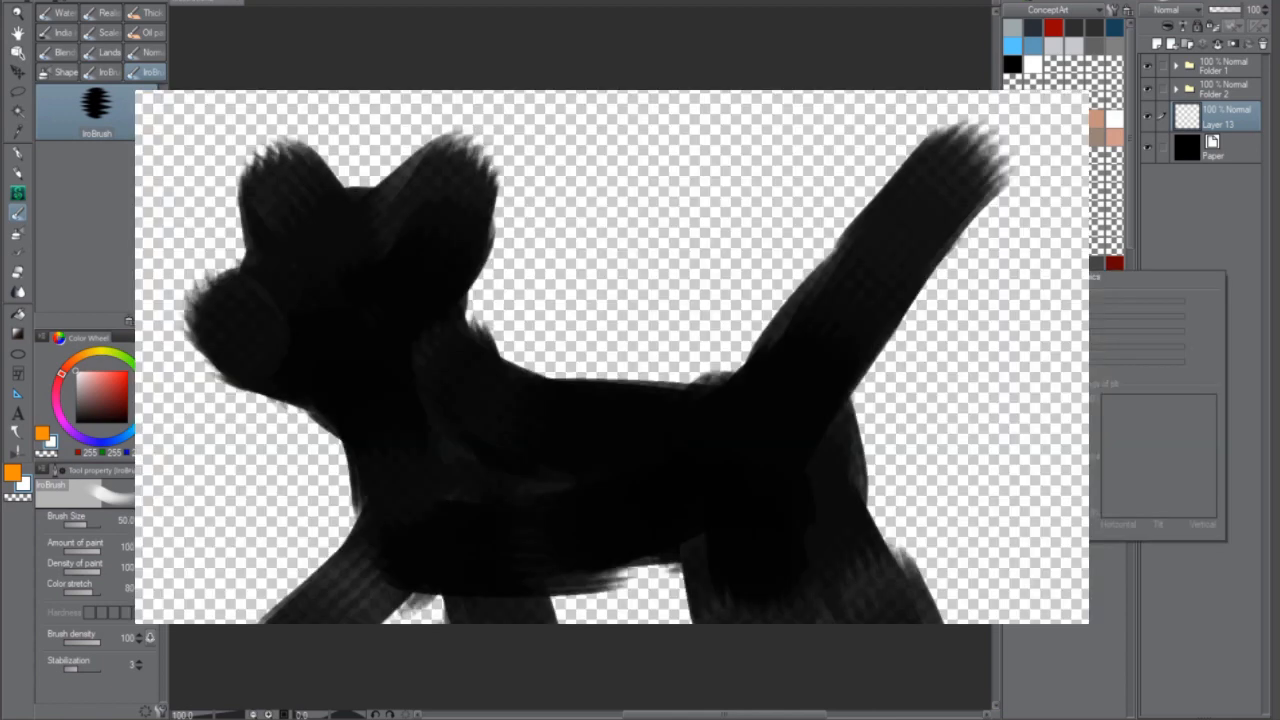
# Step: Trim the black animal silhouette's head into a pointed snout, two sharp ears and a cleaner neck
pyautogui.moveTo(190, 325)
pyautogui.mouseDown()
pyautogui.moveTo(236, 230)
pyautogui.moveTo(260, 108)
pyautogui.mouseUp()
pyautogui.moveTo(385, 185); pyautogui.dragTo(500, 98)
pyautogui.moveTo(512, 130); pyautogui.dragTo(475, 270)
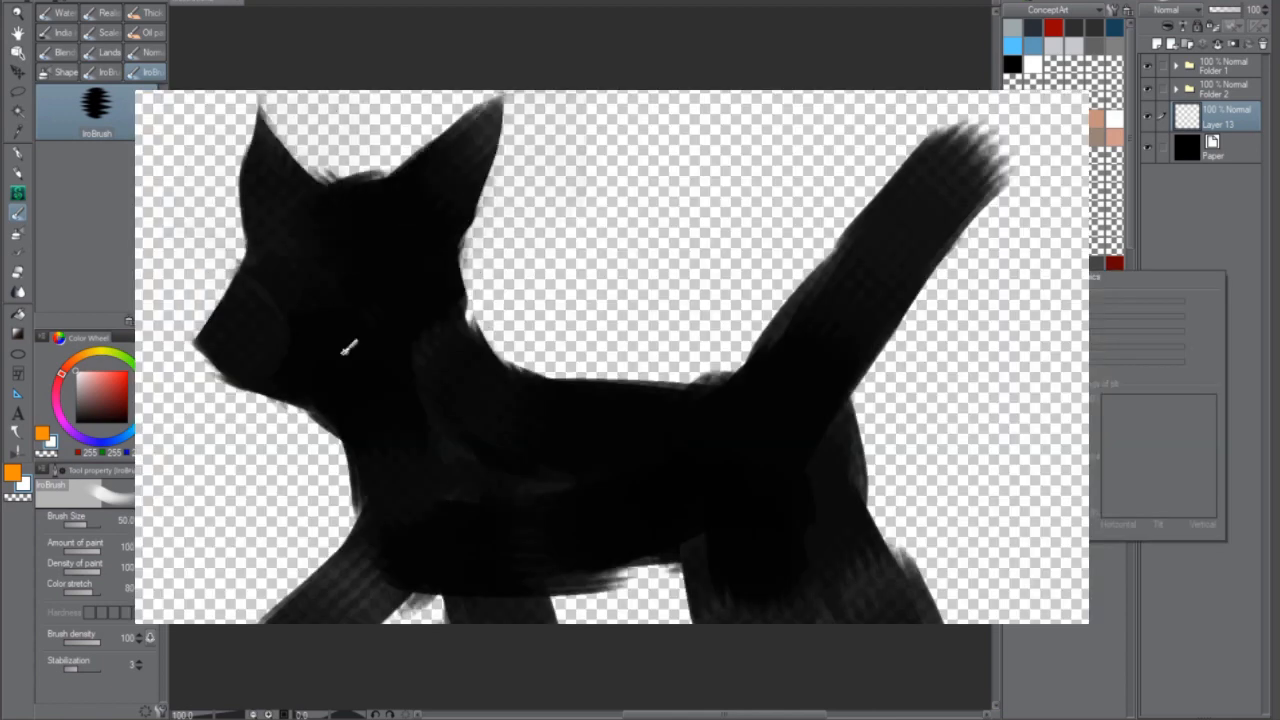
# Step: Shorten and round the animal silhouette's snout, slim its chest and reshape the front leg
pyautogui.moveTo(215, 372); pyautogui.dragTo(325, 412)
pyautogui.moveTo(325, 420); pyautogui.dragTo(345, 545)
pyautogui.moveTo(388, 409); pyautogui.dragTo(387, 590)
pyautogui.moveTo(350, 572)
pyautogui.mouseDown()
pyautogui.moveTo(225, 620)
pyautogui.moveTo(275, 590)
pyautogui.mouseUp()
pyautogui.moveTo(290, 380)
pyautogui.mouseDown()
pyautogui.moveTo(198, 350)
pyautogui.moveTo(225, 298)
pyautogui.mouseUp()
pyautogui.moveTo(240, 300); pyautogui.dragTo(295, 372)
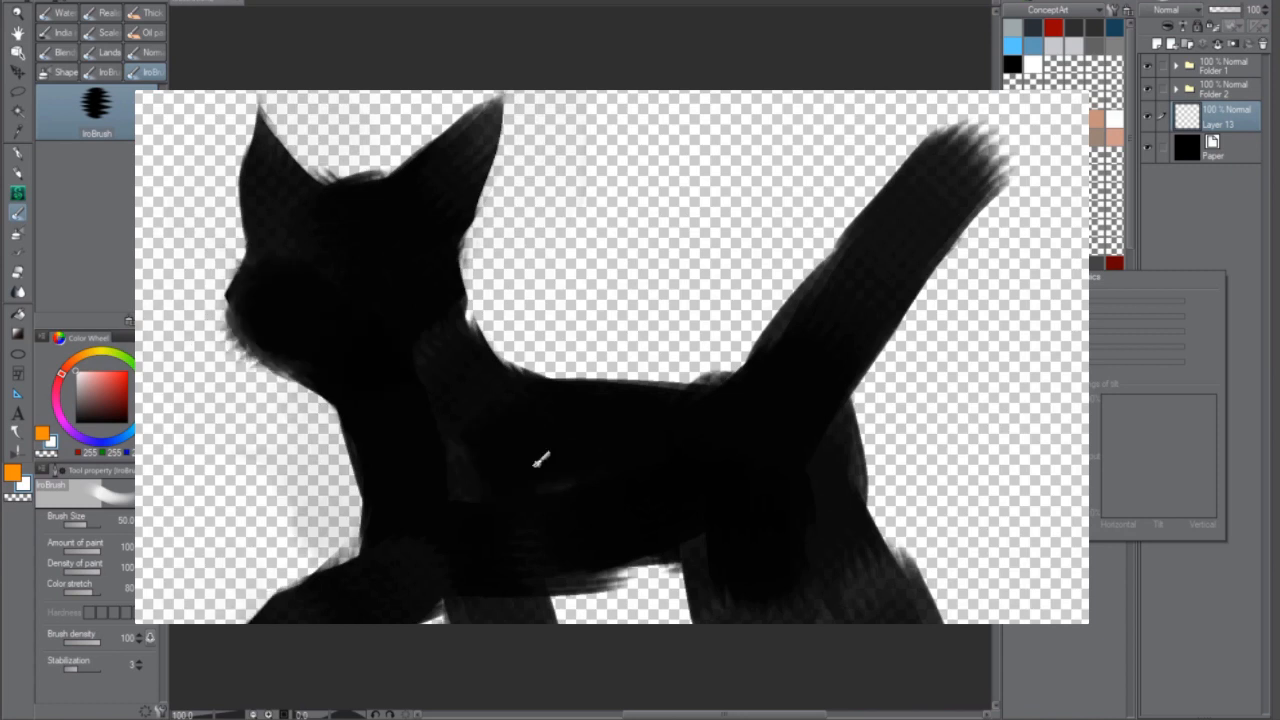
# Step: Arch the silhouette's belly, taper the tail to a point and refine the hind legs
pyautogui.moveTo(445, 608); pyautogui.dragTo(545, 608)
pyautogui.moveTo(625, 590); pyautogui.dragTo(540, 620)
pyautogui.moveTo(690, 370); pyautogui.dragTo(795, 335)
pyautogui.moveTo(800, 320); pyautogui.dragTo(866, 200)
pyautogui.moveTo(940, 220); pyautogui.dragTo(1020, 98)
pyautogui.moveTo(1040, 120); pyautogui.dragTo(990, 250)
pyautogui.moveTo(860, 400); pyautogui.dragTo(925, 585)
pyautogui.moveTo(790, 610); pyautogui.dragTo(855, 620)
pyautogui.moveTo(739, 551); pyautogui.dragTo(735, 618)
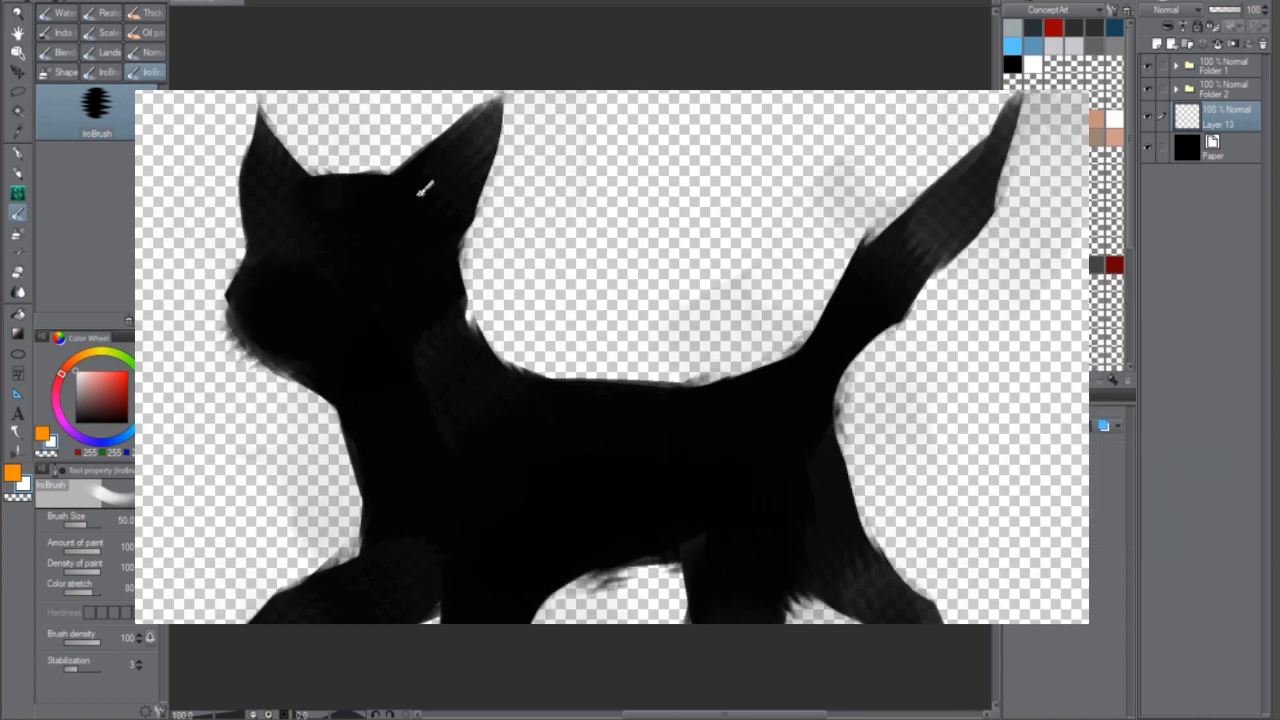
# Step: Touch up the silhouette's outline along the snout, ears, neck, back and tail
pyautogui.moveTo(228, 305)
pyautogui.mouseDown()
pyautogui.moveTo(252, 256)
pyautogui.moveTo(234, 300)
pyautogui.moveTo(238, 352)
pyautogui.moveTo(242, 334)
pyautogui.mouseUp()
pyautogui.moveTo(244, 218)
pyautogui.mouseDown()
pyautogui.moveTo(220, 180)
pyautogui.moveTo(232, 152)
pyautogui.mouseUp()
pyautogui.moveTo(254, 170)
pyautogui.mouseDown()
pyautogui.moveTo(246, 120)
pyautogui.moveTo(262, 102)
pyautogui.mouseUp()
pyautogui.moveTo(468, 218); pyautogui.dragTo(494, 190)
pyautogui.moveTo(474, 325); pyautogui.dragTo(590, 340)
pyautogui.moveTo(540, 380); pyautogui.dragTo(664, 362)
pyautogui.moveTo(672, 390)
pyautogui.mouseDown()
pyautogui.moveTo(741, 364)
pyautogui.moveTo(900, 250)
pyautogui.mouseUp()
pyautogui.moveTo(930, 220); pyautogui.dragTo(1030, 105)
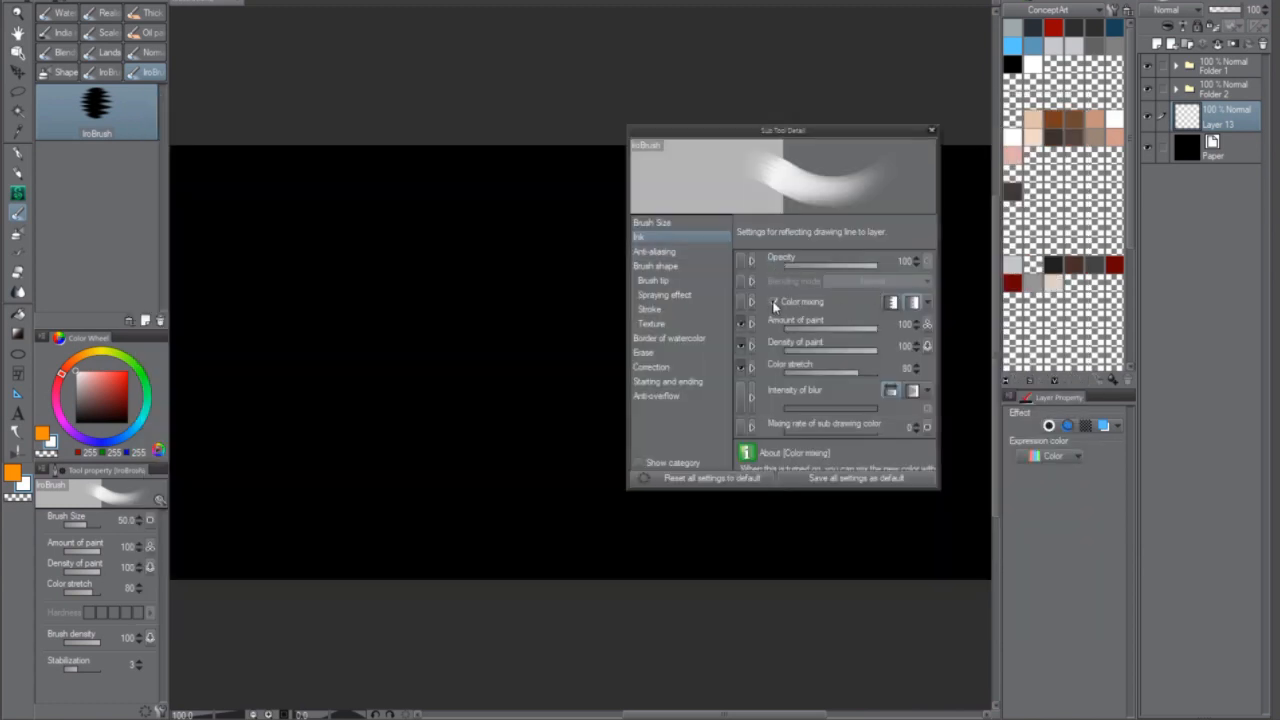
# Step: Turn off Color mixing for the brush and try it with white strokes, undoing them
pyautogui.click(774, 302)
pyautogui.moveTo(280, 455)
pyautogui.mouseDown()
pyautogui.moveTo(378, 340)
pyautogui.moveTo(306, 290)
pyautogui.moveTo(310, 345)
pyautogui.mouseUp()
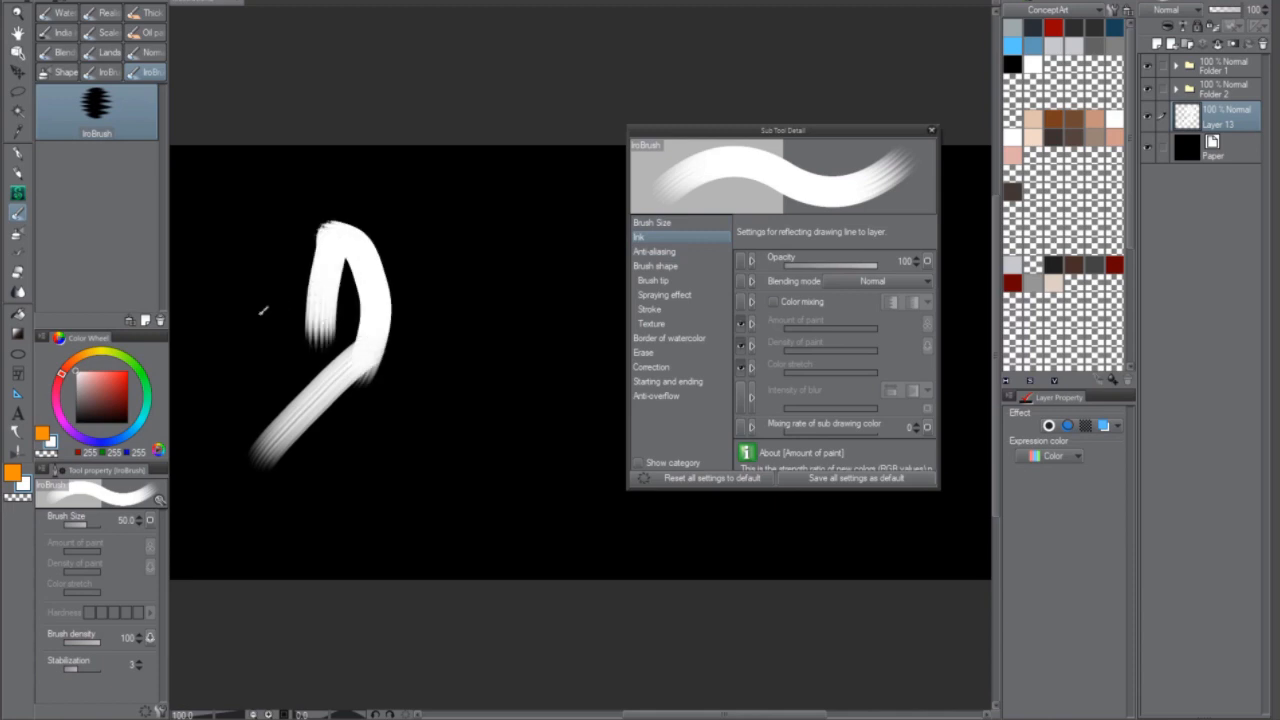
pyautogui.hotkey('ctrl', 'z')
pyautogui.hotkey('ctrl', 'z')
pyautogui.moveTo(328, 228)
pyautogui.mouseDown()
pyautogui.moveTo(335, 398)
pyautogui.moveTo(232, 500)
pyautogui.moveTo(502, 244)
pyautogui.mouseUp()
pyautogui.hotkey('ctrl', 'z')
pyautogui.click(927, 260)
pyautogui.click(927, 260)
# Step: Paint four parallel horizontal white test strokes, increasing the pen pressure from one to the next
pyautogui.click(670, 283)
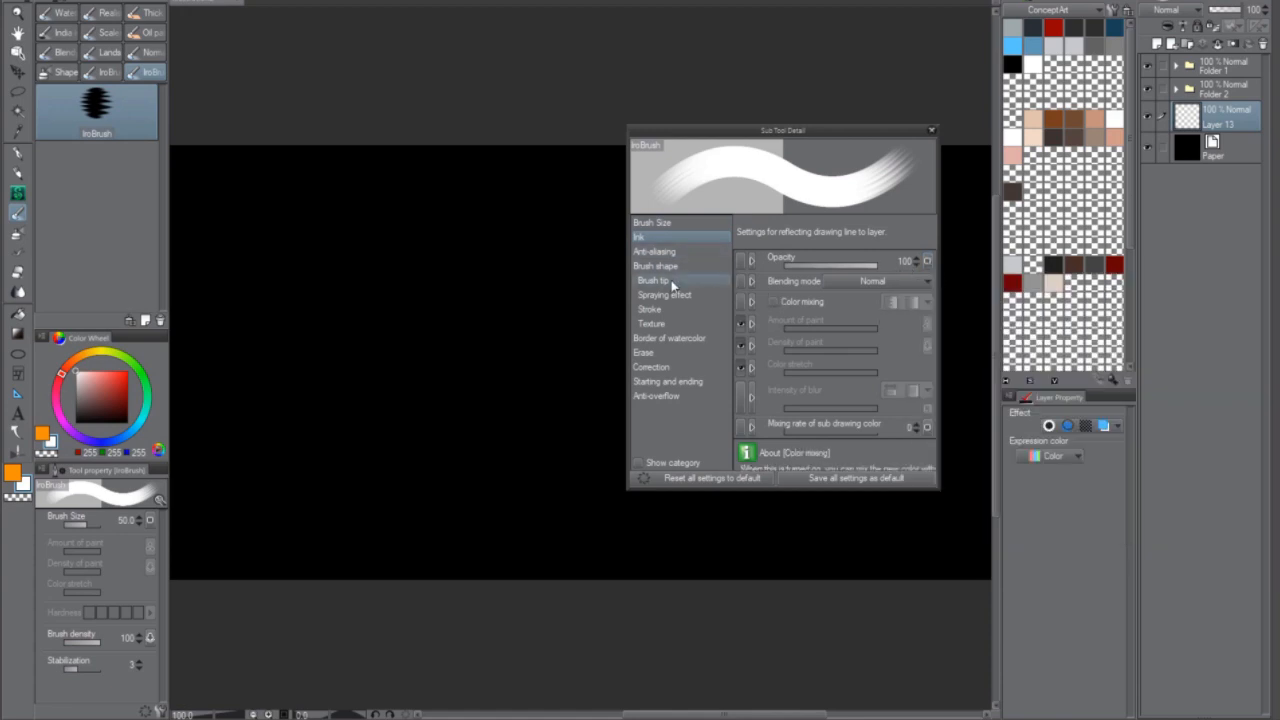
pyautogui.moveTo(222, 195); pyautogui.dragTo(474, 192)
pyautogui.moveTo(222, 245); pyautogui.dragTo(524, 250)
pyautogui.moveTo(225, 294); pyautogui.dragTo(568, 292)
pyautogui.hotkey('ctrl', 'z')
pyautogui.moveTo(227, 311); pyautogui.dragTo(517, 303)
pyautogui.hotkey('ctrl', 'z')
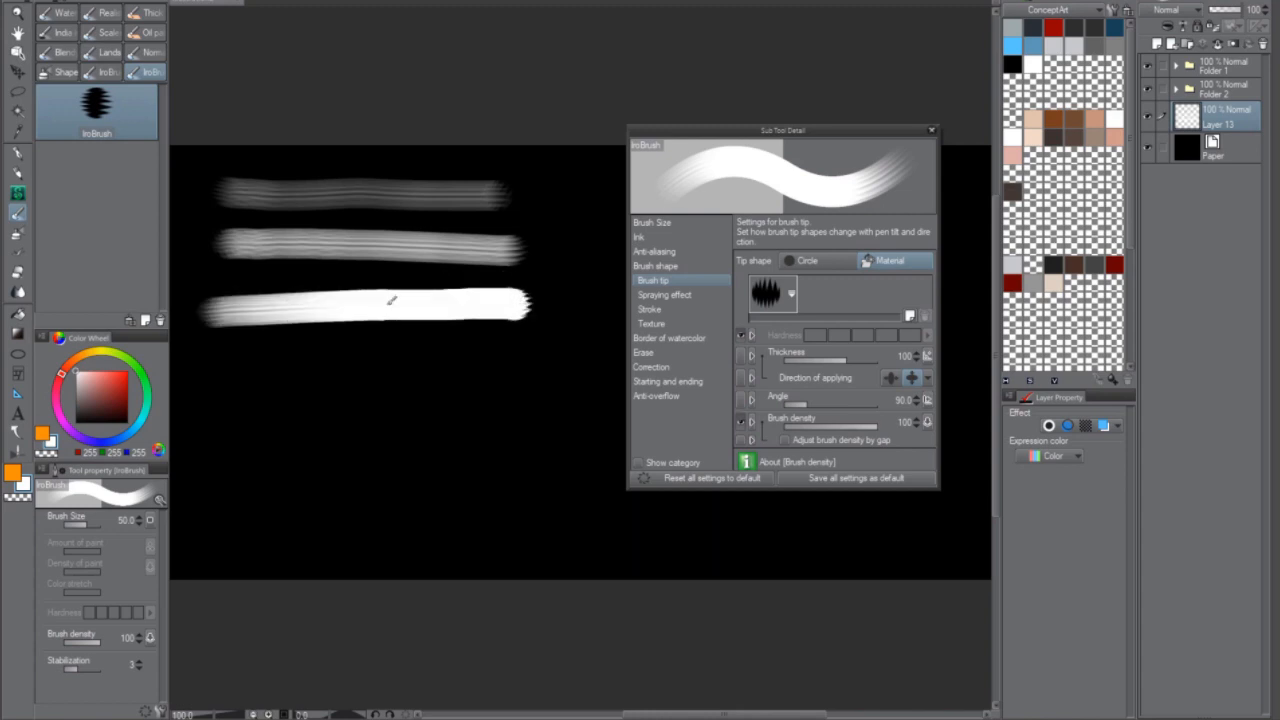
pyautogui.moveTo(210, 371); pyautogui.dragTo(590, 328)
pyautogui.hotkey('ctrl', 'z')
# Step: Try a few loose strokes below the four horizontal test strokes
pyautogui.moveTo(498, 326); pyautogui.dragTo(228, 448)
pyautogui.moveTo(386, 410)
pyautogui.mouseDown()
pyautogui.moveTo(238, 516)
pyautogui.moveTo(364, 427)
pyautogui.mouseUp()
pyautogui.moveTo(328, 474)
pyautogui.mouseDown()
pyautogui.moveTo(320, 508)
pyautogui.moveTo(345, 548)
pyautogui.mouseUp()
pyautogui.moveTo(370, 445)
pyautogui.mouseDown()
pyautogui.moveTo(391, 457)
pyautogui.moveTo(335, 478)
pyautogui.moveTo(349, 506)
pyautogui.moveTo(498, 455)
pyautogui.moveTo(294, 410)
pyautogui.moveTo(392, 520)
pyautogui.mouseUp()
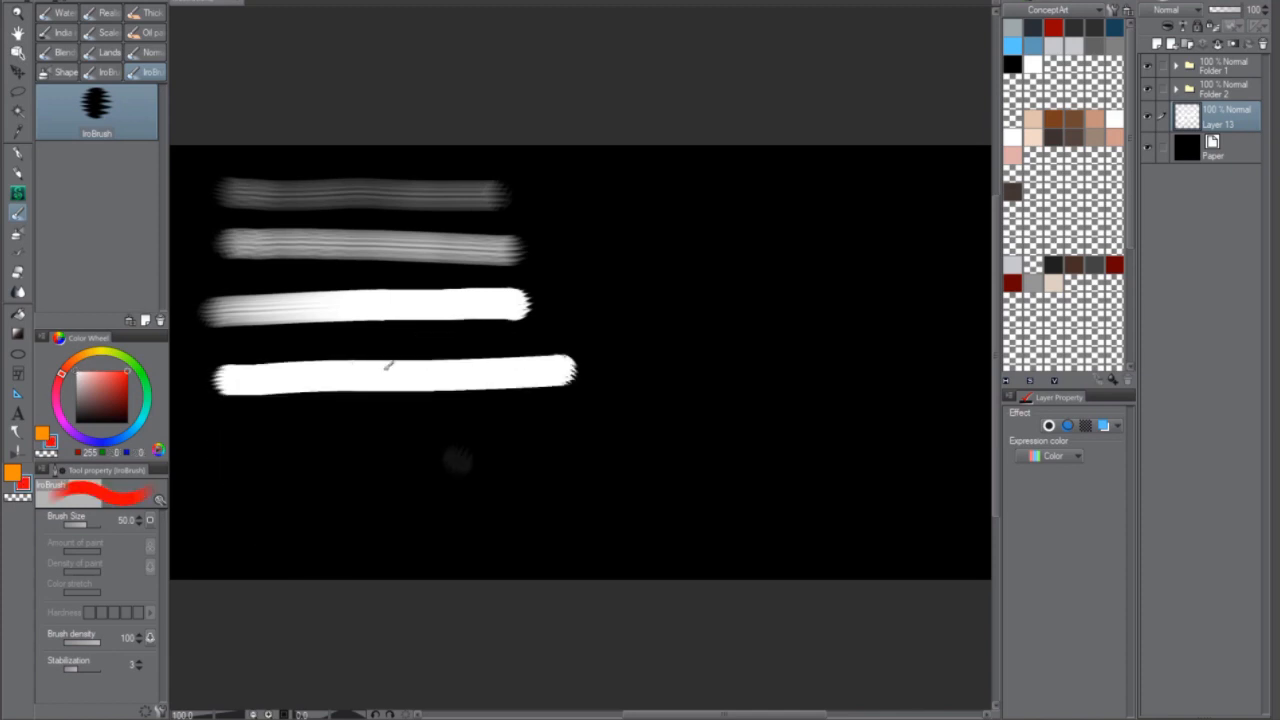
# Step: Paint overlapping yellow-orange and orange-red circles below the strokes and extend the yellow into the overlap
pyautogui.moveTo(408, 466); pyautogui.dragTo(591, 378)
pyautogui.hotkey('ctrl', 'z')
pyautogui.click(84, 357)
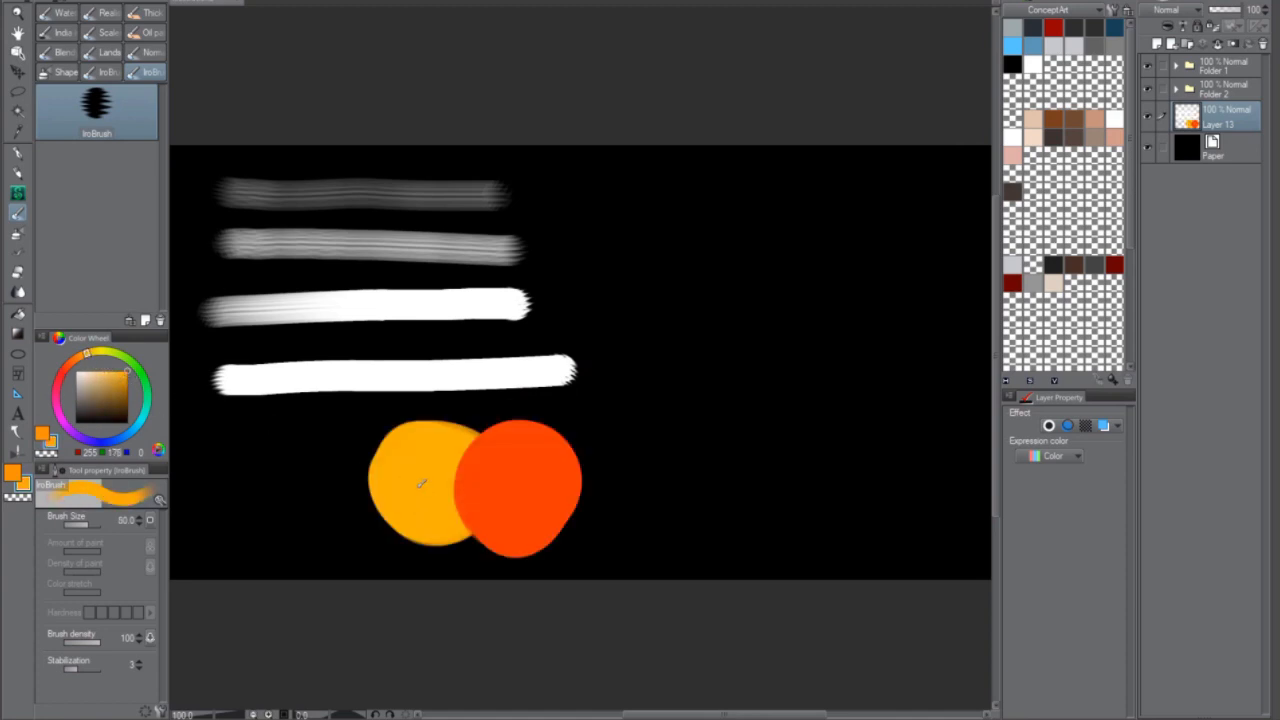
pyautogui.moveTo(418, 512)
pyautogui.mouseDown()
pyautogui.moveTo(446, 455)
pyautogui.moveTo(518, 530)
pyautogui.mouseUp()
pyautogui.scroll(1, 393, 503)
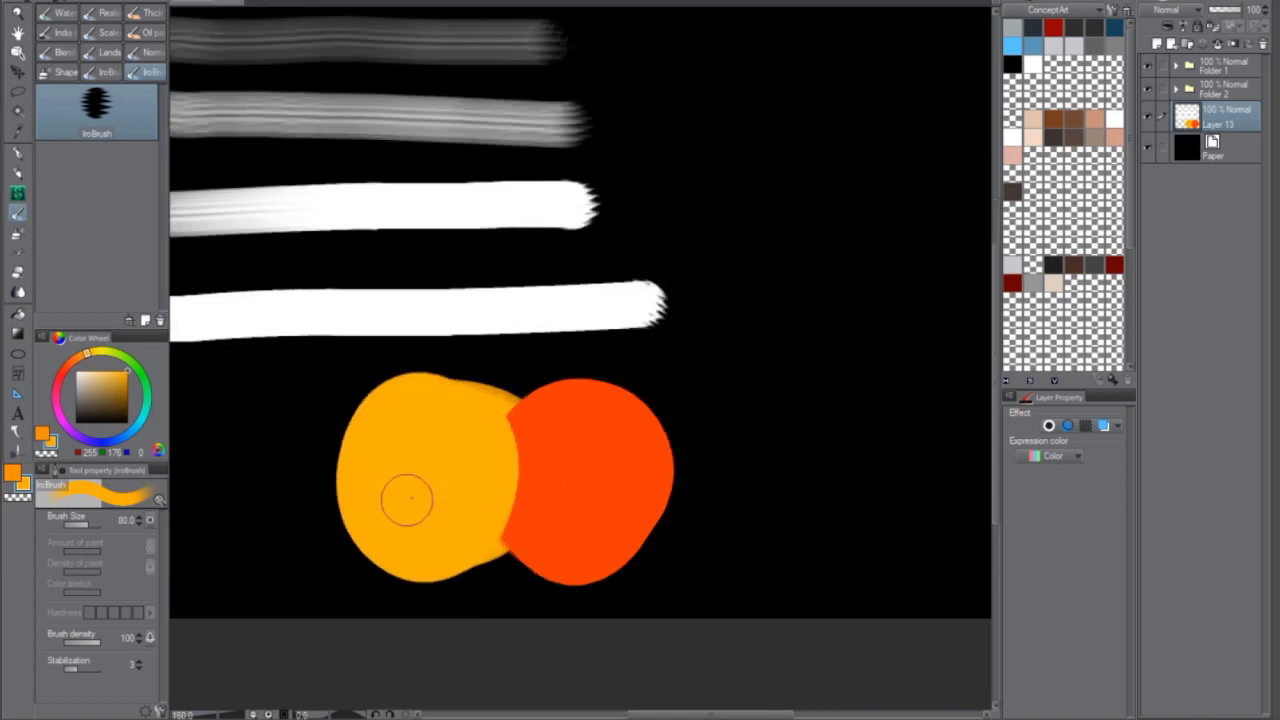
pyautogui.moveTo(482, 442)
pyautogui.mouseDown()
pyautogui.moveTo(520, 518)
pyautogui.moveTo(506, 486)
pyautogui.moveTo(492, 490)
pyautogui.moveTo(508, 472)
pyautogui.mouseUp()
# Step: Blend the seam between the two circles with sampled colors at brush size 40 and fill their upper notch
pyautogui.keyDown('alt'); pyautogui.click(562, 519); pyautogui.keyUp('alt')
pyautogui.moveTo(522, 440)
pyautogui.mouseDown()
pyautogui.moveTo(530, 510)
pyautogui.moveTo(482, 530)
pyautogui.mouseUp()
pyautogui.moveTo(496, 482); pyautogui.dragTo(472, 485)
pyautogui.hotkey('ctrl', 'z')
pyautogui.moveTo(468, 430)
pyautogui.mouseDown()
pyautogui.moveTo(490, 428)
pyautogui.moveTo(500, 404)
pyautogui.mouseUp()
pyautogui.keyDown('alt'); pyautogui.click(460, 420); pyautogui.keyUp('alt')
pyautogui.moveTo(446, 396); pyautogui.dragTo(645, 390)
# Step: Fill the lower notch between the circles and widen the yellow-to-red transition with sampled oranges
pyautogui.keyDown('alt'); pyautogui.click(523, 406); pyautogui.keyUp('alt')
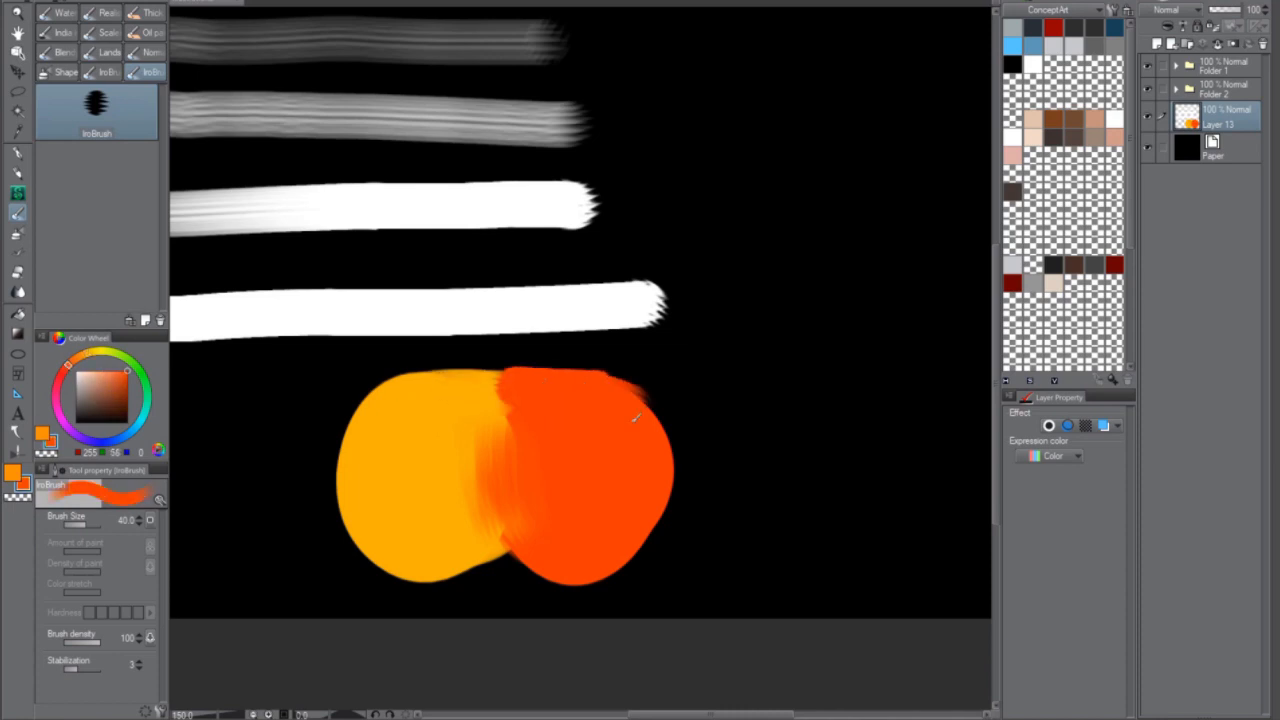
pyautogui.moveTo(505, 560); pyautogui.dragTo(585, 580)
pyautogui.moveTo(539, 532)
pyautogui.mouseDown()
pyautogui.moveTo(421, 497)
pyautogui.moveTo(430, 440)
pyautogui.moveTo(450, 480)
pyautogui.moveTo(478, 420)
pyautogui.moveTo(519, 388)
pyautogui.moveTo(482, 388)
pyautogui.mouseUp()
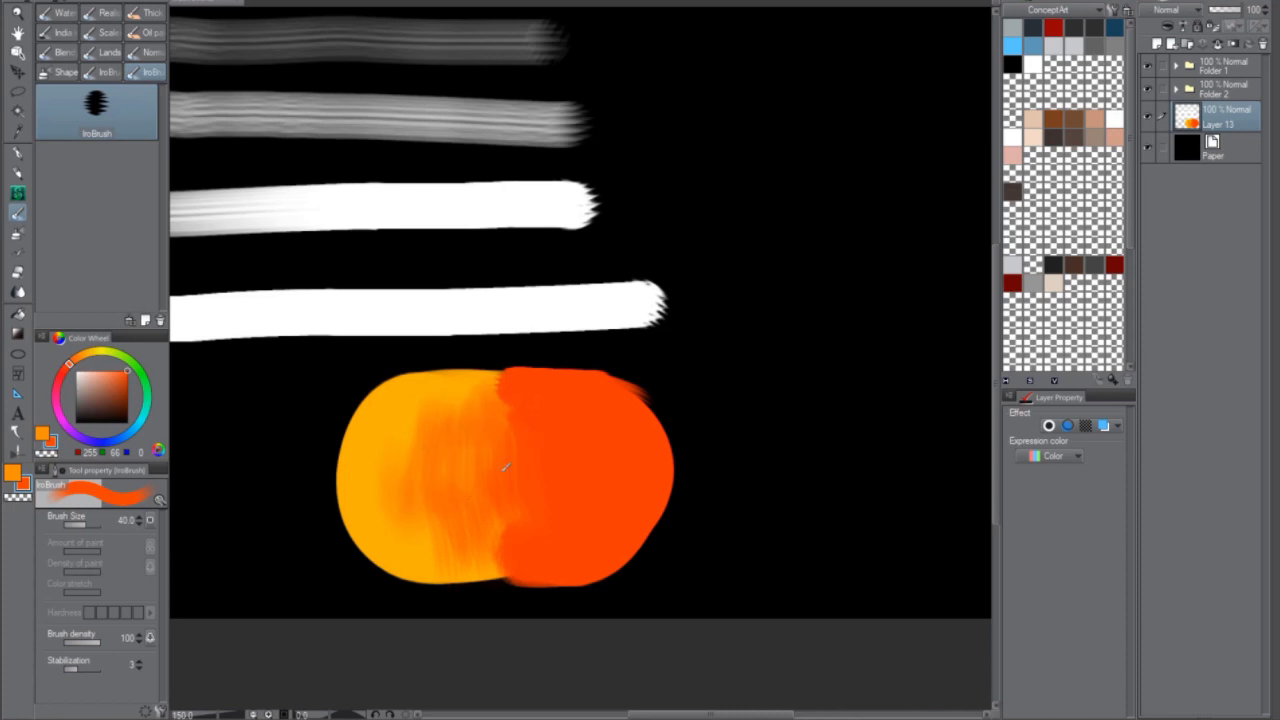
pyautogui.keyDown('alt'); pyautogui.click(390, 485); pyautogui.keyUp('alt')
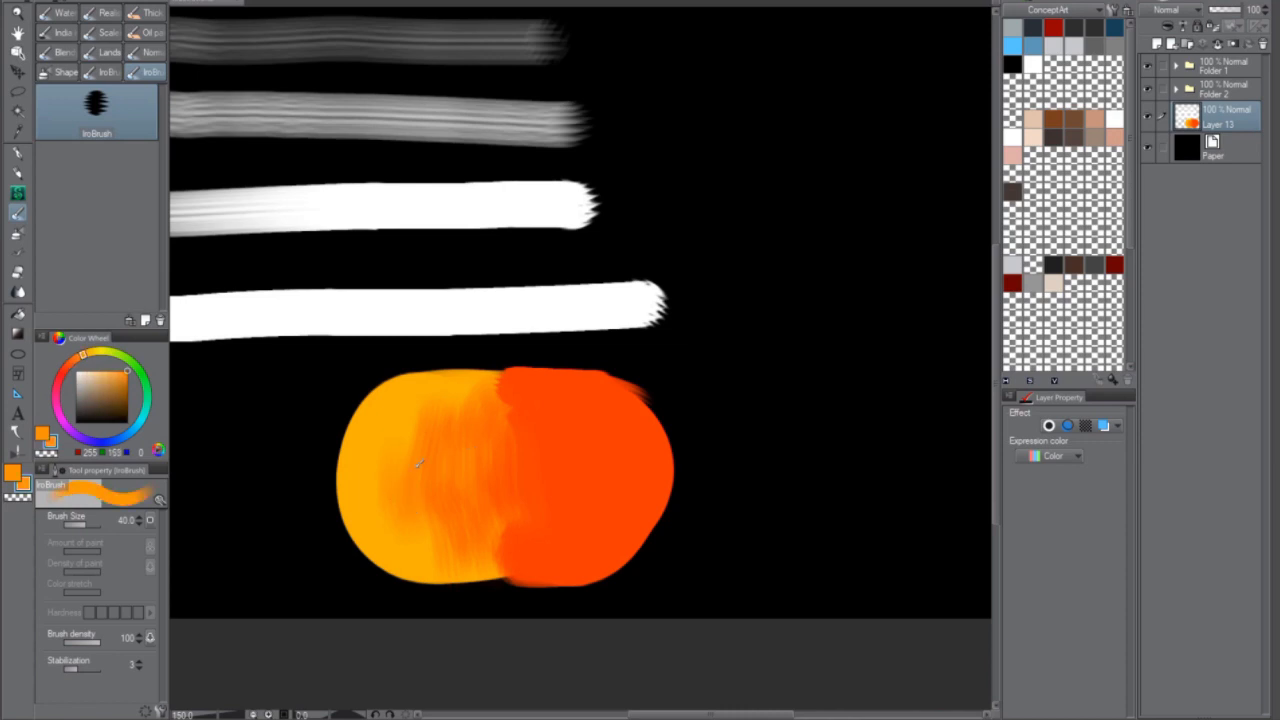
pyautogui.keyDown('alt'); pyautogui.click(532, 470); pyautogui.keyUp('alt')
pyautogui.moveTo(514, 405); pyautogui.dragTo(513, 481)
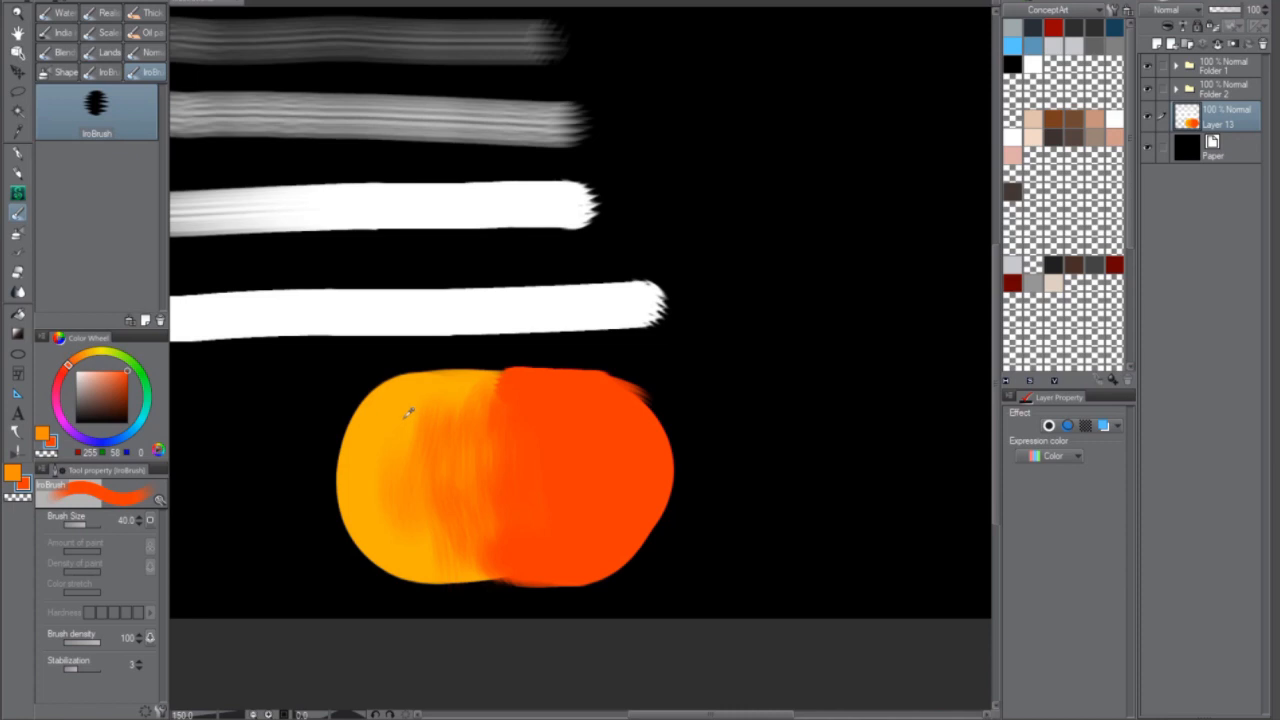
# Step: Smooth the gradient across both halves of the blended shape by repeatedly sampling and painting in-between oranges
pyautogui.keyDown('alt'); pyautogui.click(403, 486); pyautogui.keyUp('alt')
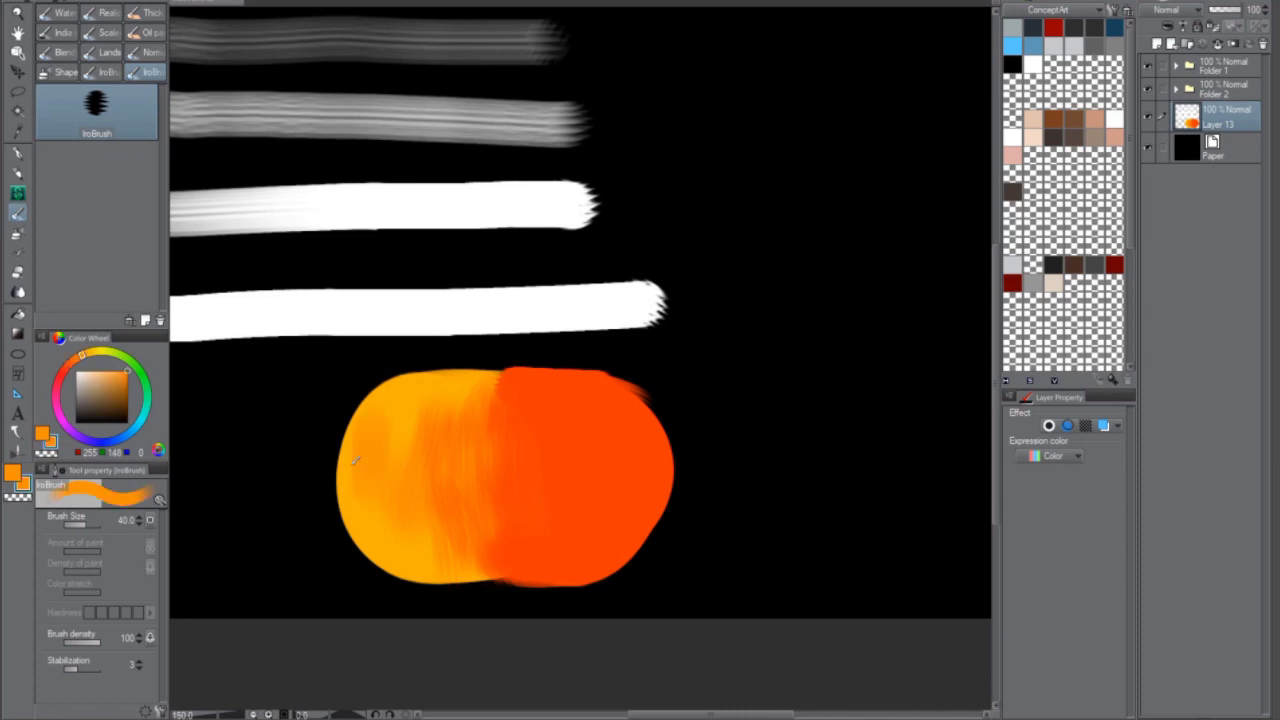
pyautogui.moveTo(400, 470)
pyautogui.mouseDown()
pyautogui.moveTo(543, 463)
pyautogui.moveTo(515, 430)
pyautogui.moveTo(490, 480)
pyautogui.moveTo(554, 421)
pyautogui.moveTo(588, 495)
pyautogui.mouseUp()
pyautogui.keyDown('alt'); pyautogui.click(543, 463); pyautogui.keyUp('alt')
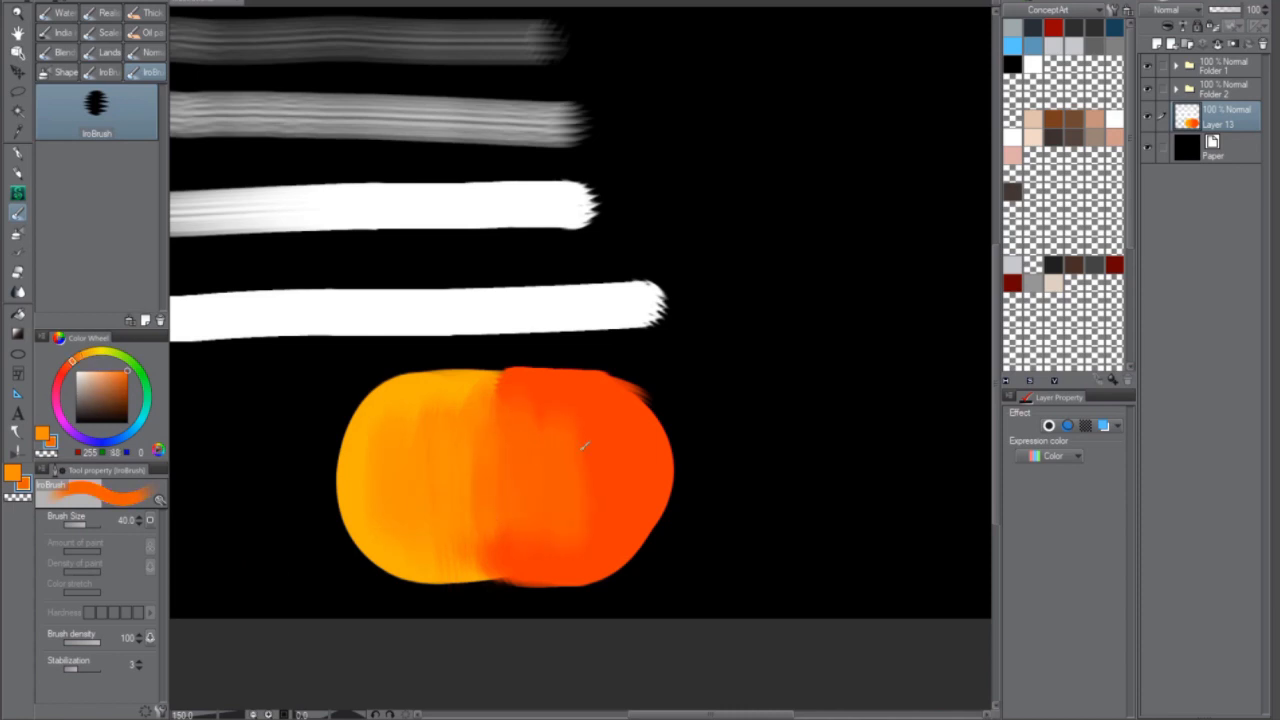
pyautogui.keyDown('alt'); pyautogui.click(575, 490); pyautogui.keyUp('alt')
pyautogui.moveTo(486, 500); pyautogui.dragTo(510, 530)
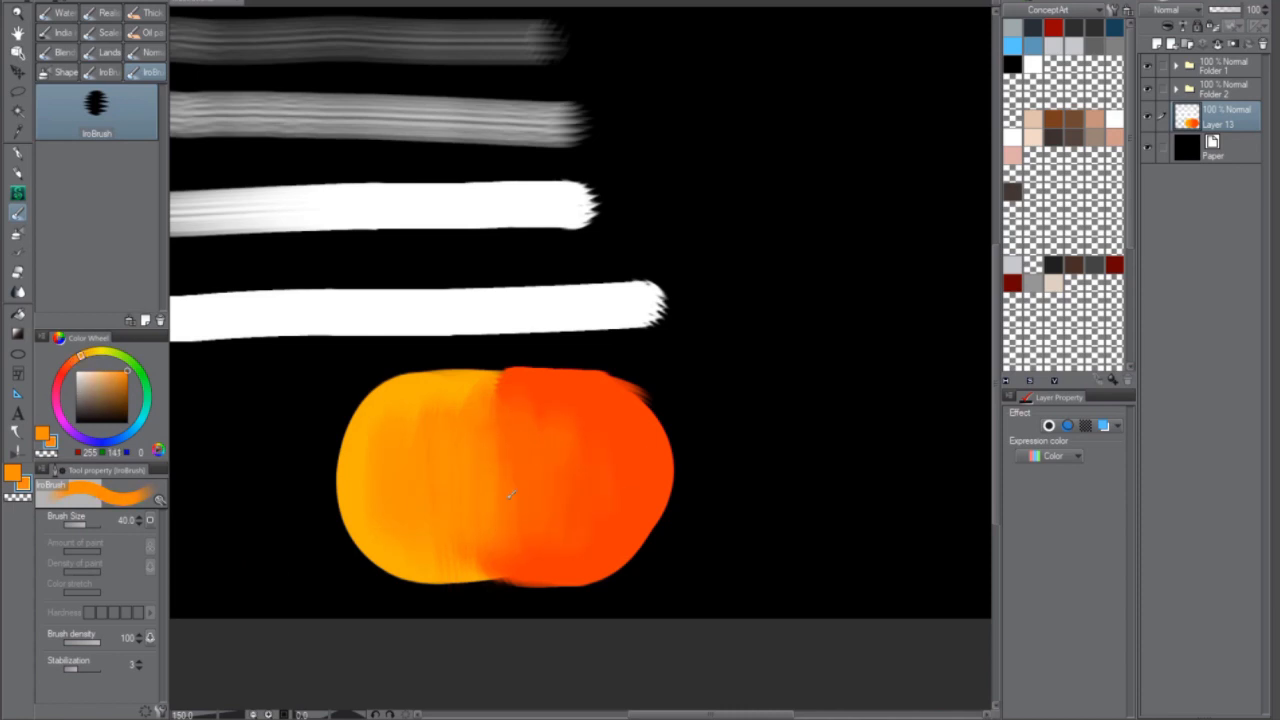
# Step: Paint a second rounded orange shape beside the white strokes and blend its interior with sampled yellow-orange
pyautogui.keyDown('alt'); pyautogui.click(503, 451); pyautogui.keyUp('alt')
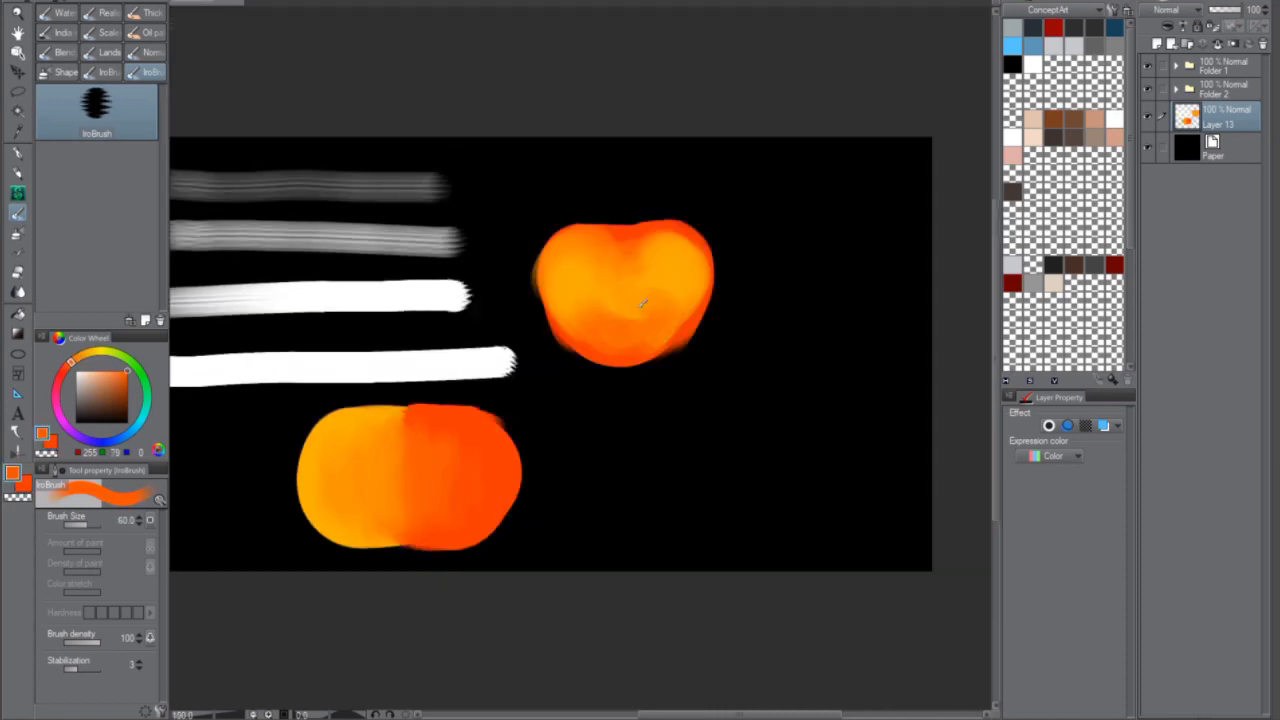
pyautogui.keyDown('alt'); pyautogui.click(607, 281); pyautogui.keyUp('alt')
pyautogui.moveTo(626, 307)
pyautogui.mouseDown()
pyautogui.moveTo(610, 255)
pyautogui.moveTo(667, 246)
pyautogui.moveTo(692, 265)
pyautogui.moveTo(688, 315)
pyautogui.mouseUp()
# Step: Set the brush's Color mixing to Blend and paint small overlapping orange-red and yellow circles with mixing temporarily off
pyautogui.click(773, 302)
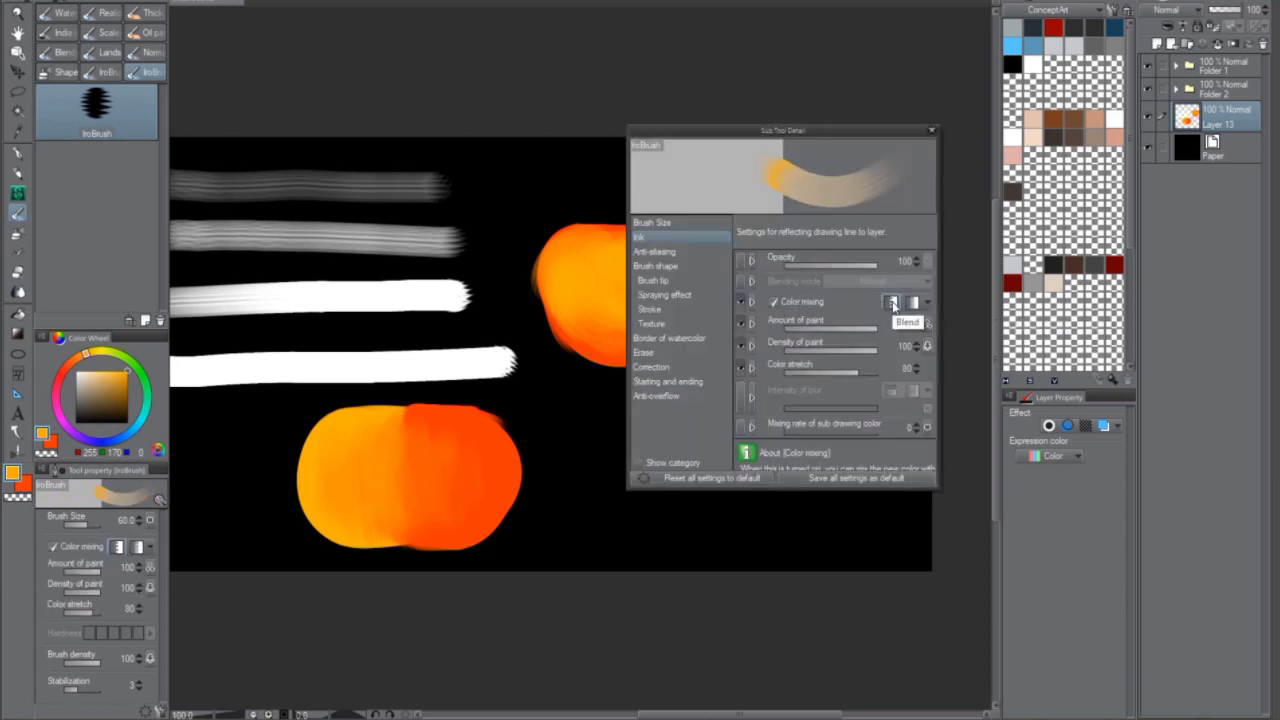
pyautogui.keyDown('alt'); pyautogui.click(488, 447); pyautogui.keyUp('alt')
pyautogui.moveTo(563, 453)
pyautogui.mouseDown()
pyautogui.moveTo(554, 446)
pyautogui.moveTo(578, 428)
pyautogui.moveTo(541, 443)
pyautogui.moveTo(605, 470)
pyautogui.mouseUp()
pyautogui.click(773, 302)
pyautogui.keyDown('alt'); pyautogui.click(347, 445); pyautogui.keyUp('alt')
pyautogui.click(773, 302)
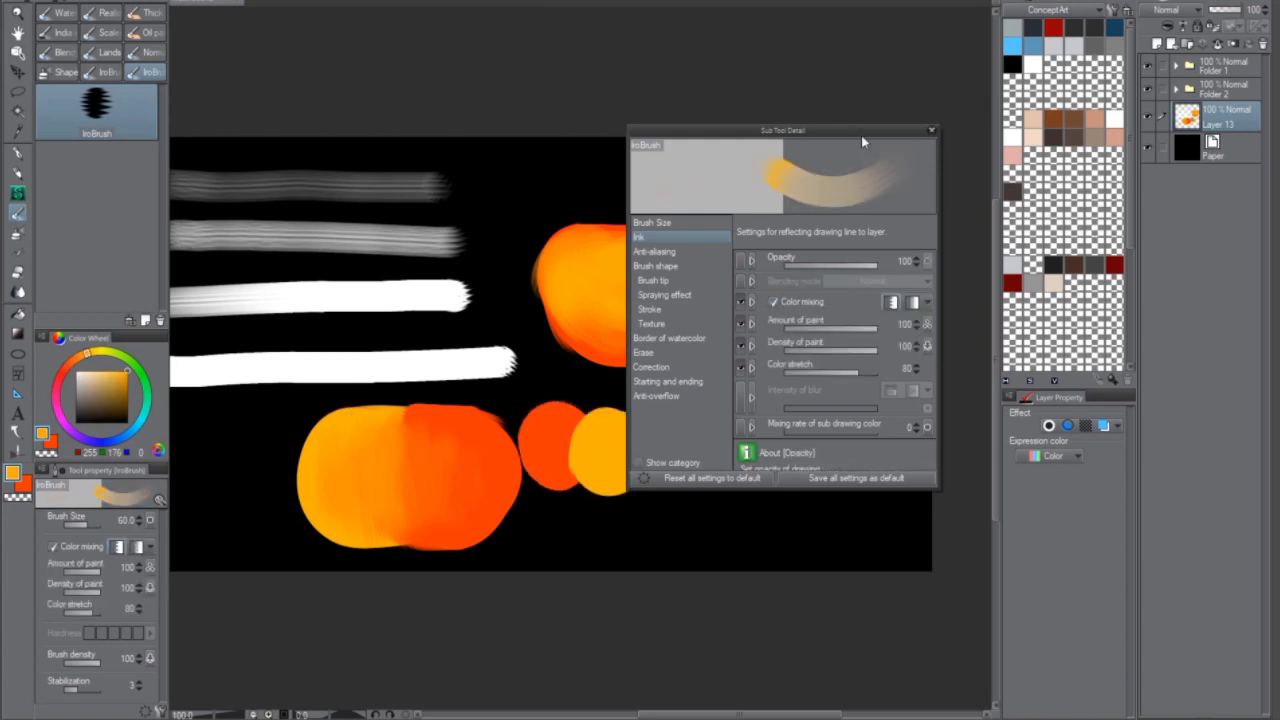
# Step: Blend the seam between the two small circles using the brush's Color mixing
pyautogui.moveTo(861, 132); pyautogui.dragTo(933, 160)
pyautogui.moveTo(563, 437)
pyautogui.mouseDown()
pyautogui.moveTo(569, 452)
pyautogui.moveTo(574, 436)
pyautogui.moveTo(572, 457)
pyautogui.mouseUp()
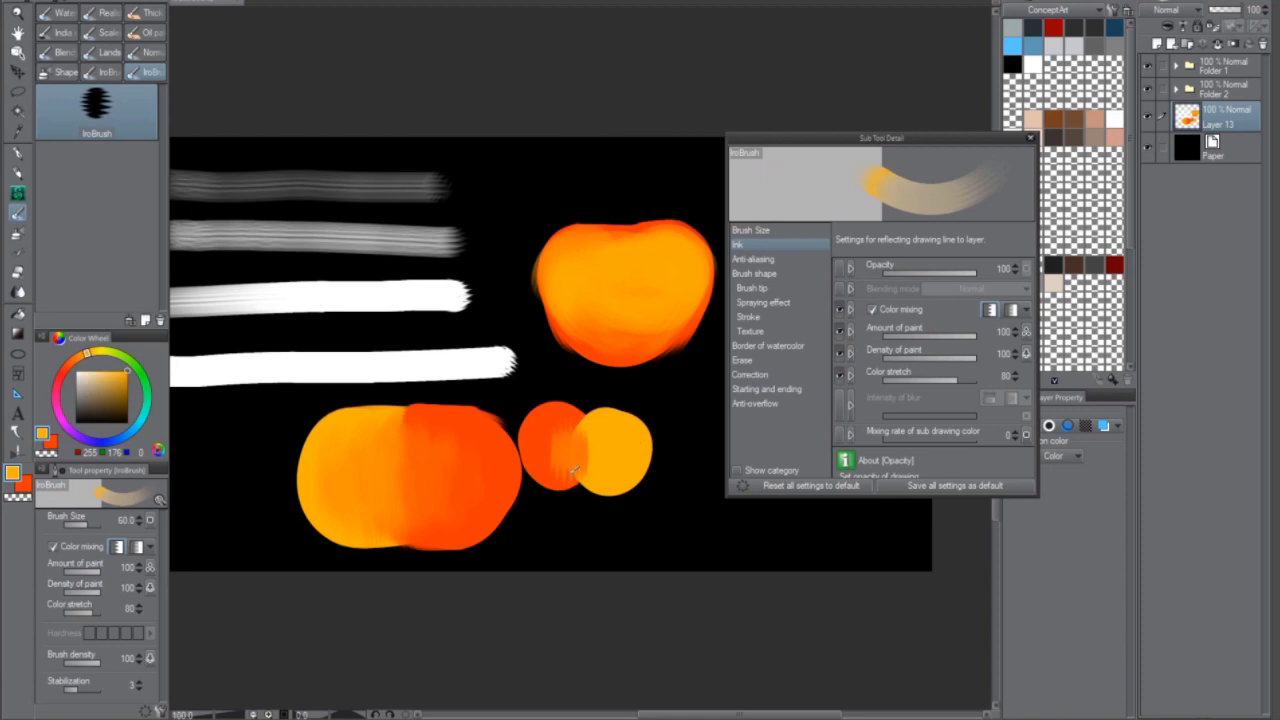
pyautogui.moveTo(600, 442); pyautogui.dragTo(593, 459)
# Step: Rename the brush sub tool to IroOilPaint
pyautogui.rightClick(100, 126)
pyautogui.click(150, 156)
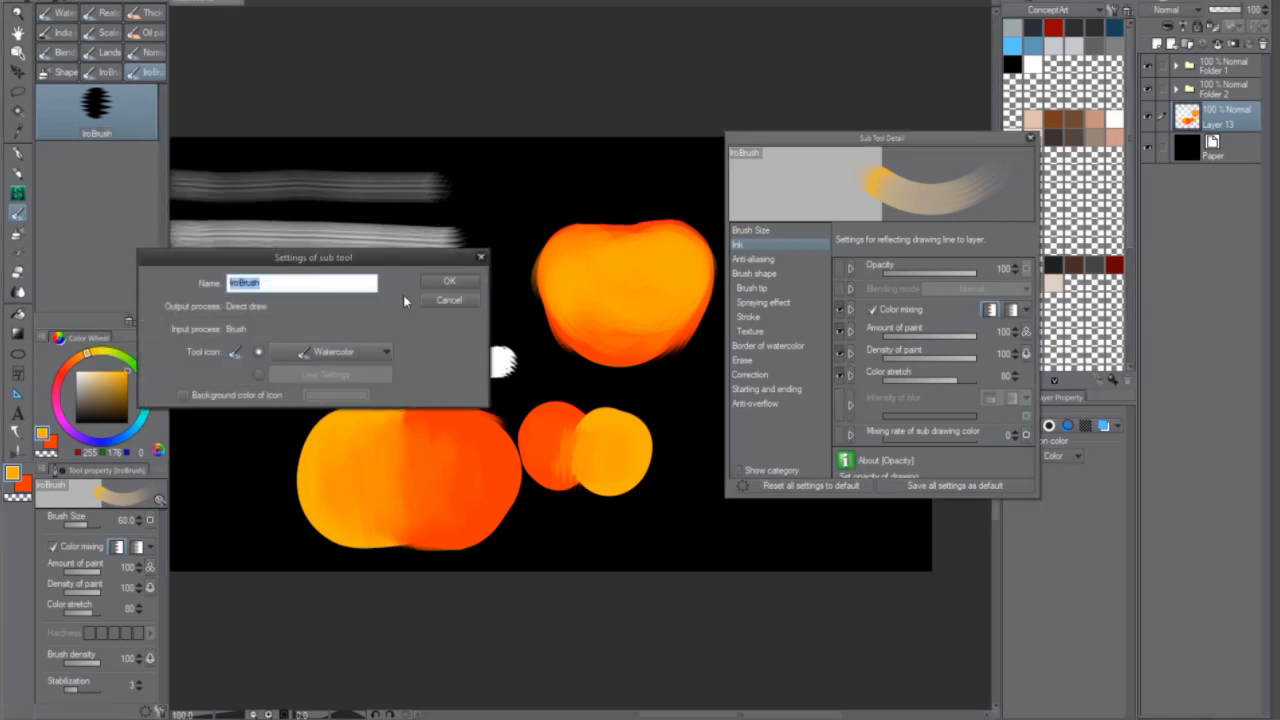
pyautogui.write('OilPaint')
pyautogui.press('Home')
pyautogui.write('Iro')
pyautogui.press('Return')
pyautogui.click(335, 236)
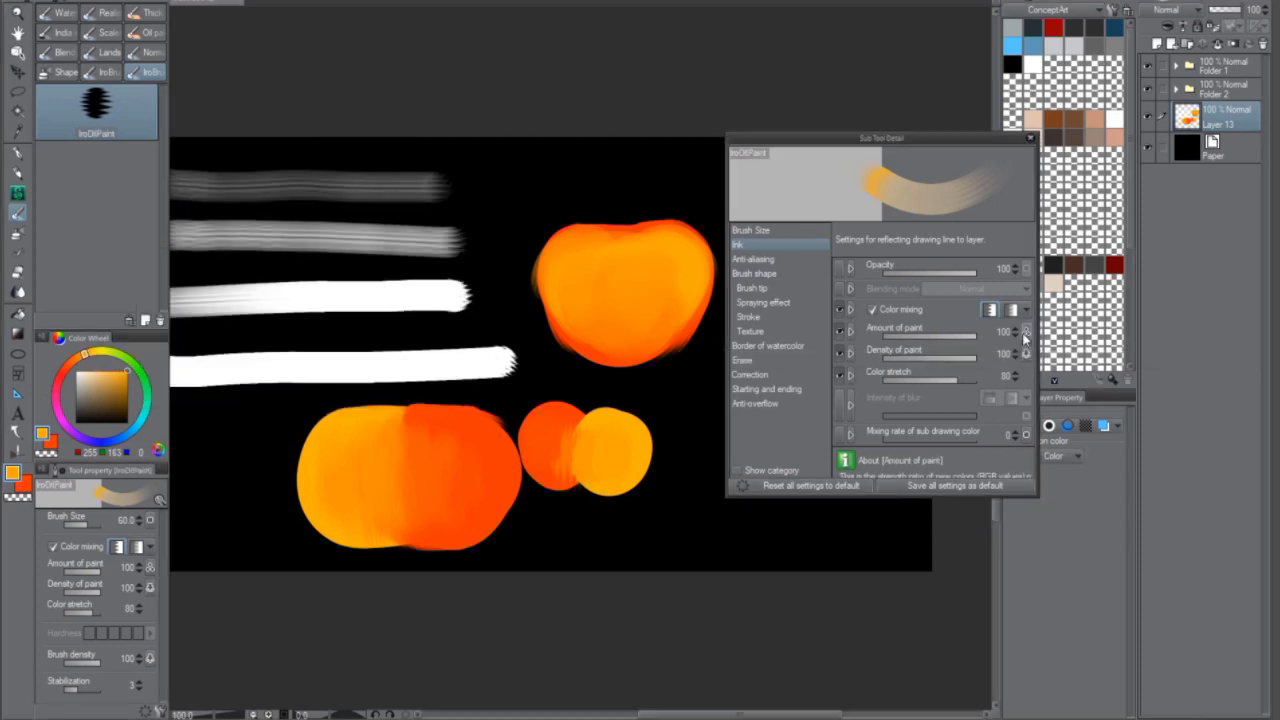
# Step: Turn off Pen pressure and Tilt for the amount of paint and set the amount to 0
pyautogui.click(1025, 333)
pyautogui.click(988, 372)
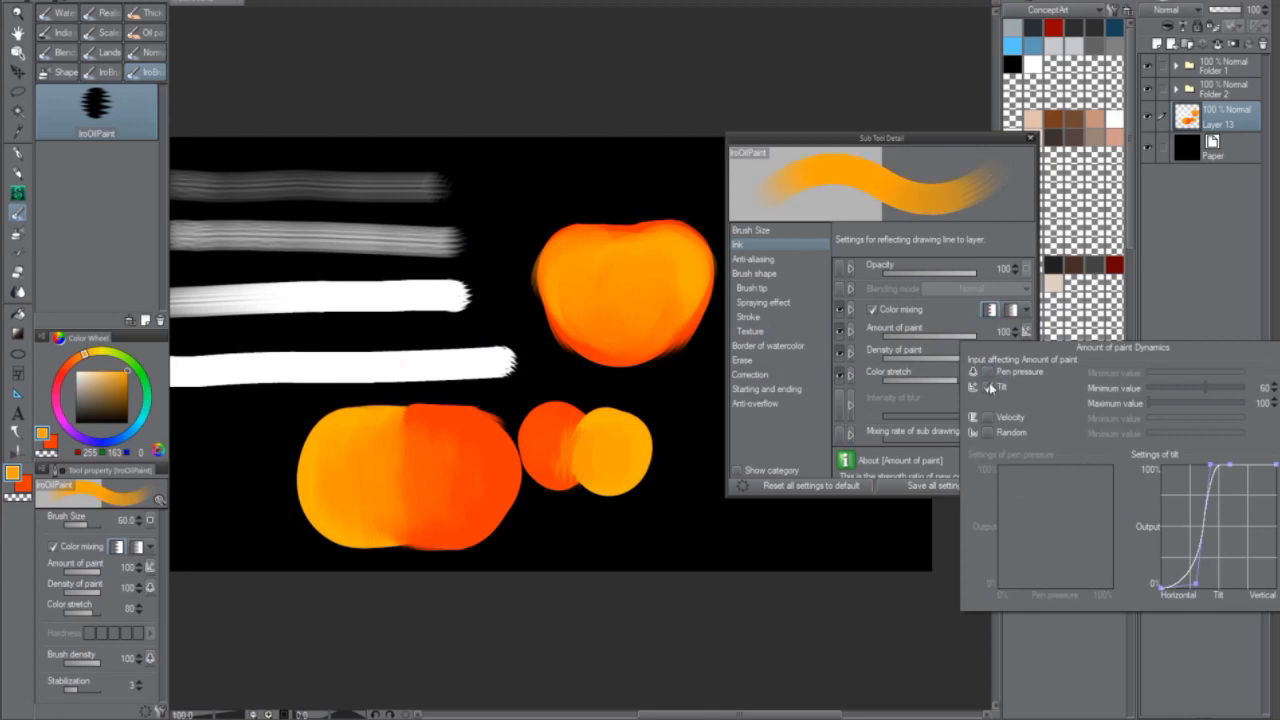
pyautogui.click(989, 388)
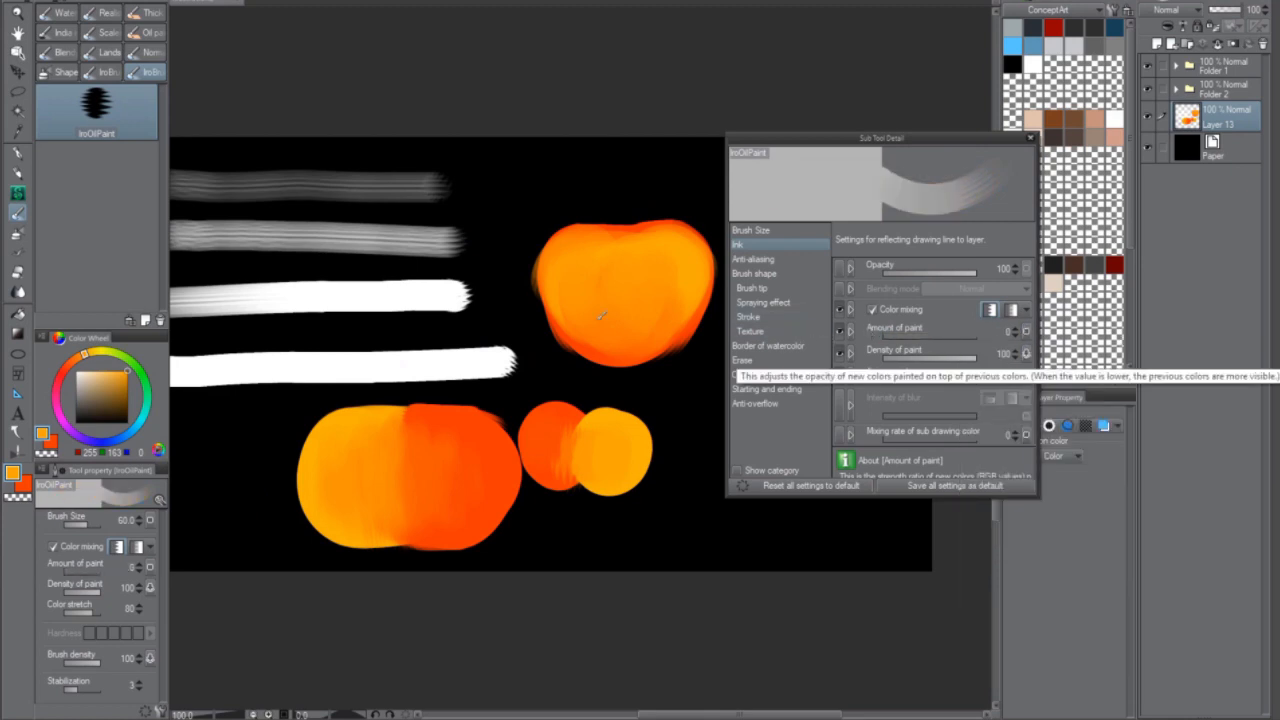
# Step: Smear the colors of the large blended orange shape with test strokes and hide the paper layer
pyautogui.moveTo(404, 492)
pyautogui.mouseDown()
pyautogui.moveTo(410, 474)
pyautogui.moveTo(495, 432)
pyautogui.mouseUp()
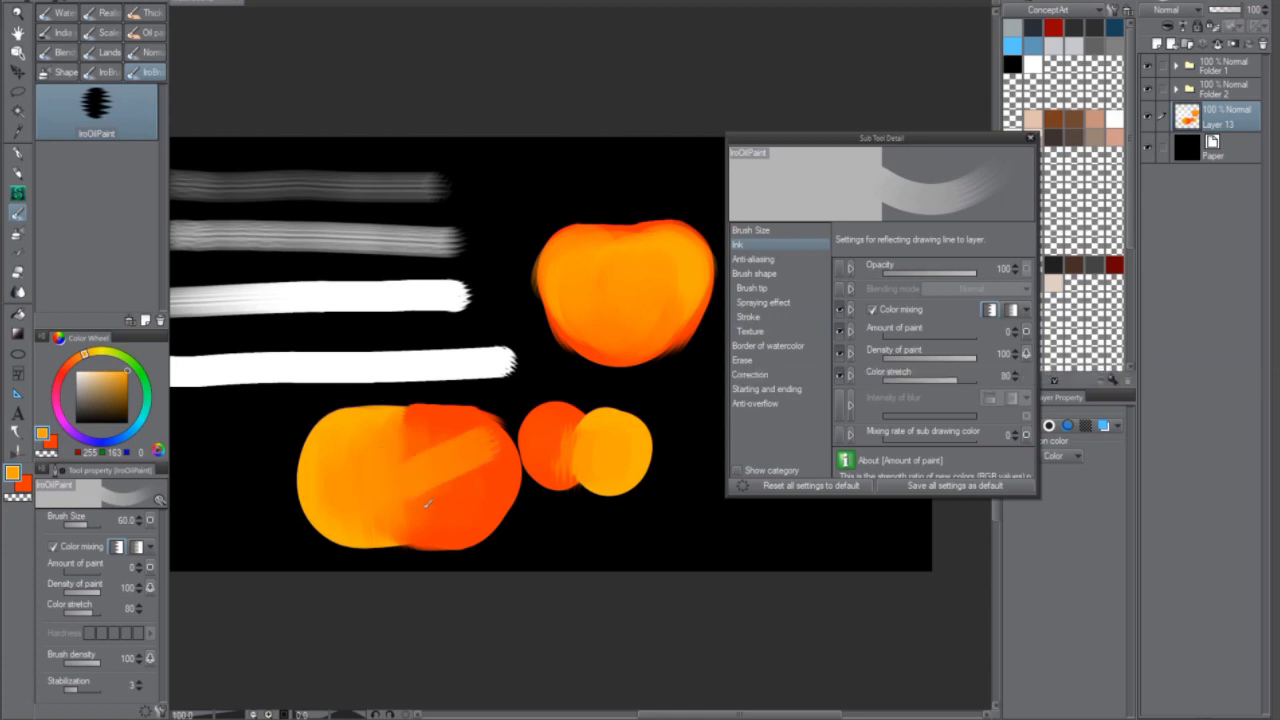
pyautogui.moveTo(428, 504); pyautogui.dragTo(343, 487)
pyautogui.moveTo(368, 438)
pyautogui.mouseDown()
pyautogui.moveTo(464, 418)
pyautogui.moveTo(342, 480)
pyautogui.mouseUp()
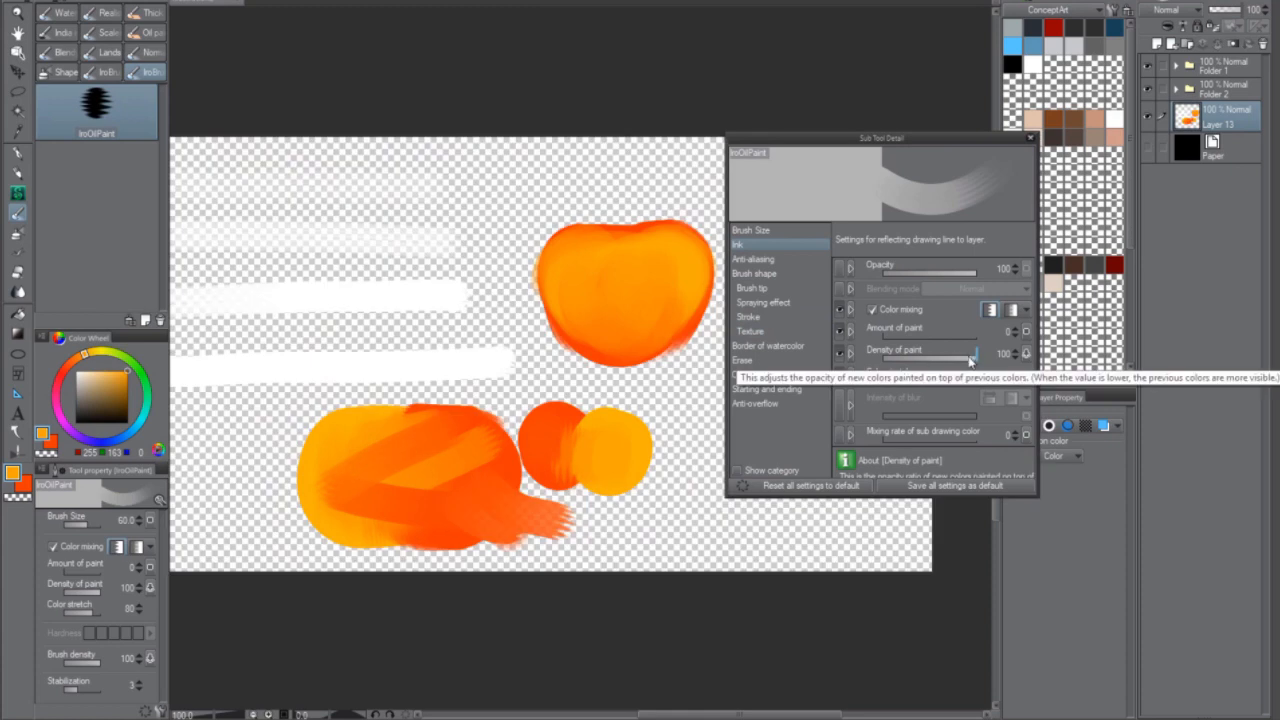
# Step: Set the density of paint to 0 with Pen pressure off, and smear the large shape's upper edge
pyautogui.moveTo(970, 360); pyautogui.dragTo(866, 366)
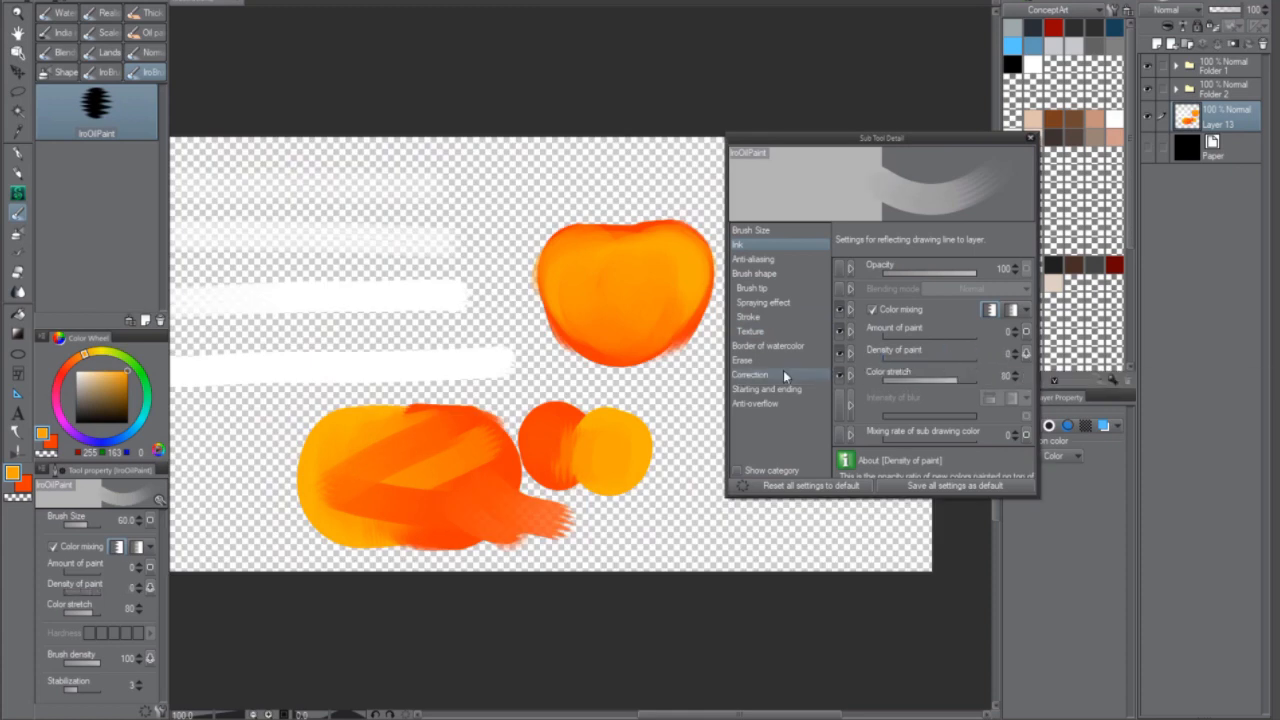
pyautogui.moveTo(343, 435)
pyautogui.mouseDown()
pyautogui.moveTo(386, 398)
pyautogui.moveTo(485, 398)
pyautogui.mouseUp()
pyautogui.click(1026, 352)
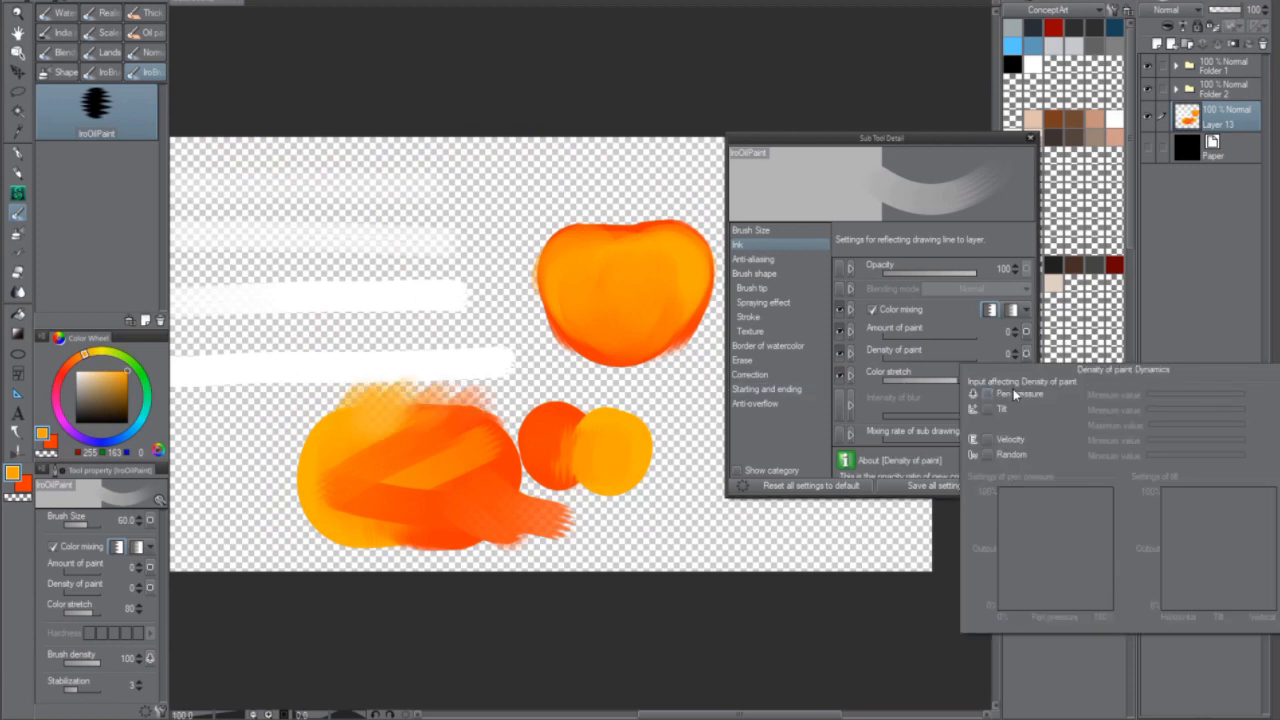
# Step: Set the color stretch to 10 and try a smear inside the rounded orange shape
pyautogui.click(955, 380)
pyautogui.moveTo(962, 378); pyautogui.dragTo(894, 386)
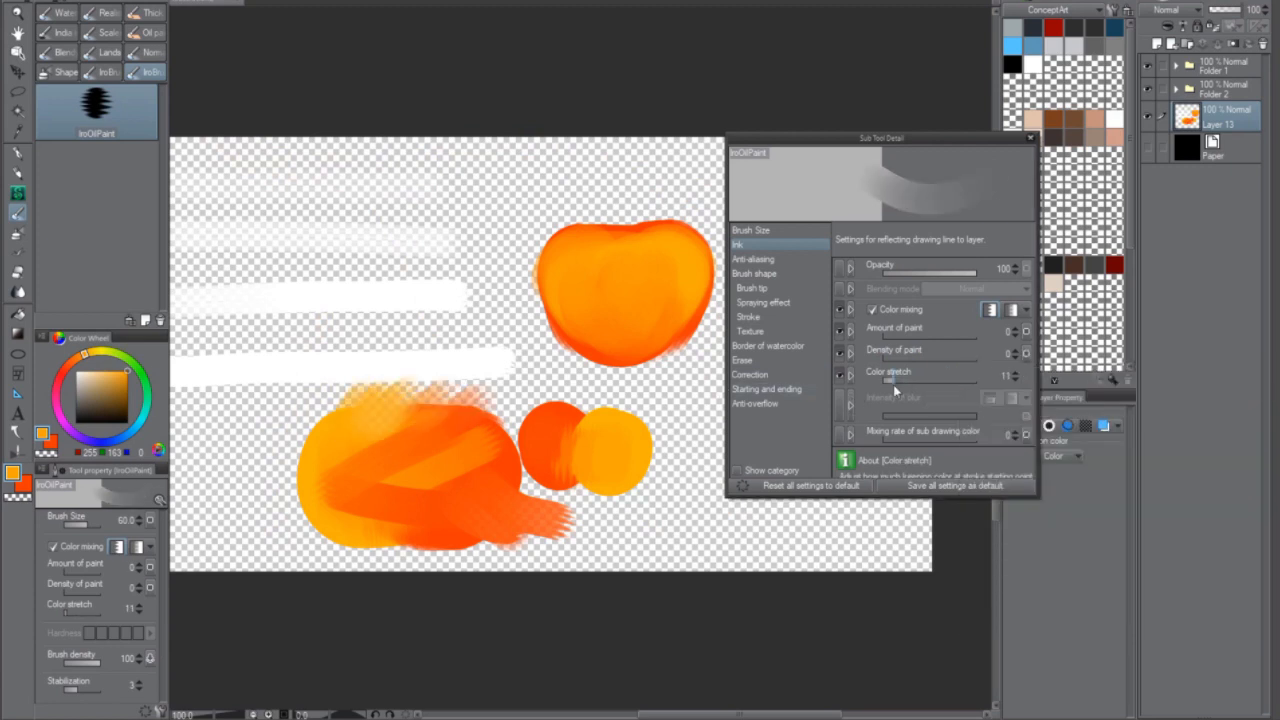
pyautogui.click(1016, 380)
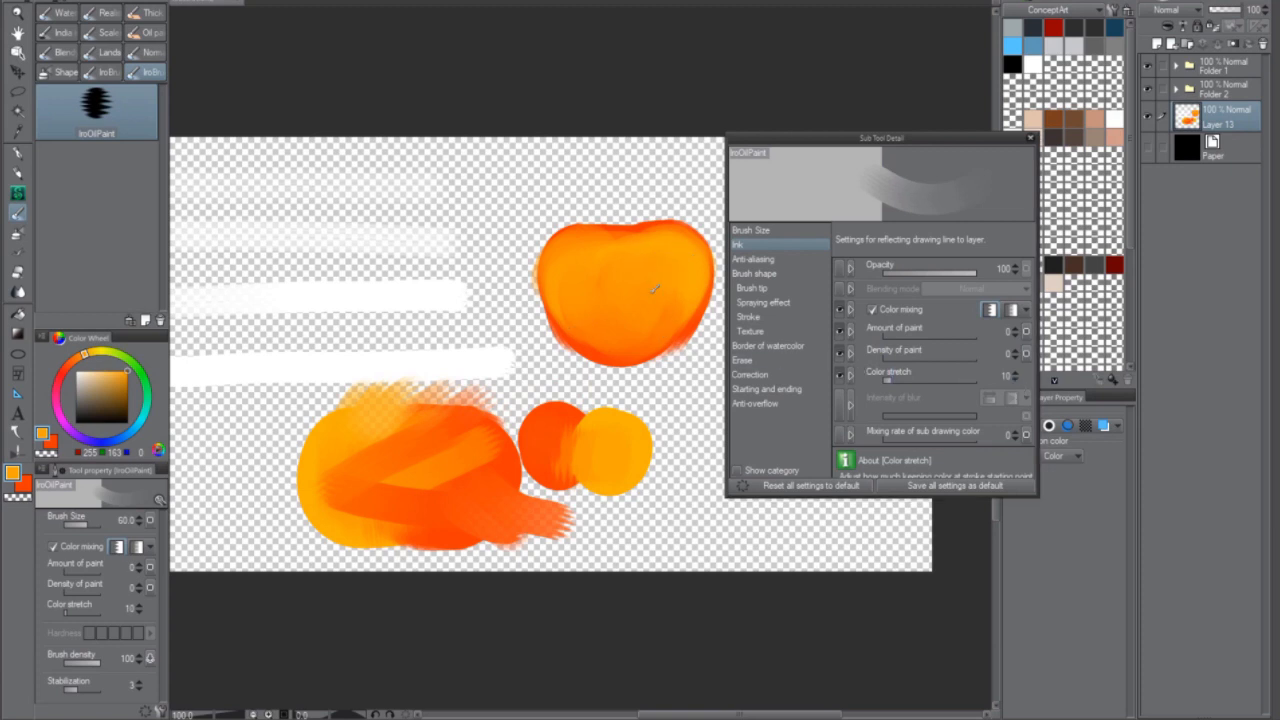
pyautogui.moveTo(632, 297)
pyautogui.mouseDown()
pyautogui.moveTo(592, 326)
pyautogui.moveTo(631, 306)
pyautogui.mouseUp()
# Step: Replace the swatches with large overlapping orange and yellow shapes and smear the yellow into the orange
pyautogui.press('Delete')
pyautogui.hotkey('ctrl', 'z')
pyautogui.hotkey('ctrl', 'z')
pyautogui.moveTo(500, 298)
pyautogui.mouseDown()
pyautogui.moveTo(410, 308)
pyautogui.moveTo(358, 334)
pyautogui.moveTo(290, 295)
pyautogui.mouseUp()
# Step: Set the color stretch to 0 and smear the yellow into the lower part of the orange shape
pyautogui.moveTo(887, 381); pyautogui.dragTo(875, 381)
pyautogui.moveTo(470, 382); pyautogui.dragTo(310, 400)
pyautogui.hotkey('ctrl', 'z')
pyautogui.moveTo(490, 398); pyautogui.dragTo(337, 443)
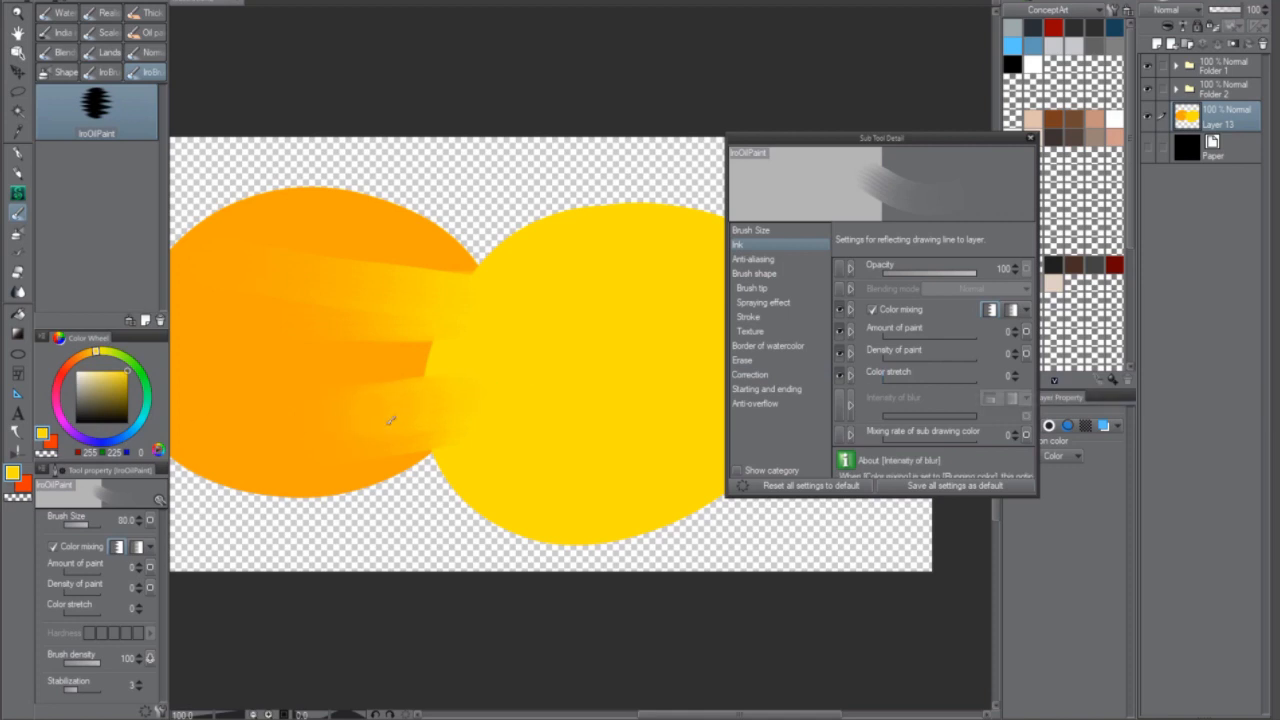
# Step: Add more yellow smears over the lower orange area, undoing the last one
pyautogui.moveTo(492, 400); pyautogui.dragTo(335, 418)
pyautogui.moveTo(463, 391); pyautogui.dragTo(394, 425)
pyautogui.moveTo(474, 354); pyautogui.dragTo(355, 372)
pyautogui.hotkey('ctrl', 'z')
# Step: Set the color stretch back to 10 and pull repeated yellow smears across the lower orange area
pyautogui.click(892, 380)
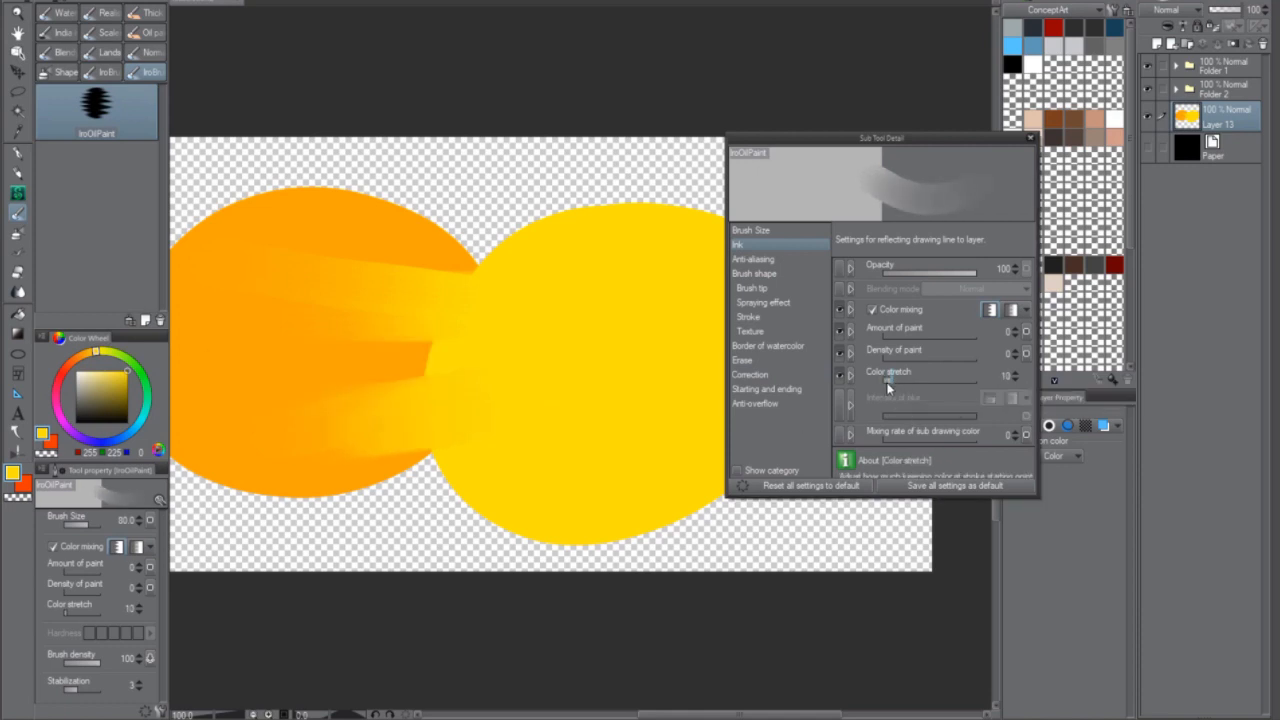
pyautogui.moveTo(508, 380); pyautogui.dragTo(332, 404)
pyautogui.moveTo(562, 390); pyautogui.dragTo(341, 415)
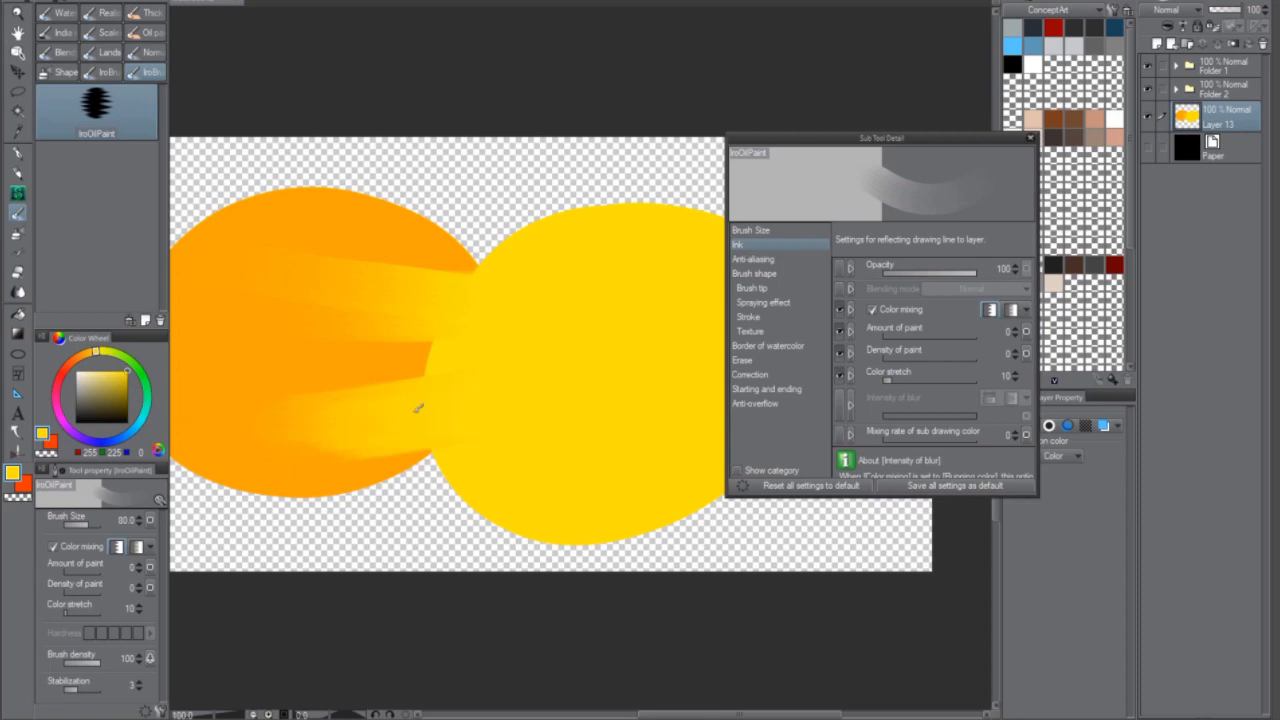
pyautogui.moveTo(499, 379); pyautogui.dragTo(263, 421)
pyautogui.moveTo(390, 412); pyautogui.dragTo(252, 437)
pyautogui.moveTo(473, 411); pyautogui.dragTo(246, 436)
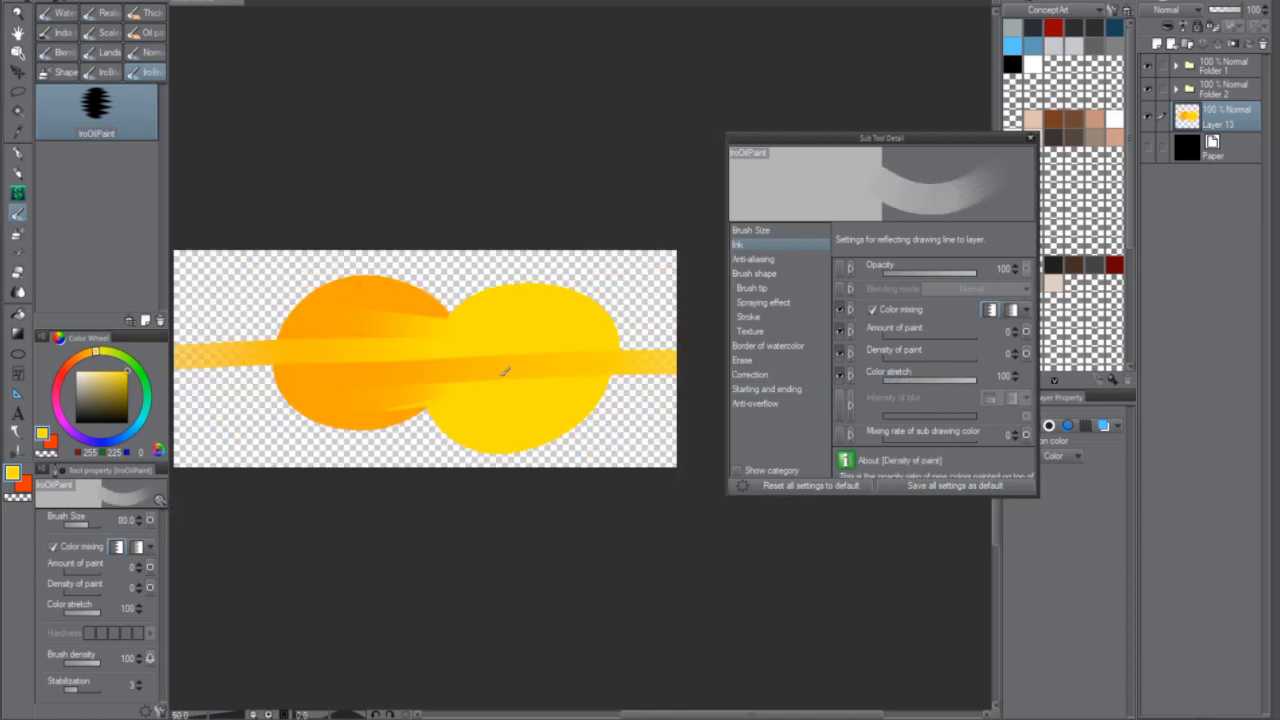
# Step: Undo the long test smears running across both shapes
pyautogui.hotkey('ctrl', 'z')
pyautogui.hotkey('ctrl', 'z')
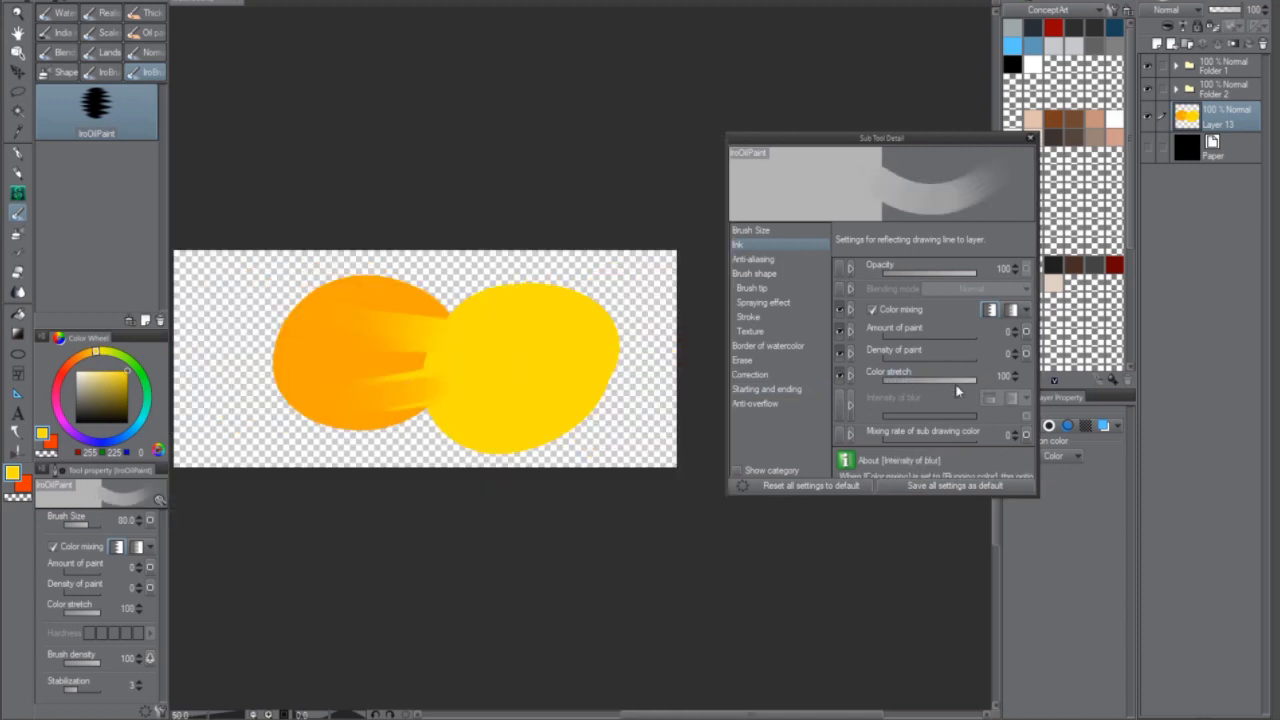
# Step: Pull long smears across both shapes at color stretch 100, and smear their upper parts at color stretch 0
pyautogui.moveTo(408, 363); pyautogui.dragTo(745, 369)
pyautogui.moveTo(530, 340); pyautogui.dragTo(100, 343)
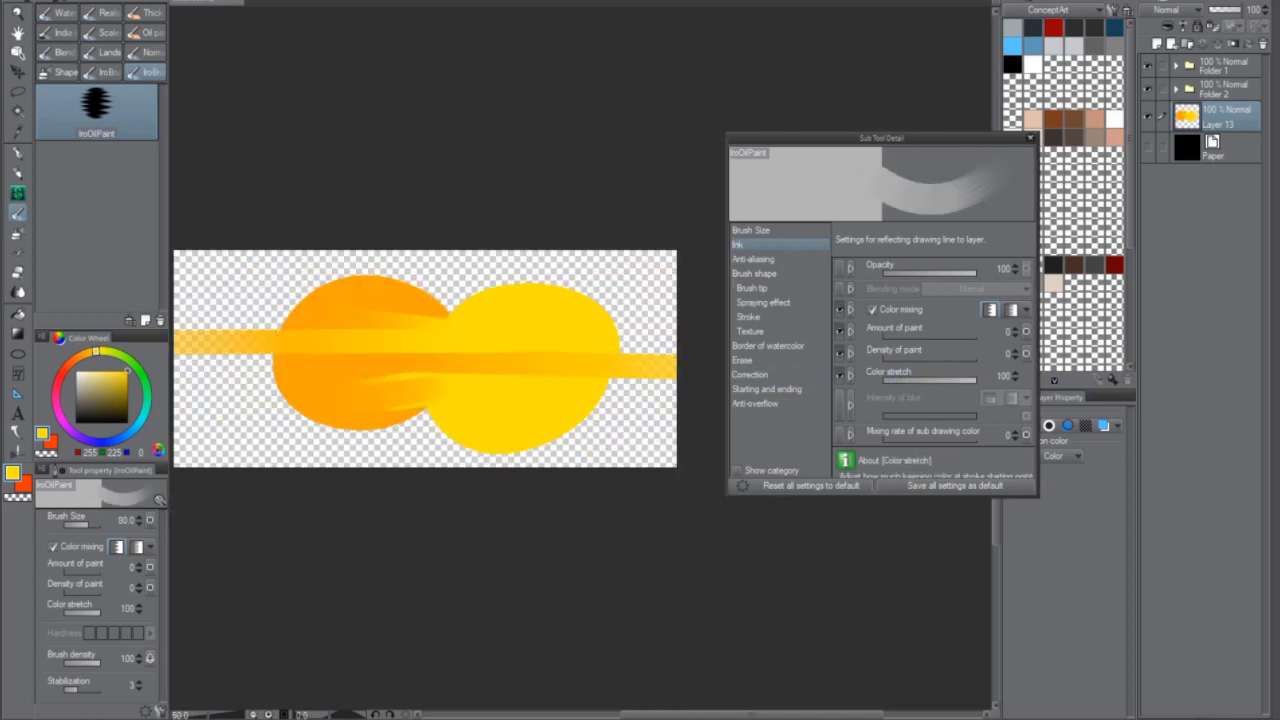
pyautogui.moveTo(955, 381); pyautogui.dragTo(880, 381)
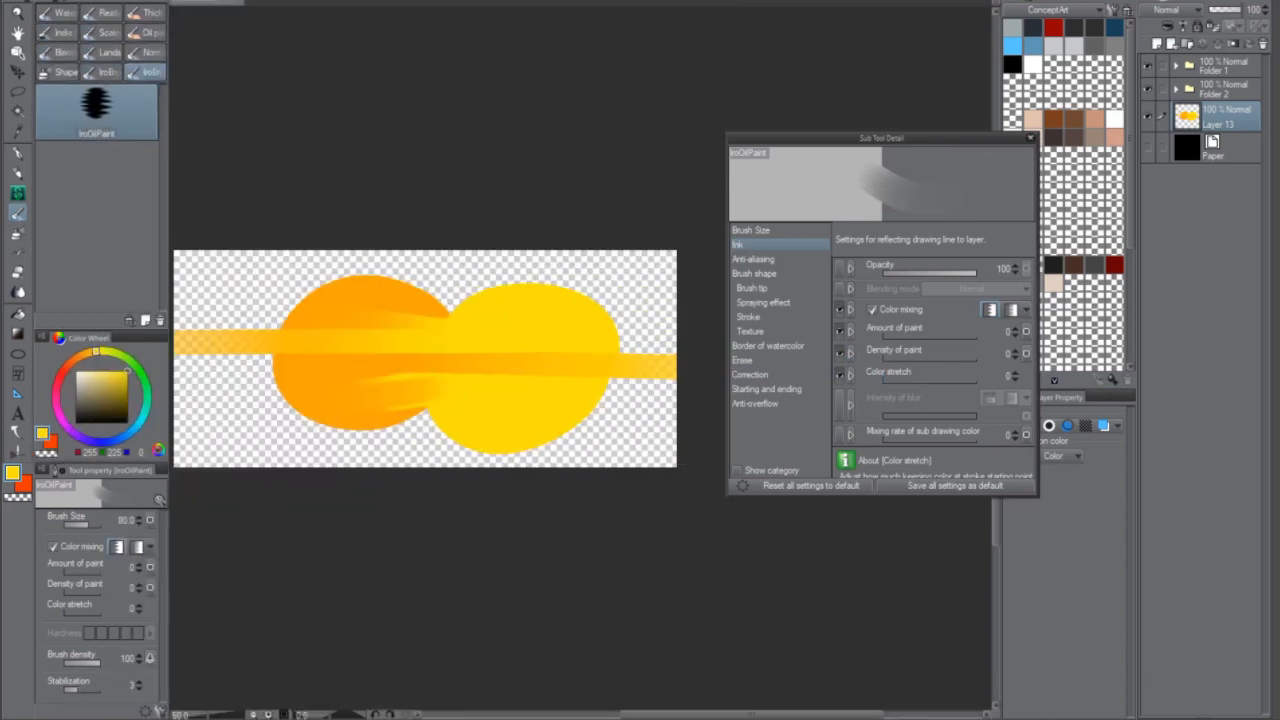
pyautogui.moveTo(218, 302); pyautogui.dragTo(625, 314)
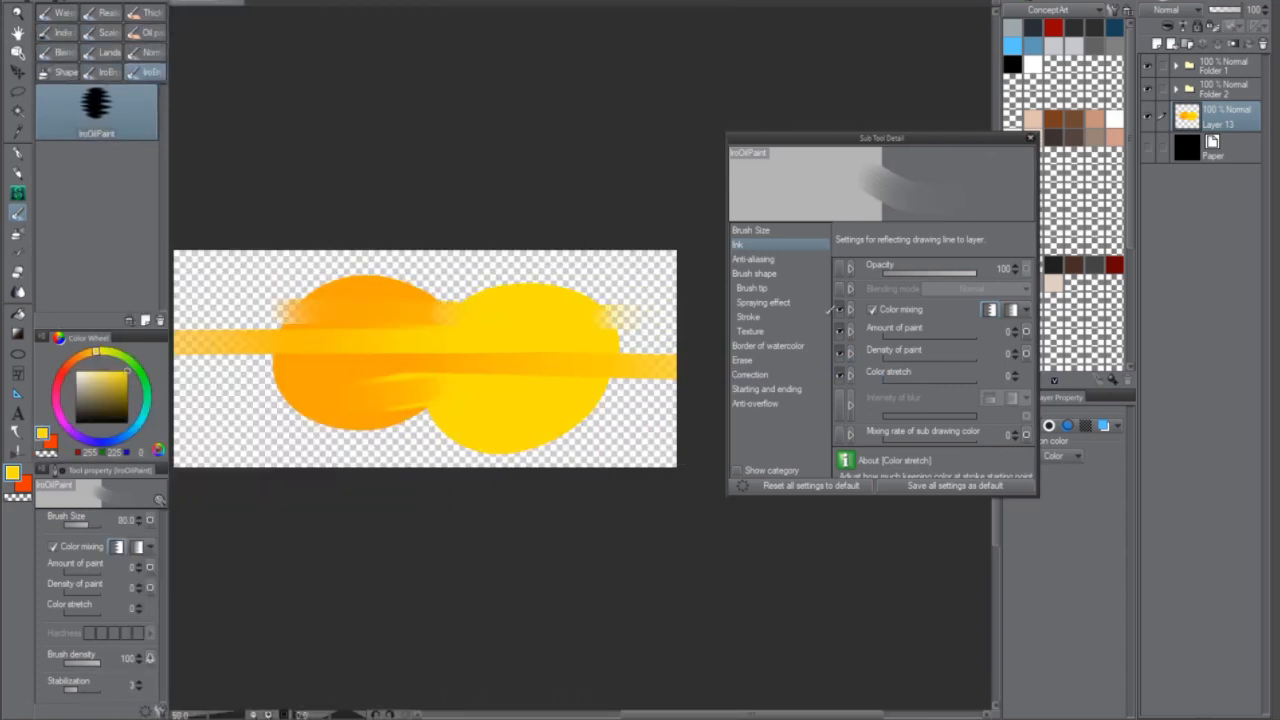
# Step: Set the color stretch to 10 and the brush size to 125, and blend the boundary between orange and yellow
pyautogui.click(891, 378)
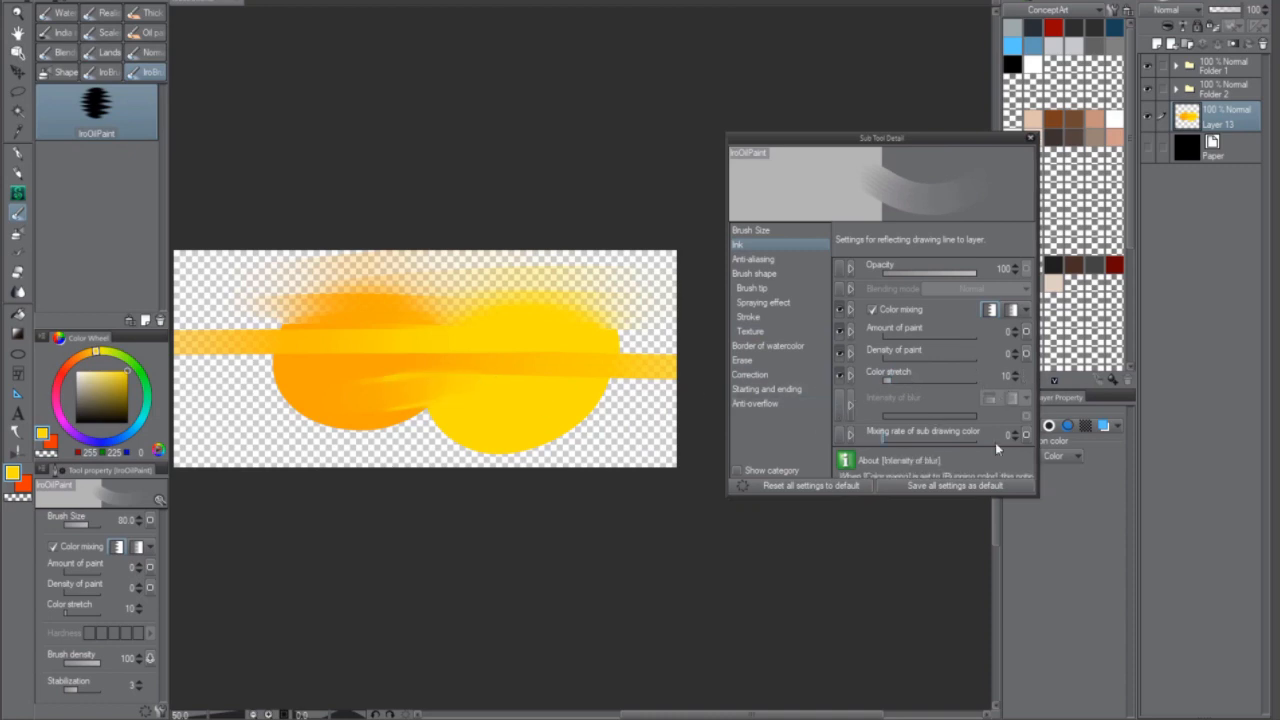
pyautogui.moveTo(565, 365); pyautogui.dragTo(383, 364)
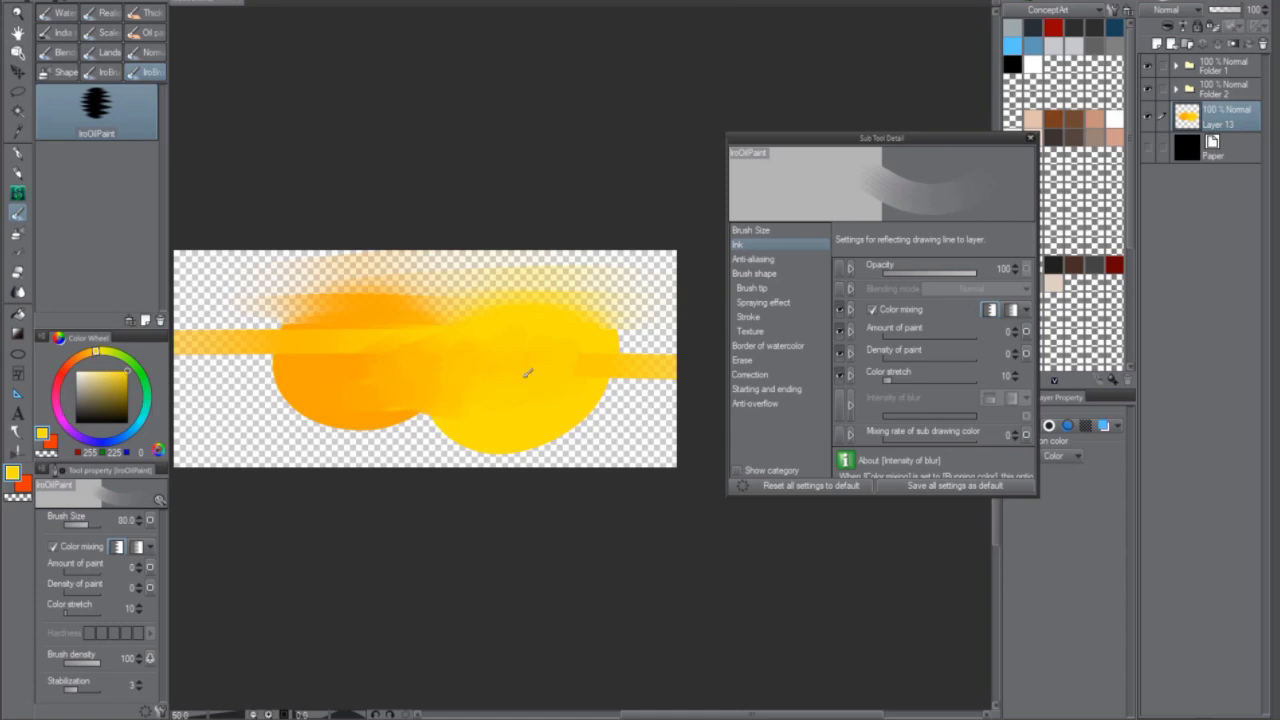
pyautogui.scroll(1, 328, 256)
pyautogui.press(']')
pyautogui.scroll(1, 608, 422)
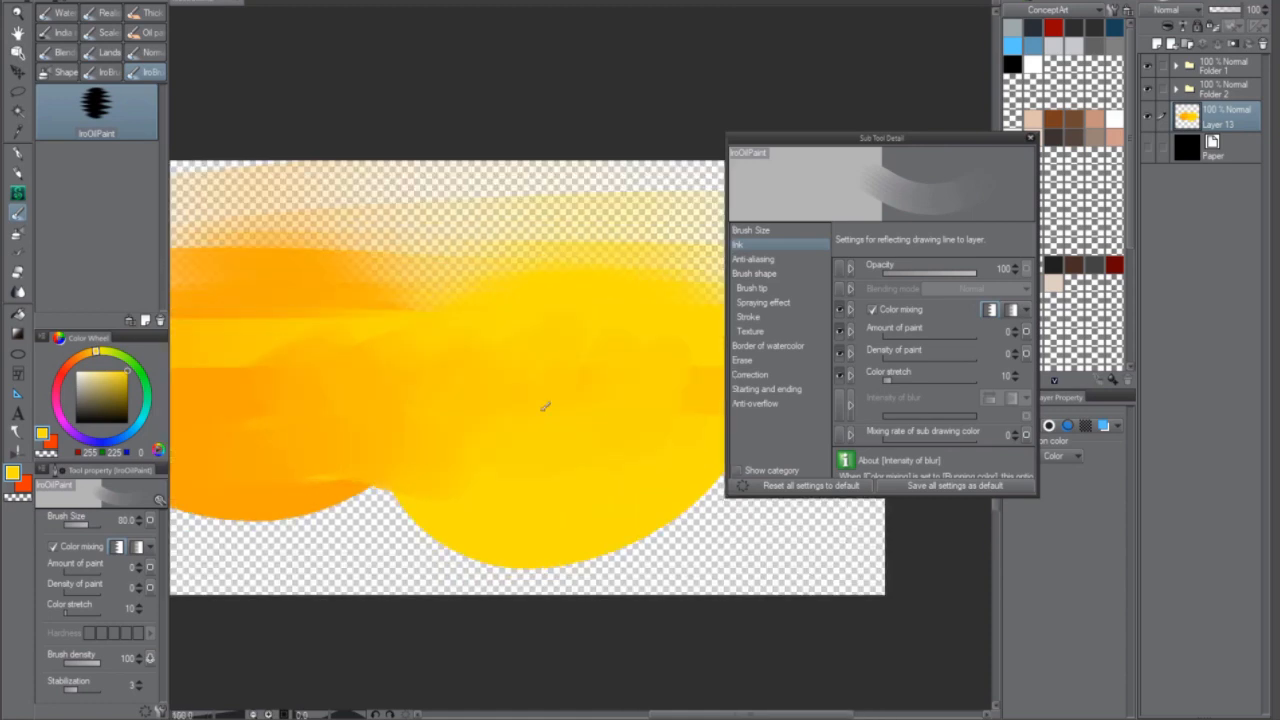
pyautogui.press(']')
pyautogui.keyDown('alt'); pyautogui.click(362, 440); pyautogui.keyUp('alt')
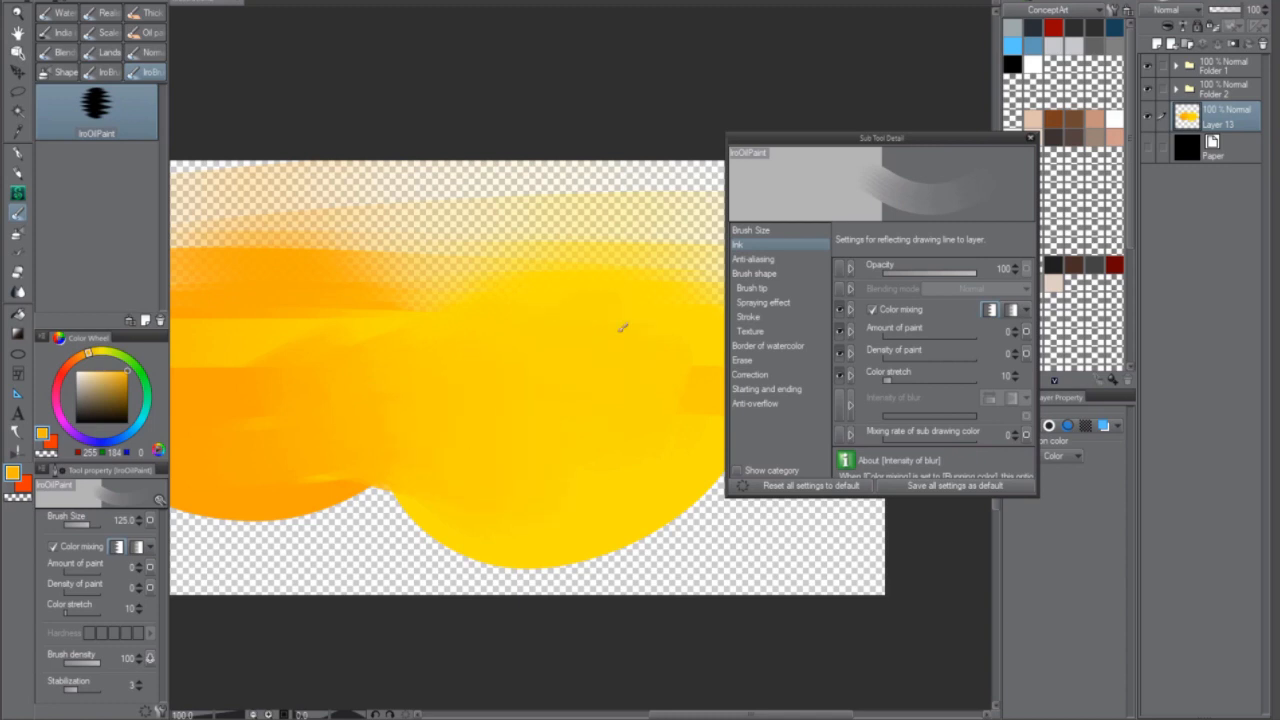
pyautogui.keyDown('alt'); pyautogui.click(697, 311); pyautogui.keyUp('alt')
# Step: Add a black shape over the lower part of the painting and smear its edge into the yellow
pyautogui.moveTo(419, 429)
pyautogui.mouseDown()
pyautogui.moveTo(510, 484)
pyautogui.moveTo(525, 459)
pyautogui.moveTo(502, 421)
pyautogui.moveTo(508, 393)
pyautogui.moveTo(537, 409)
pyautogui.mouseUp()
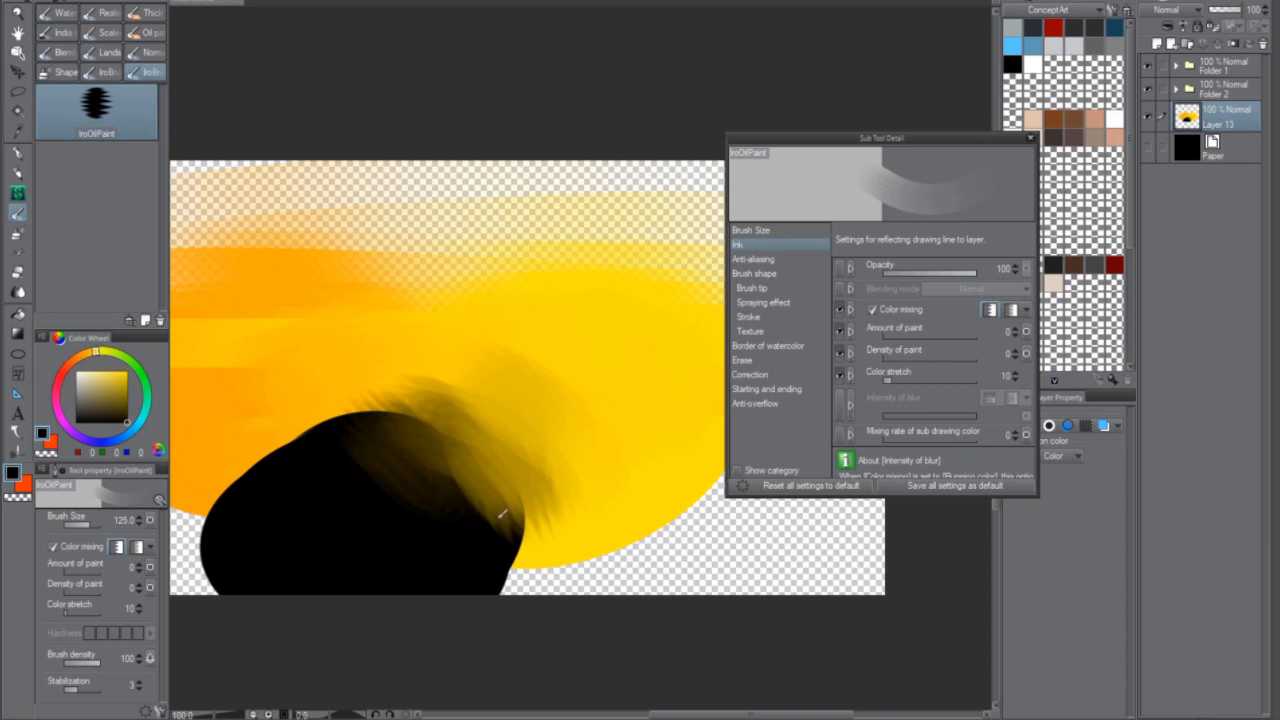
pyautogui.moveTo(390, 437)
pyautogui.mouseDown()
pyautogui.moveTo(452, 438)
pyautogui.moveTo(435, 429)
pyautogui.moveTo(533, 395)
pyautogui.mouseUp()
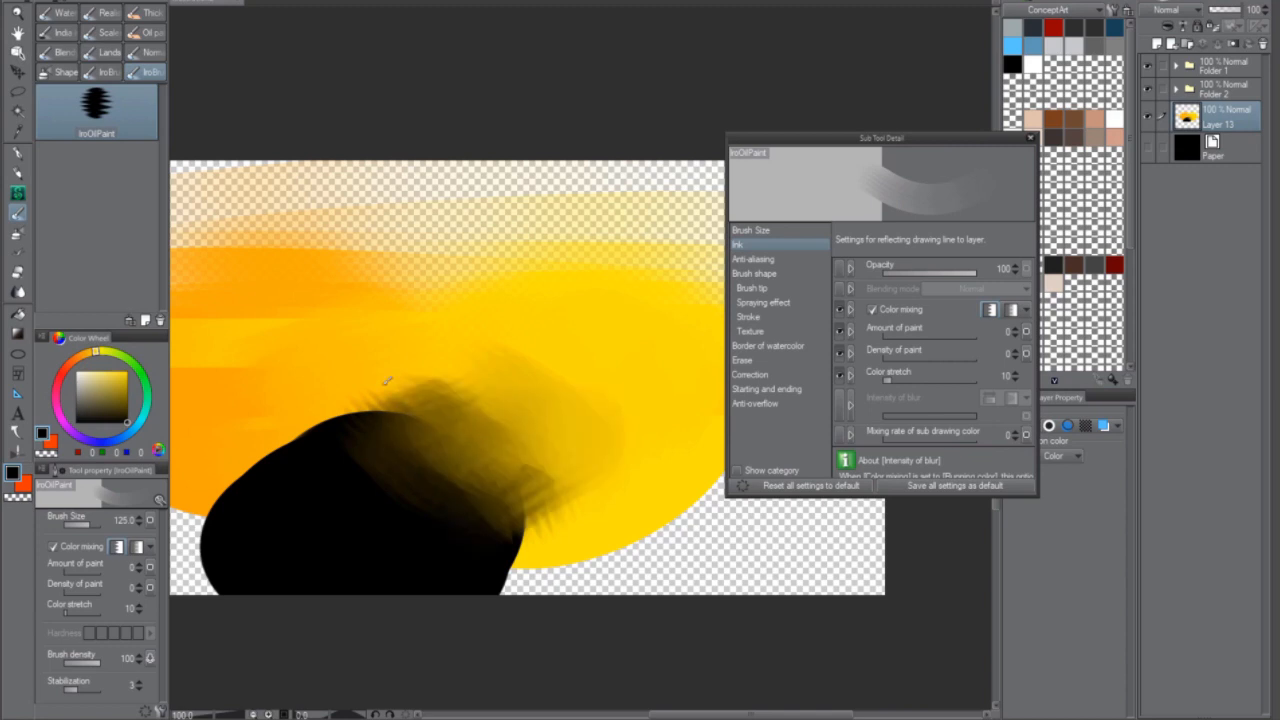
# Step: Duplicate the IroOilPaint sub tool under the name Skin
pyautogui.click(144, 320)
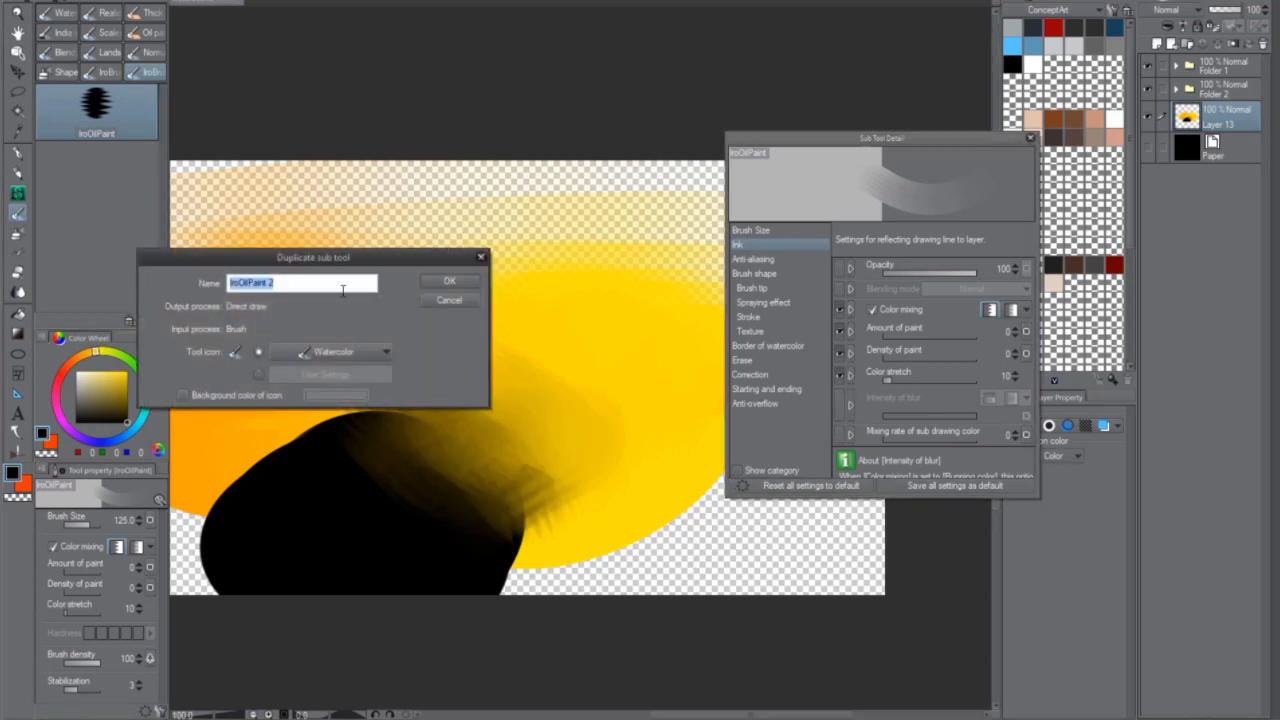
pyautogui.press('Left')
pyautogui.hotkey('shift', 'Right')
pyautogui.hotkey('shift', 'Right')
pyautogui.hotkey('shift', 'Right')
pyautogui.hotkey('shift', 'Right')
pyautogui.hotkey('shift', 'Right')
pyautogui.hotkey('shift', 'Right')
pyautogui.hotkey('shift', 'Right')
pyautogui.hotkey('shift', 'Right')
pyautogui.hotkey('shift', 'Right')
pyautogui.hotkey('shift', 'Right')
pyautogui.write('S')
pyautogui.press('BackSpace')
pyautogui.press('BackSpace')
pyautogui.press('Return')
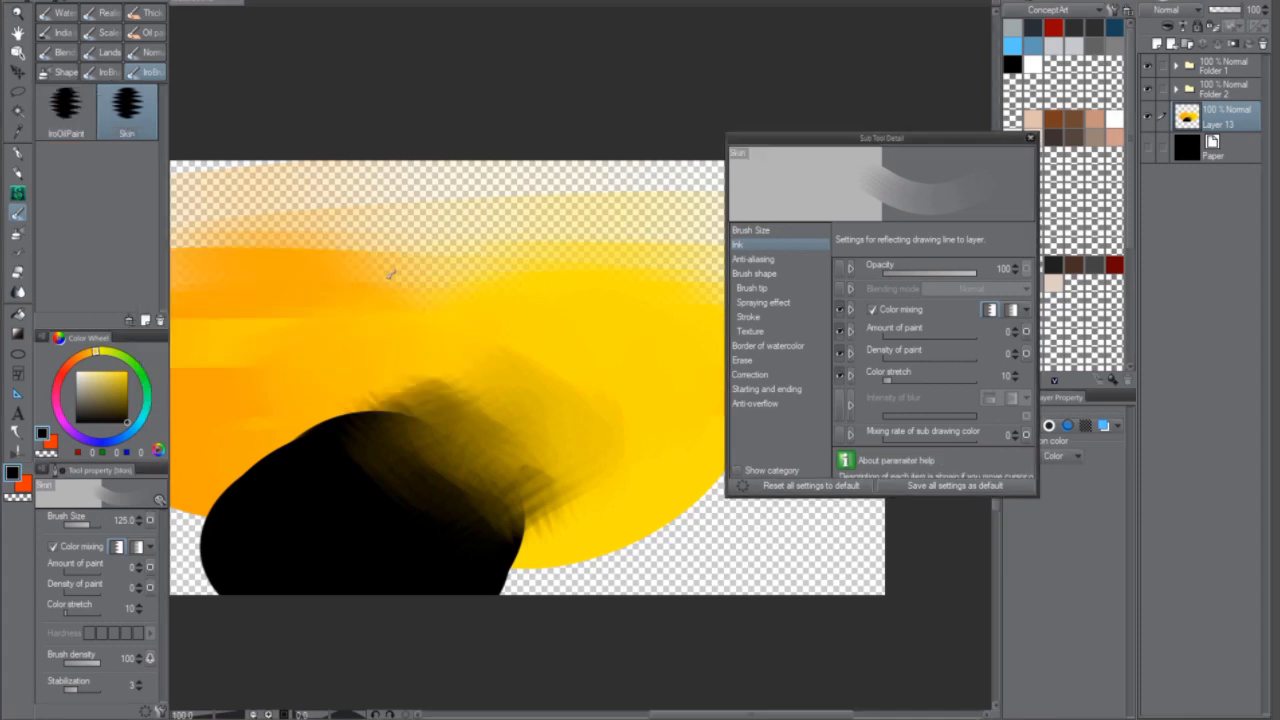
# Step: Switch the Skin brush's color mixing to running color and smooth the transition between black and yellow
pyautogui.click(137, 547)
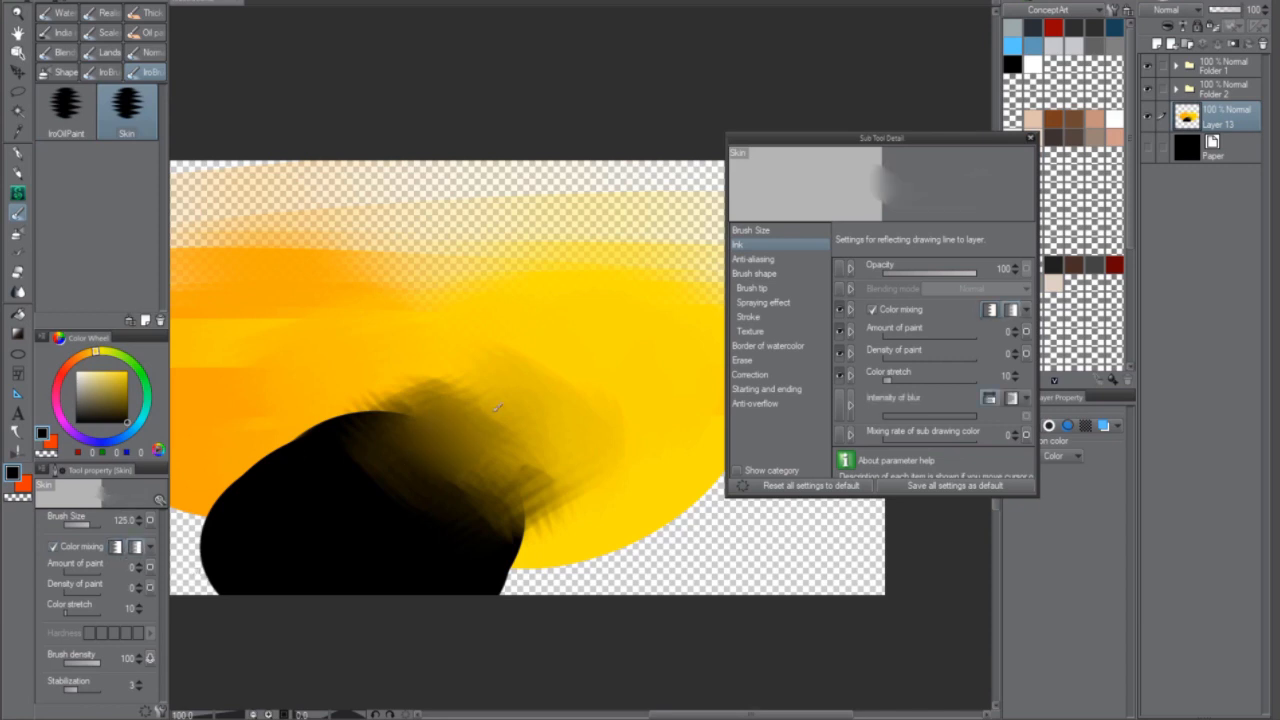
pyautogui.moveTo(430, 466)
pyautogui.mouseDown()
pyautogui.moveTo(503, 475)
pyautogui.moveTo(428, 525)
pyautogui.moveTo(499, 513)
pyautogui.mouseUp()
pyautogui.moveTo(330, 450); pyautogui.dragTo(420, 420)
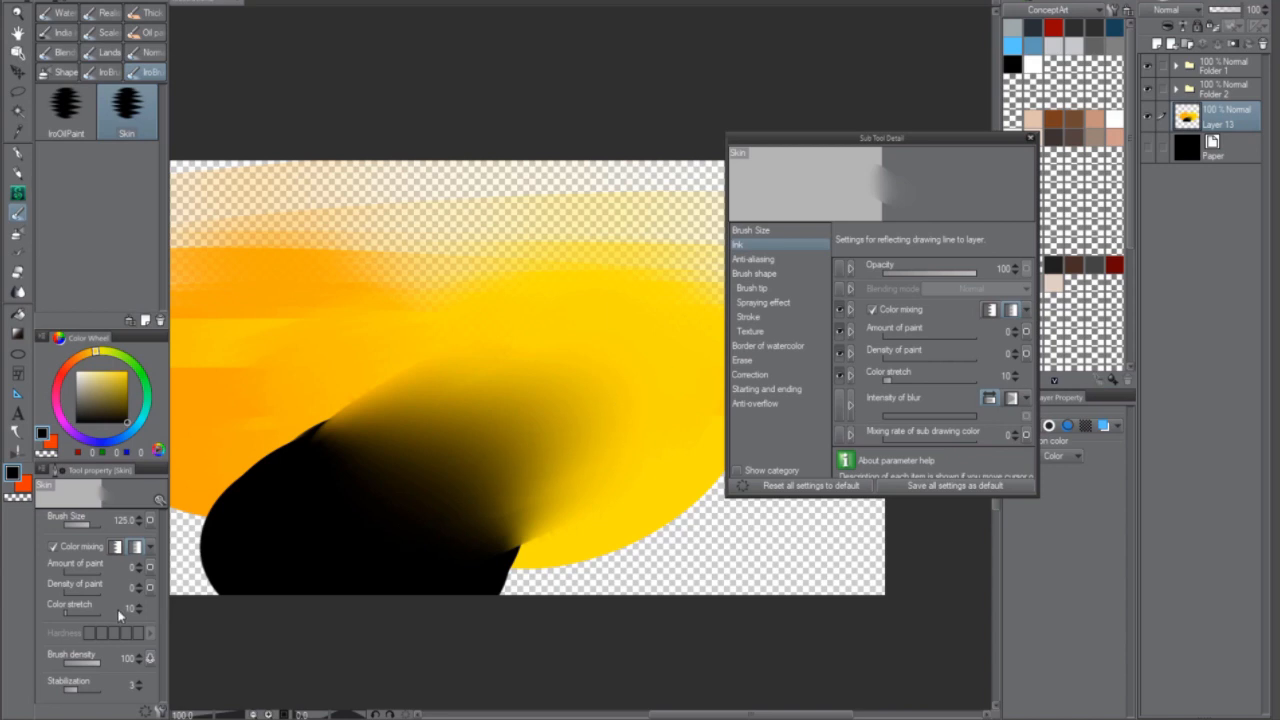
# Step: Raise the Skin brush's color stretch to 30 and smear back and forth across the black-to-yellow transition
pyautogui.click(70, 612)
pyautogui.moveTo(72, 614); pyautogui.dragTo(73, 615)
pyautogui.moveTo(452, 512); pyautogui.dragTo(560, 410)
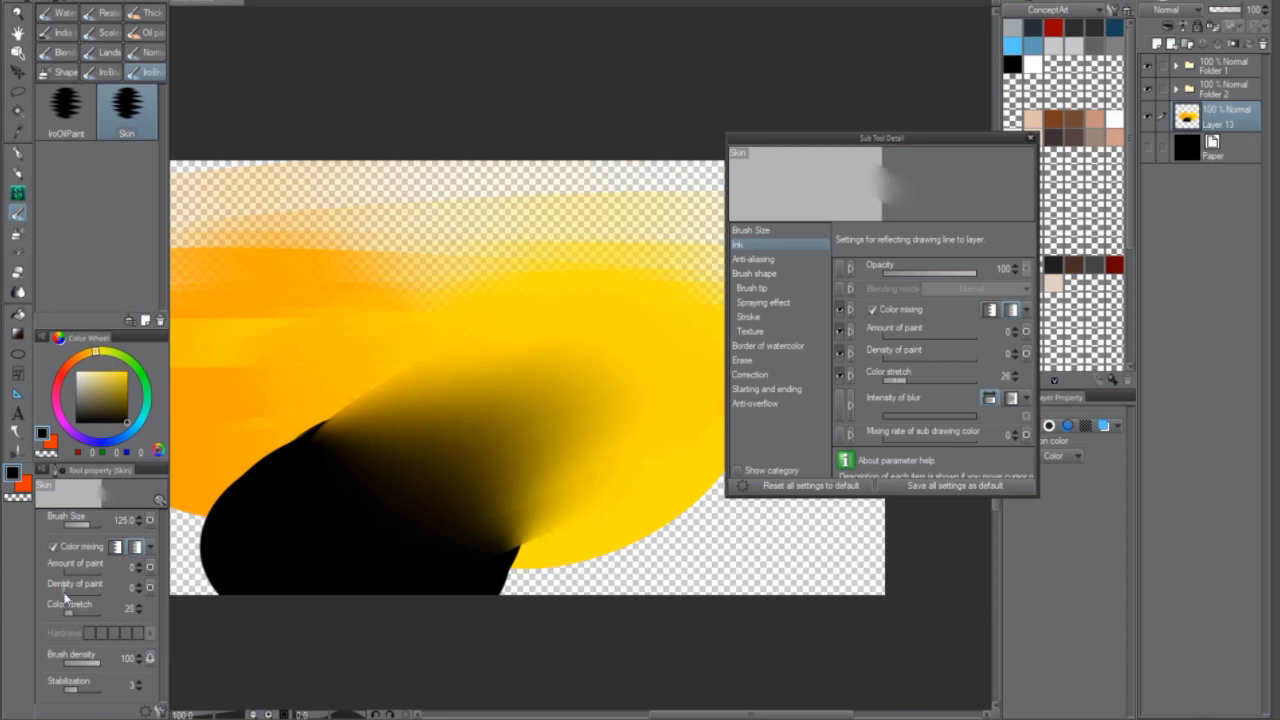
pyautogui.click(139, 605)
pyautogui.moveTo(458, 510); pyautogui.dragTo(532, 404)
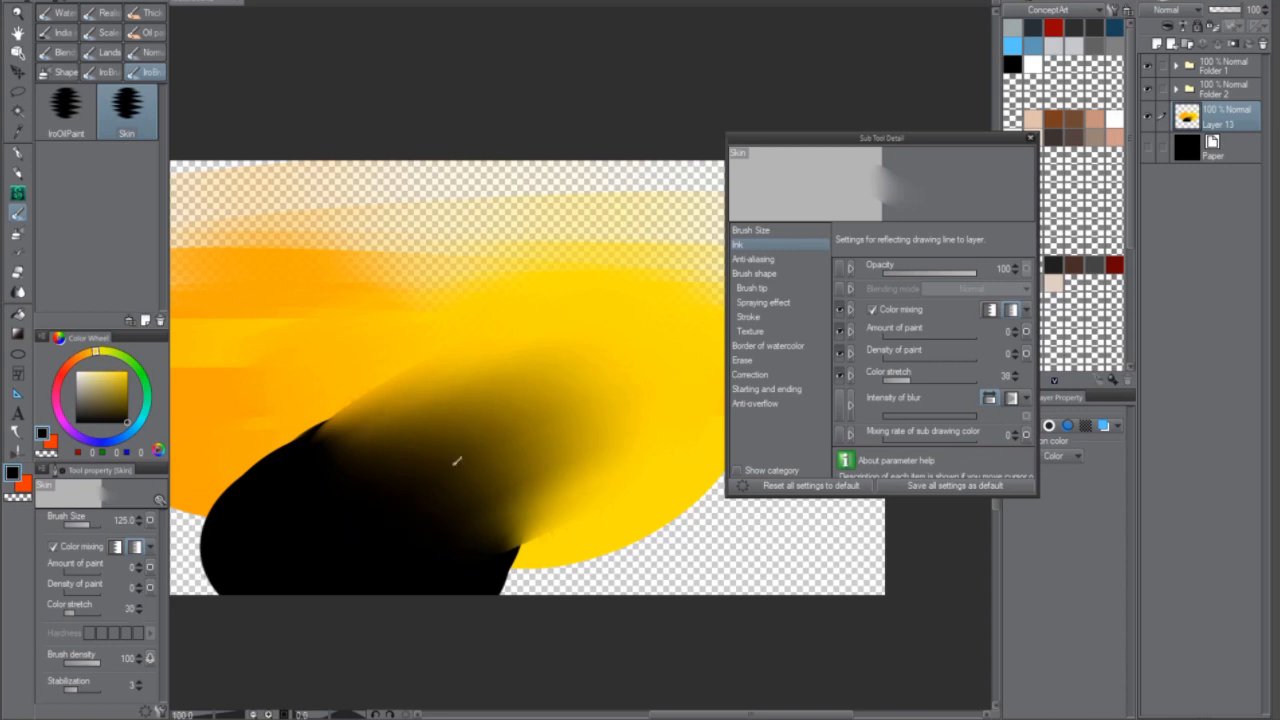
pyautogui.scroll(2, 588, 460)
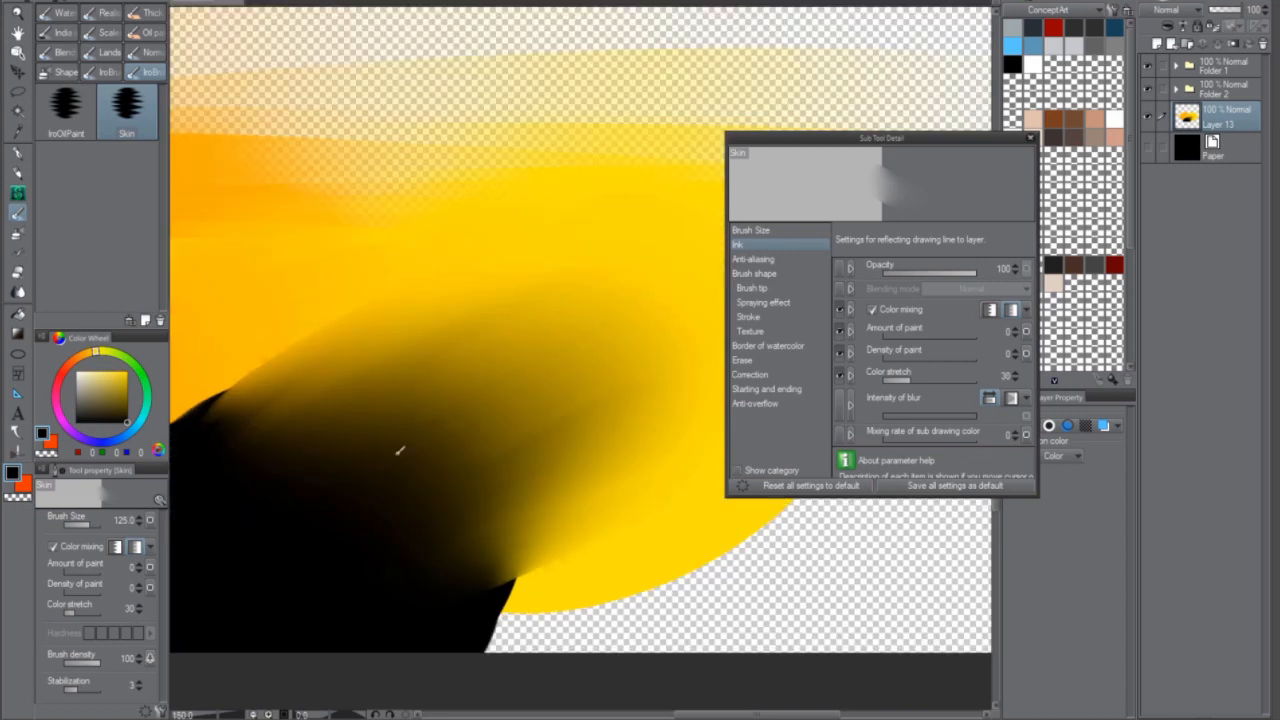
pyautogui.moveTo(665, 302)
pyautogui.mouseDown()
pyautogui.moveTo(244, 552)
pyautogui.moveTo(546, 343)
pyautogui.moveTo(215, 576)
pyautogui.mouseUp()
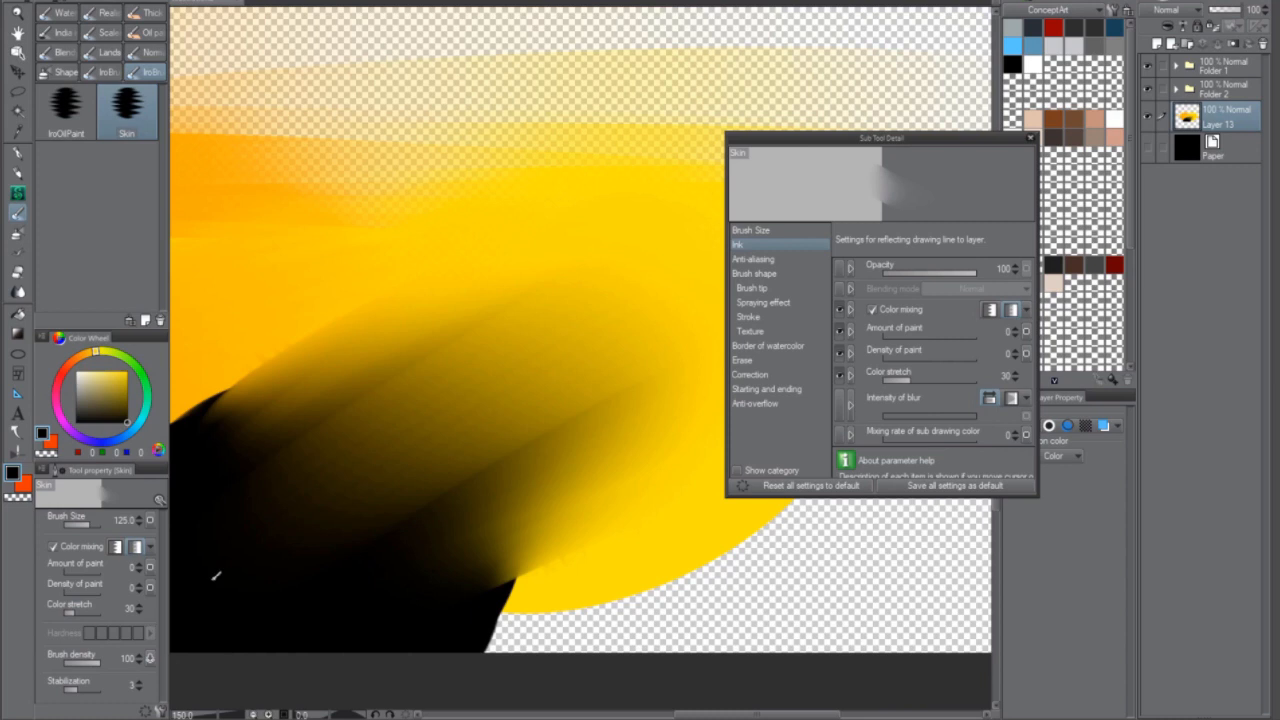
# Step: Reshape the Skin brush's pen-pressure curve for brush density and blend the black-to-yellow transition again
pyautogui.click(151, 657)
pyautogui.moveTo(221, 591); pyautogui.dragTo(253, 570)
pyautogui.moveTo(203, 685); pyautogui.dragTo(216, 697)
pyautogui.click(495, 504)
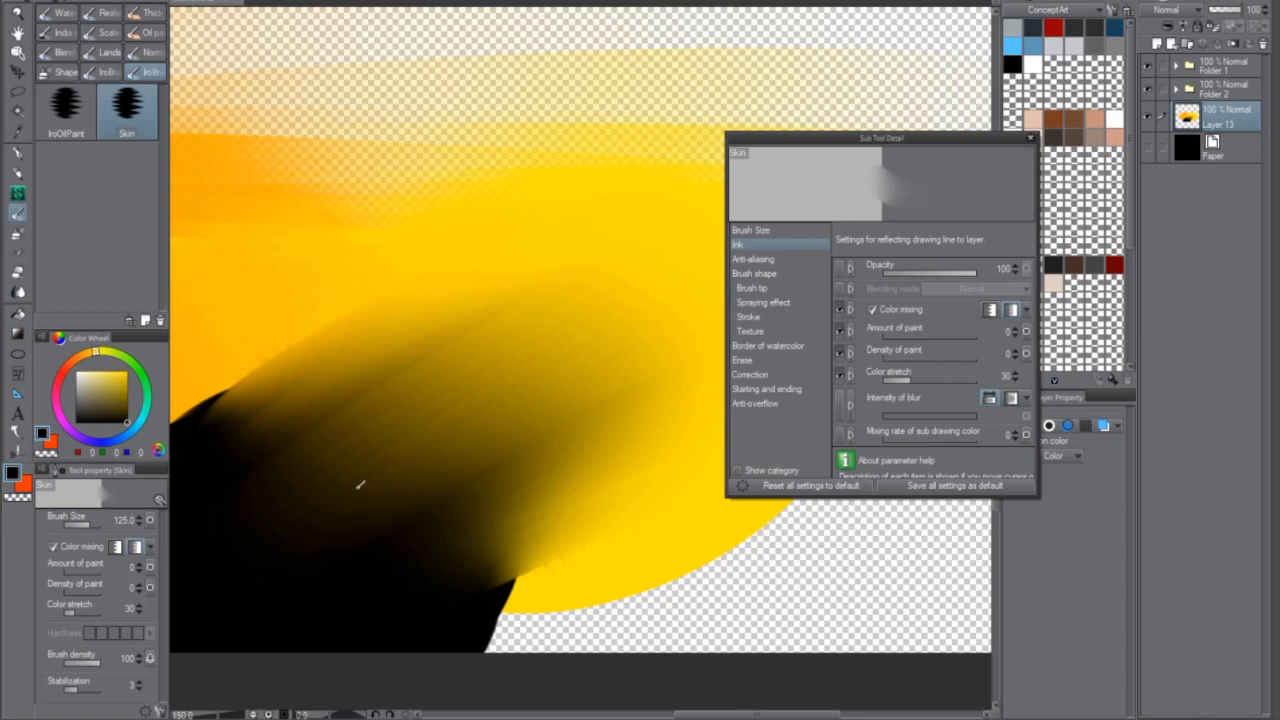
pyautogui.moveTo(476, 346); pyautogui.dragTo(367, 467)
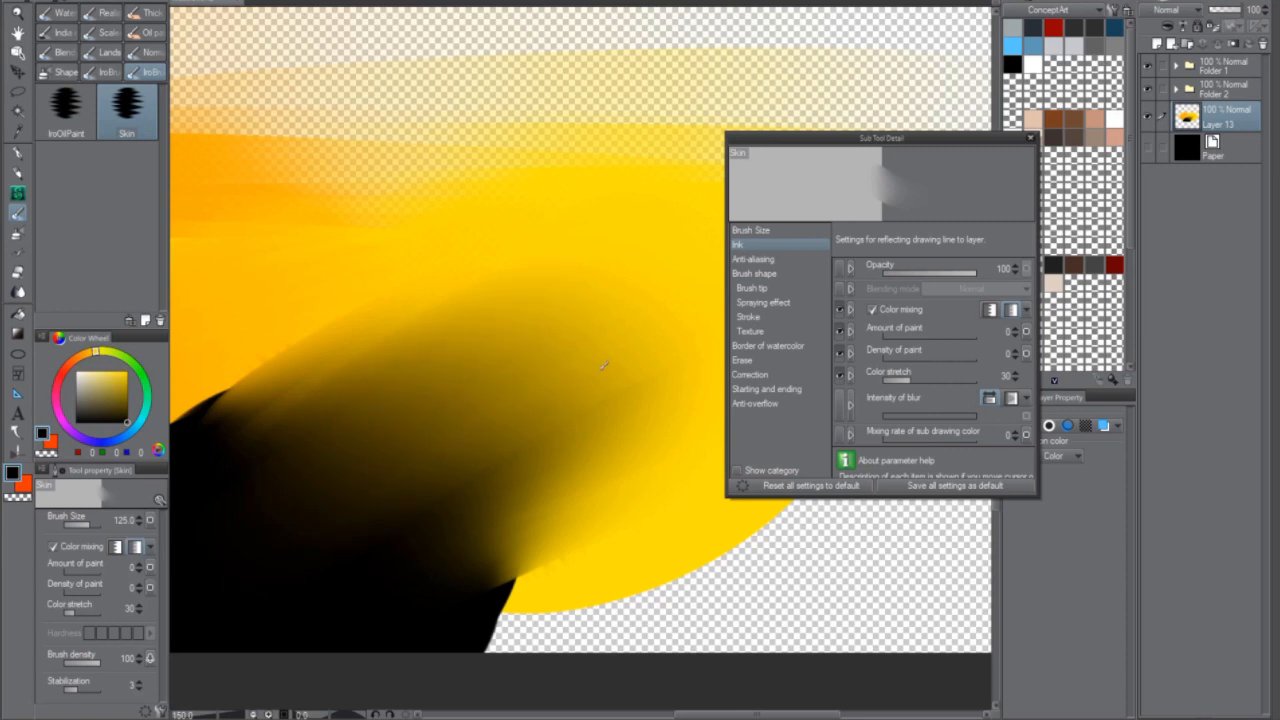
# Step: Set the Skin brush size to 40 and pull narrow dark smears from the black into the yellow
pyautogui.scroll(-3, 466, 371)
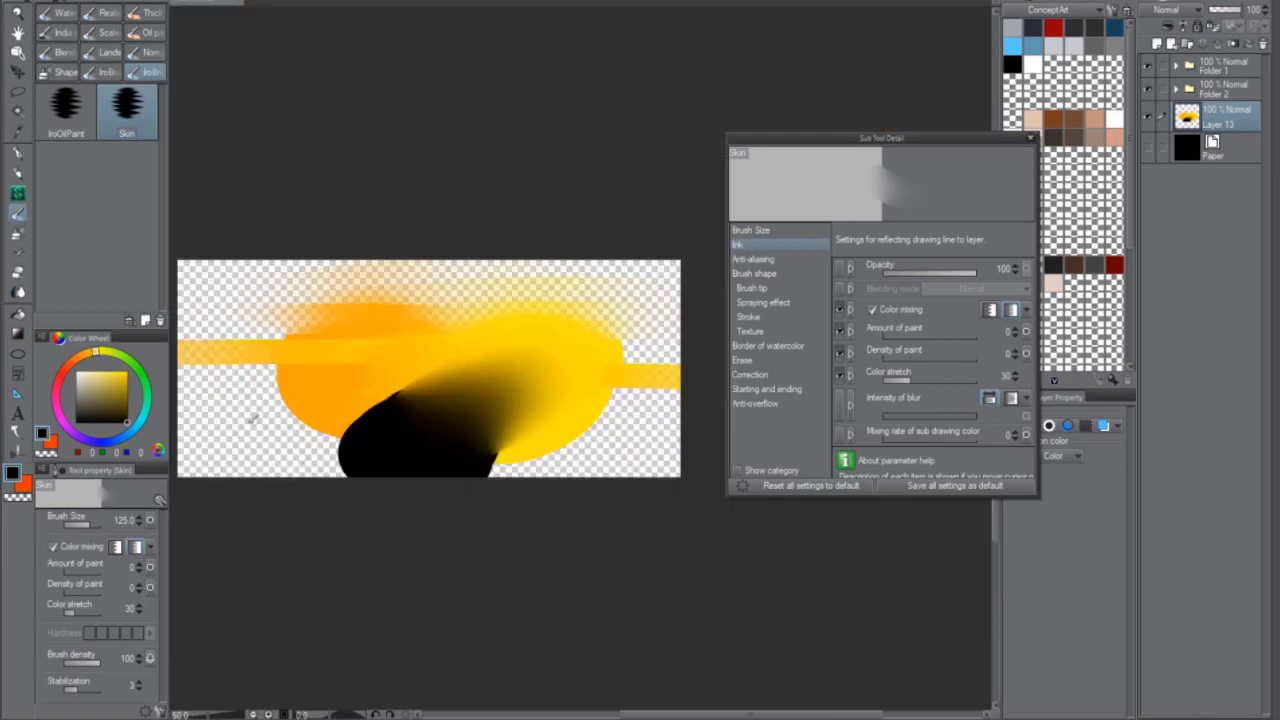
pyautogui.scroll(2, 186, 388)
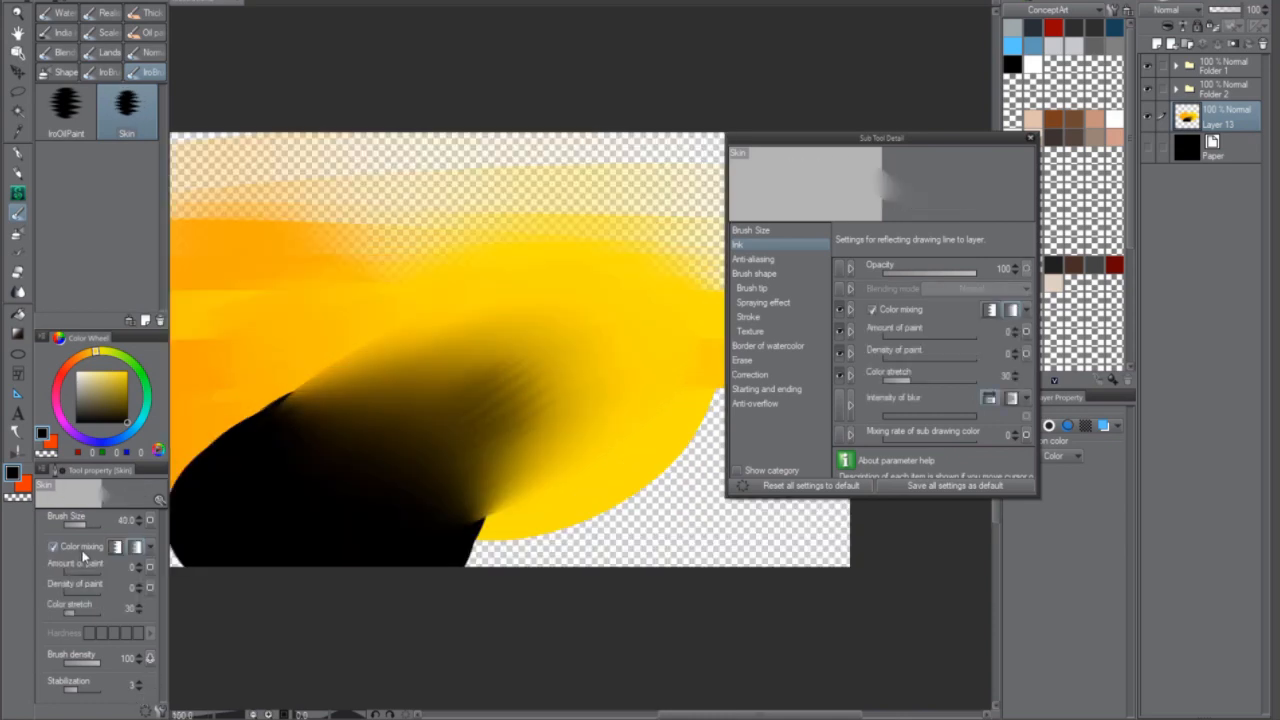
pyautogui.moveTo(430, 438)
pyautogui.mouseDown()
pyautogui.moveTo(532, 378)
pyautogui.moveTo(485, 425)
pyautogui.moveTo(562, 352)
pyautogui.moveTo(530, 435)
pyautogui.moveTo(553, 408)
pyautogui.moveTo(529, 435)
pyautogui.moveTo(567, 345)
pyautogui.moveTo(527, 373)
pyautogui.mouseUp()
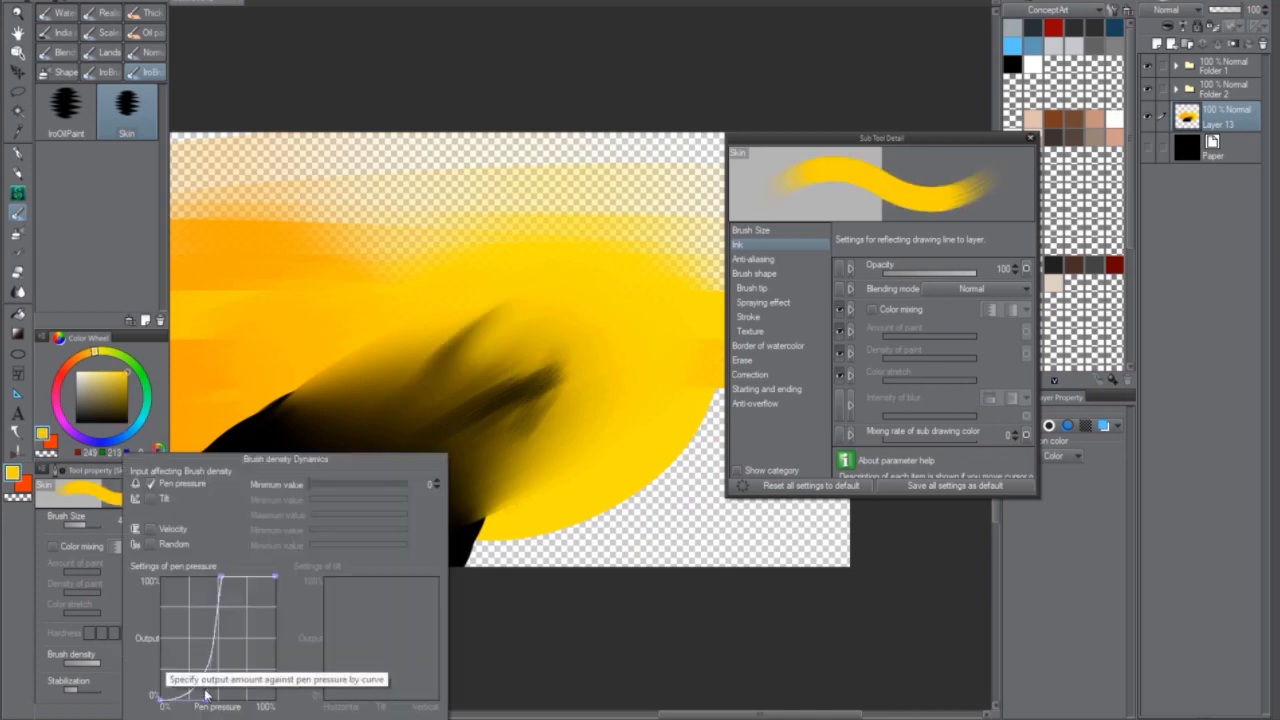
# Step: Steepen the brush density's pressure curve further and paint yellow strokes over the black with color mixing off
pyautogui.moveTo(206, 697); pyautogui.dragTo(216, 709)
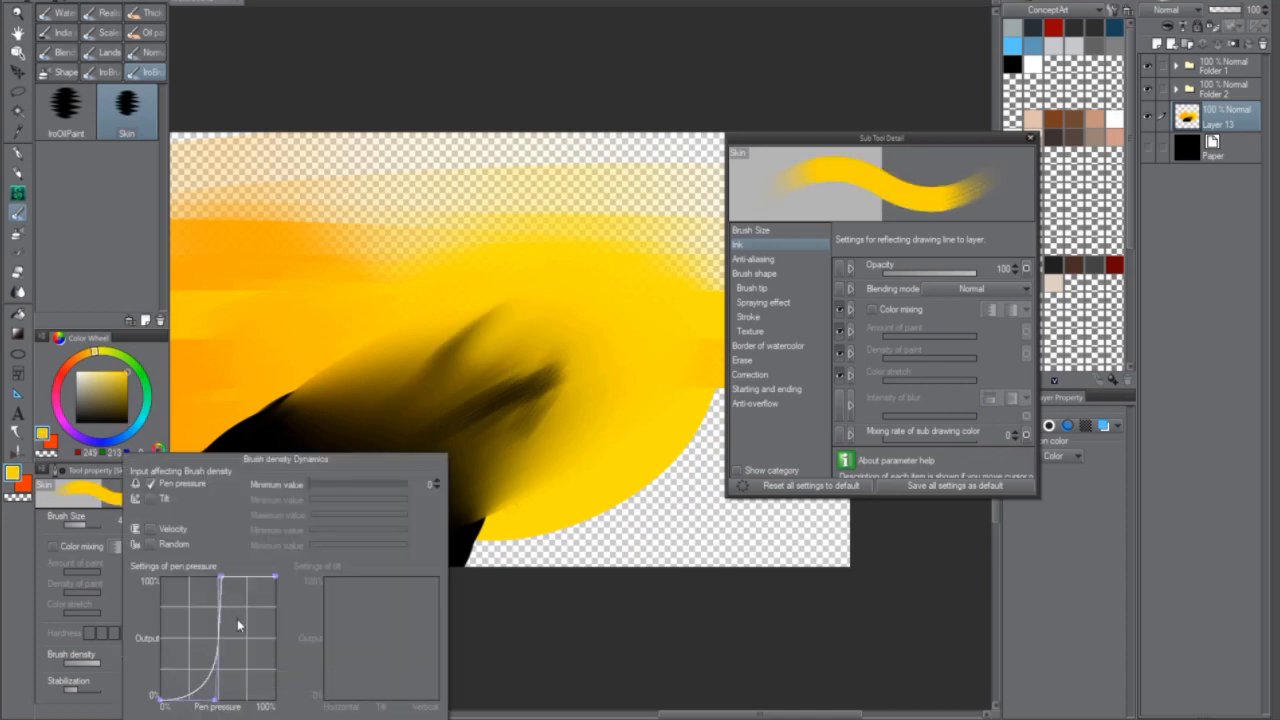
pyautogui.moveTo(221, 576); pyautogui.dragTo(236, 574)
pyautogui.click(502, 384)
pyautogui.moveTo(534, 379)
pyautogui.mouseDown()
pyautogui.moveTo(437, 484)
pyautogui.moveTo(409, 529)
pyautogui.moveTo(450, 488)
pyautogui.moveTo(423, 533)
pyautogui.mouseUp()
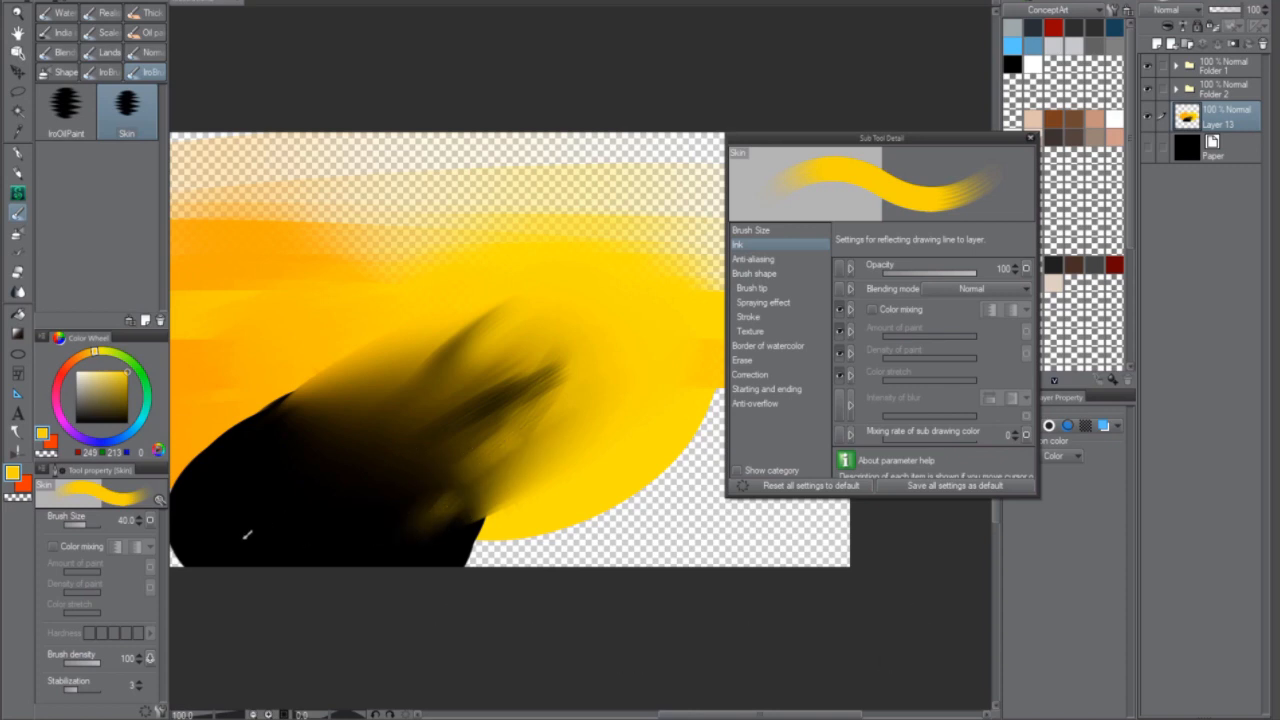
# Step: Switch to the IroOilPaint brush and toggle its color mixing repeatedly, leaving it off
pyautogui.click(66, 108)
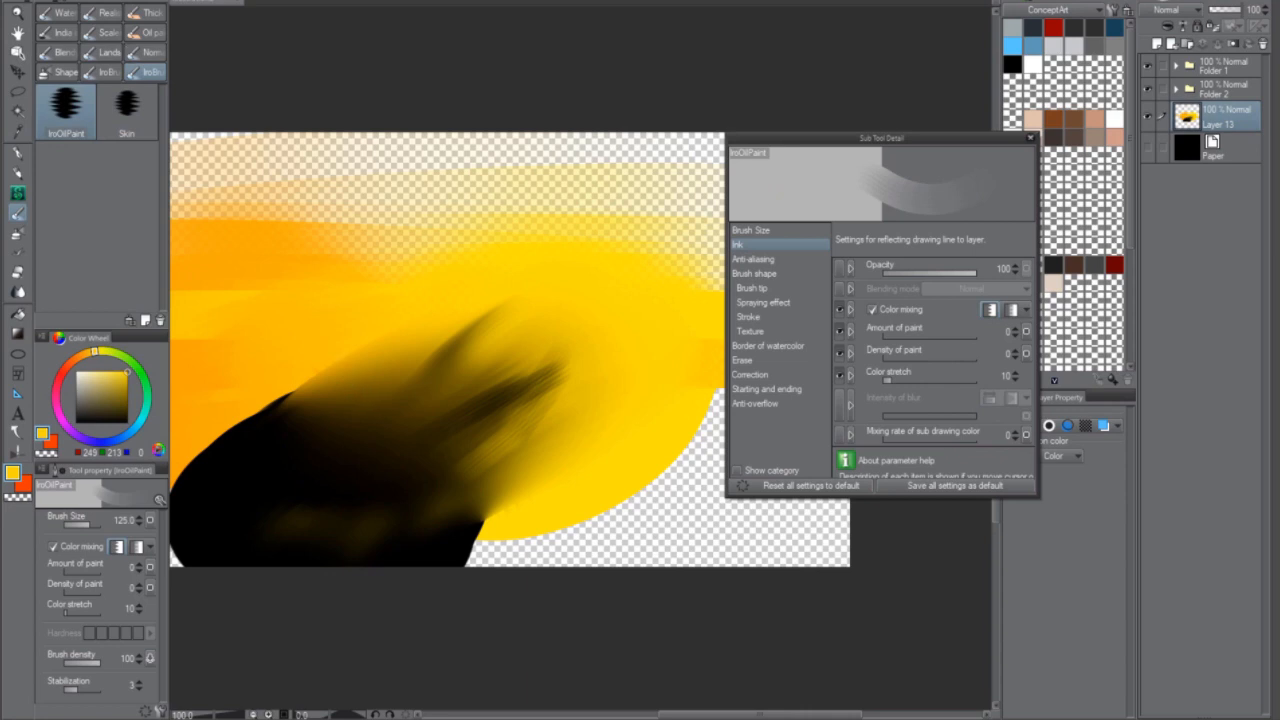
pyautogui.click(880, 312)
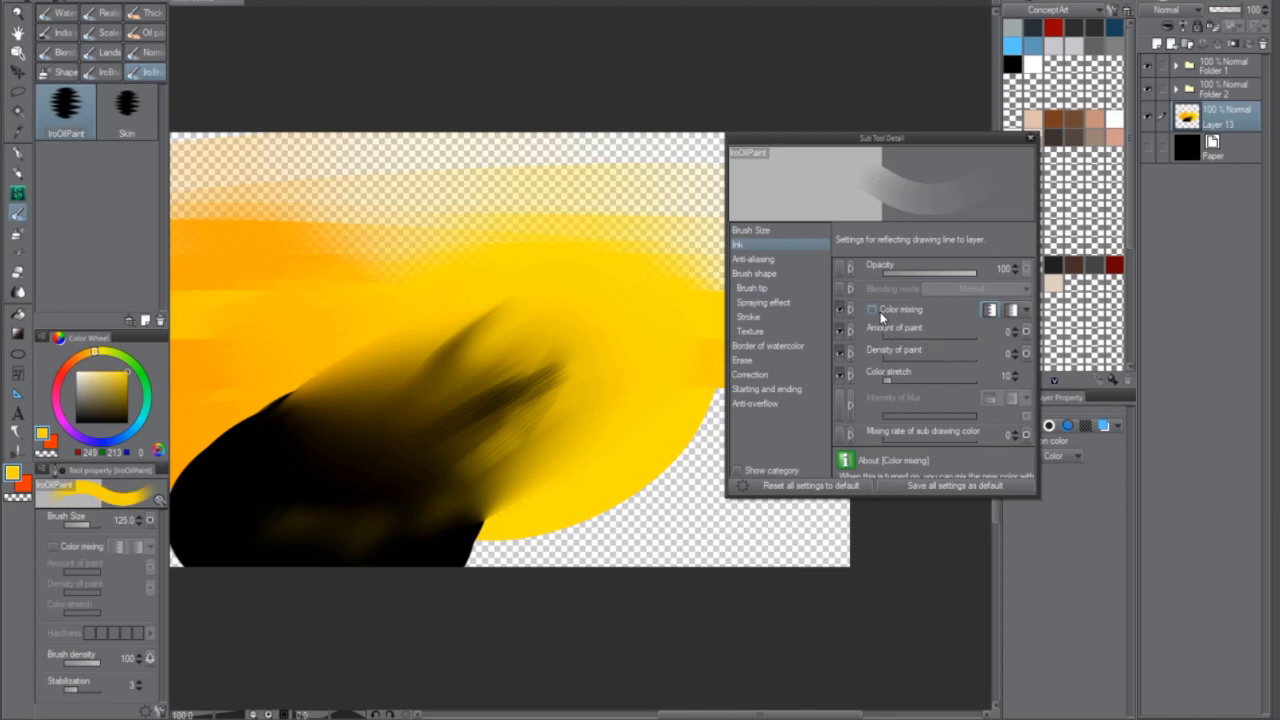
pyautogui.click(880, 311)
pyautogui.click(876, 310)
pyautogui.click(874, 310)
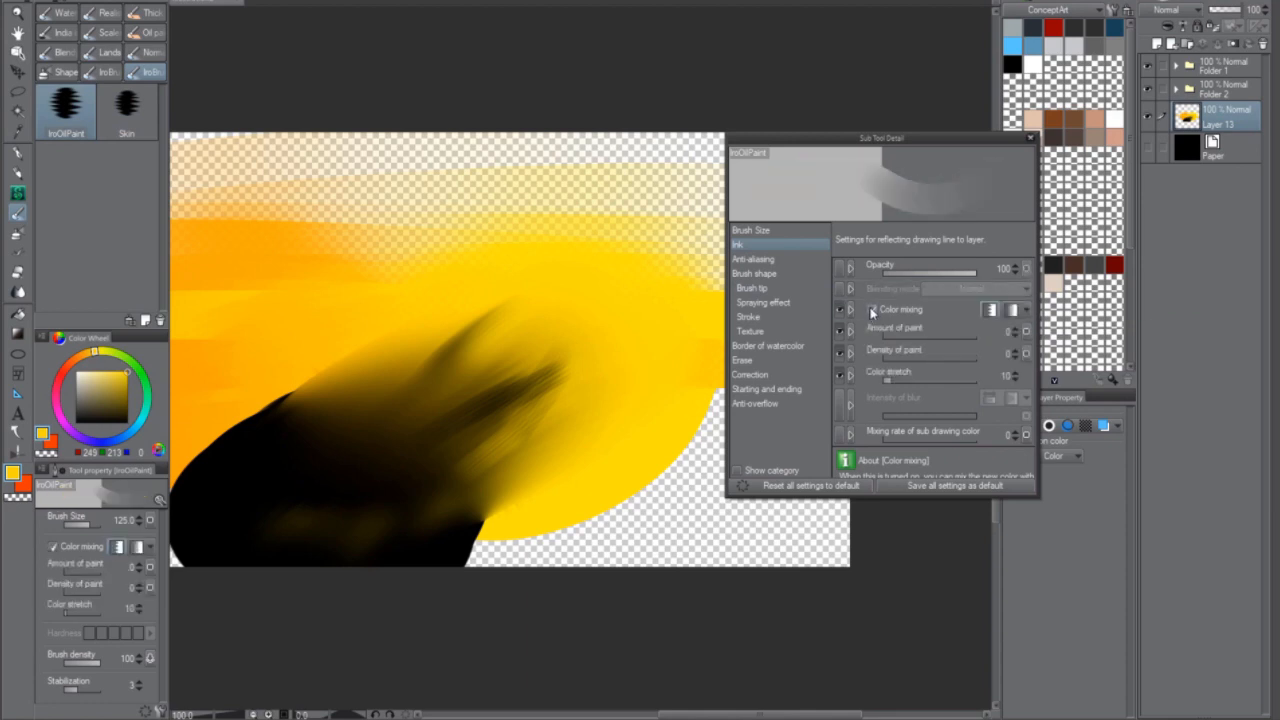
pyautogui.click(873, 309)
# Step: Open the shortcut settings for Options and examine the shortcuts for Toggle color mixing and ON/OFF of Watercolor border
pyautogui.click(48, 0)
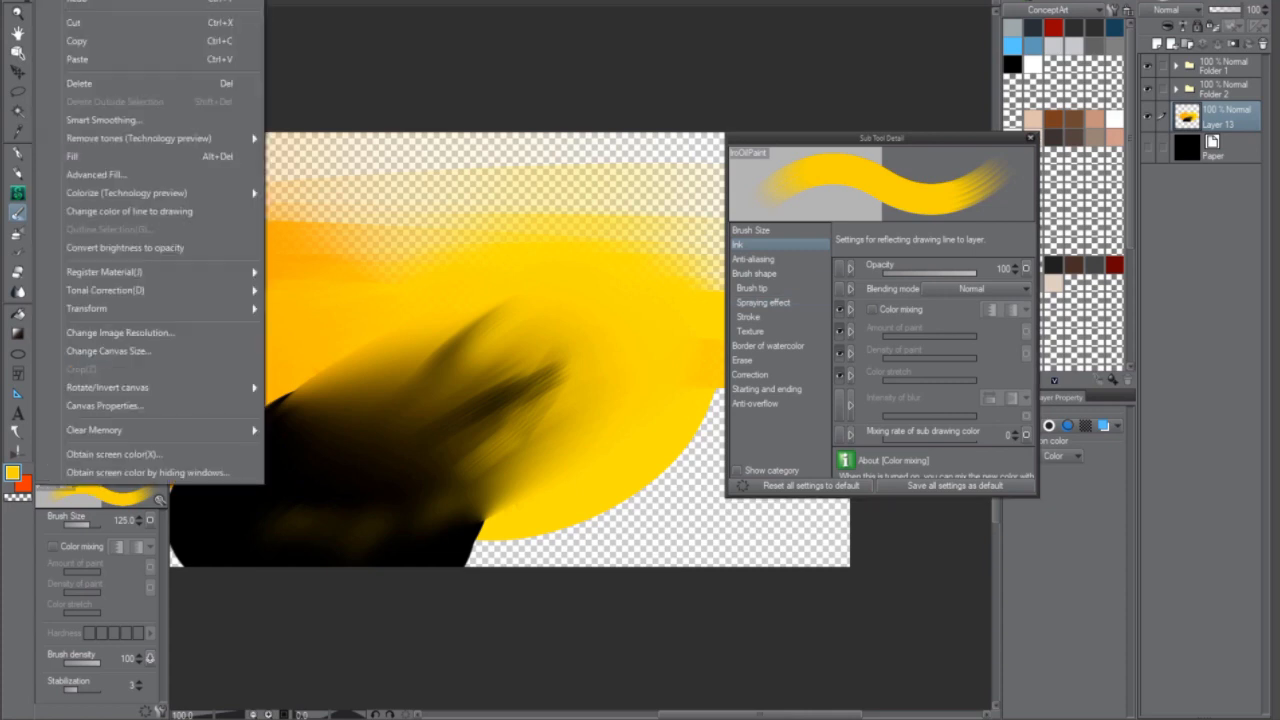
pyautogui.moveTo(20, 0)
pyautogui.click(72, 321)
pyautogui.click(345, 168)
pyautogui.click(342, 216)
pyautogui.scroll(-3, 357, 296)
pyautogui.click(362, 303)
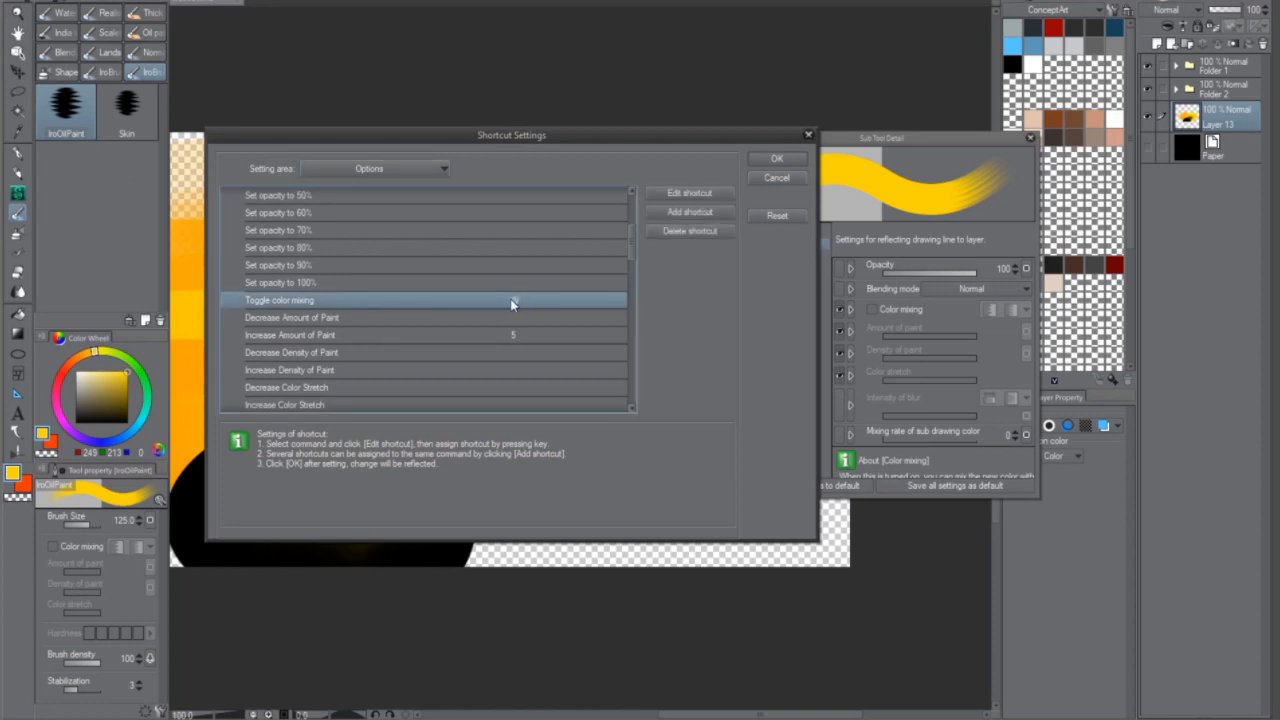
pyautogui.scroll(-2, 624, 255)
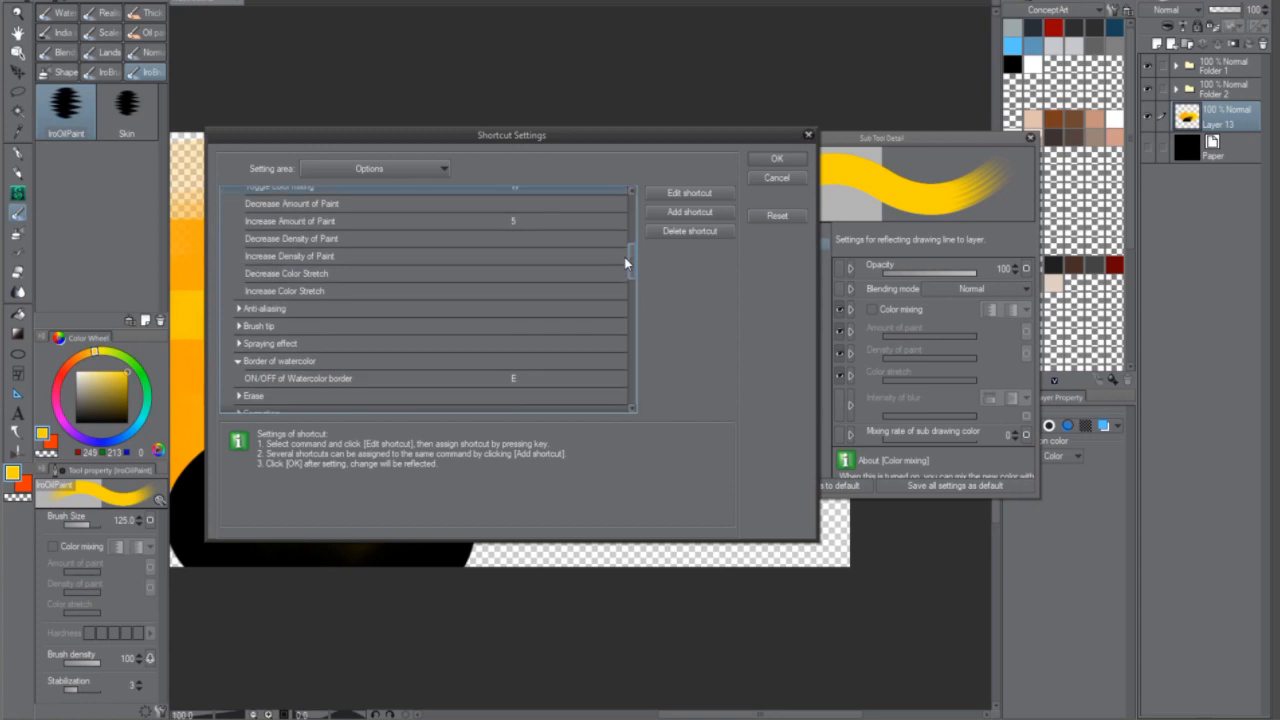
pyautogui.click(449, 368)
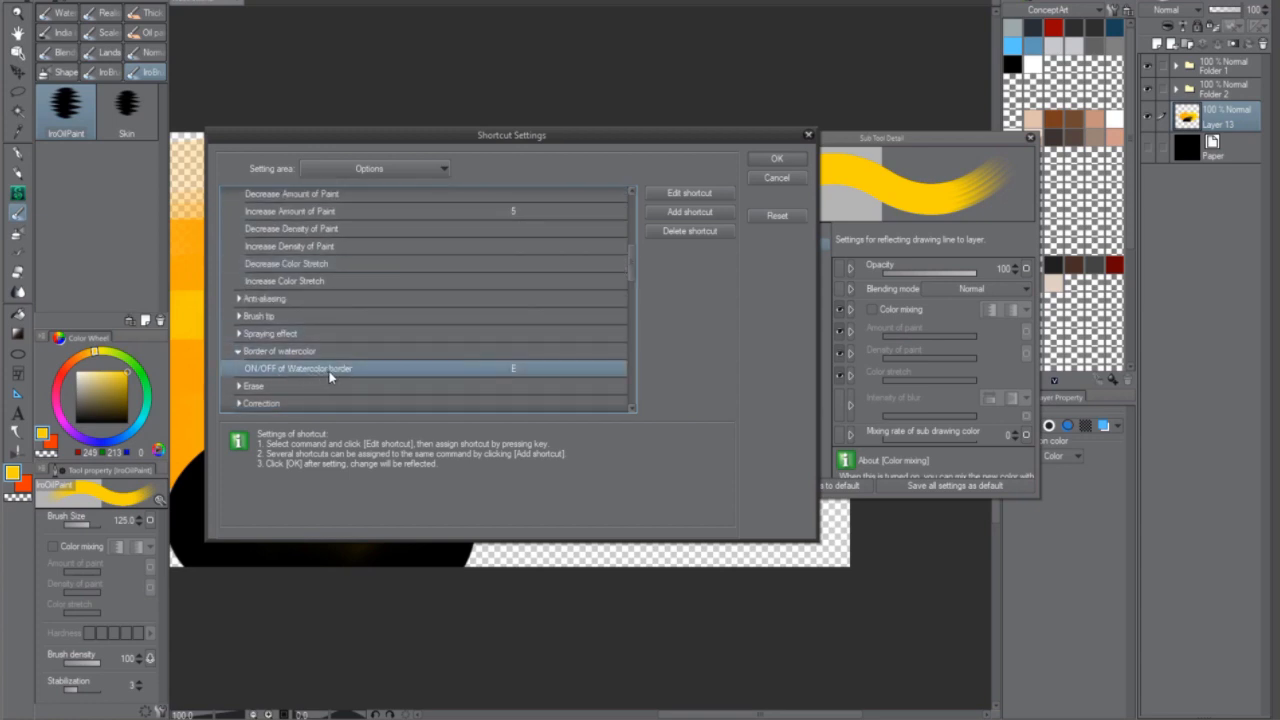
pyautogui.moveTo(633, 262); pyautogui.dragTo(633, 266)
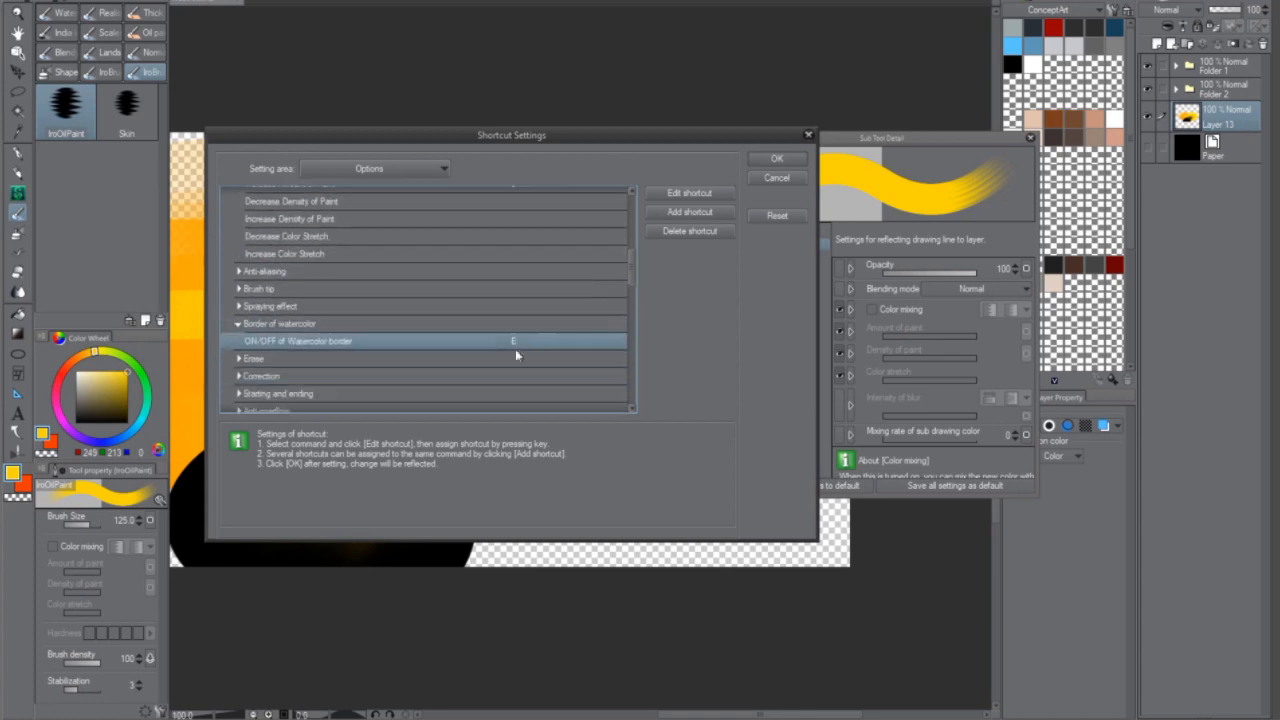
pyautogui.moveTo(633, 266); pyautogui.dragTo(633, 270)
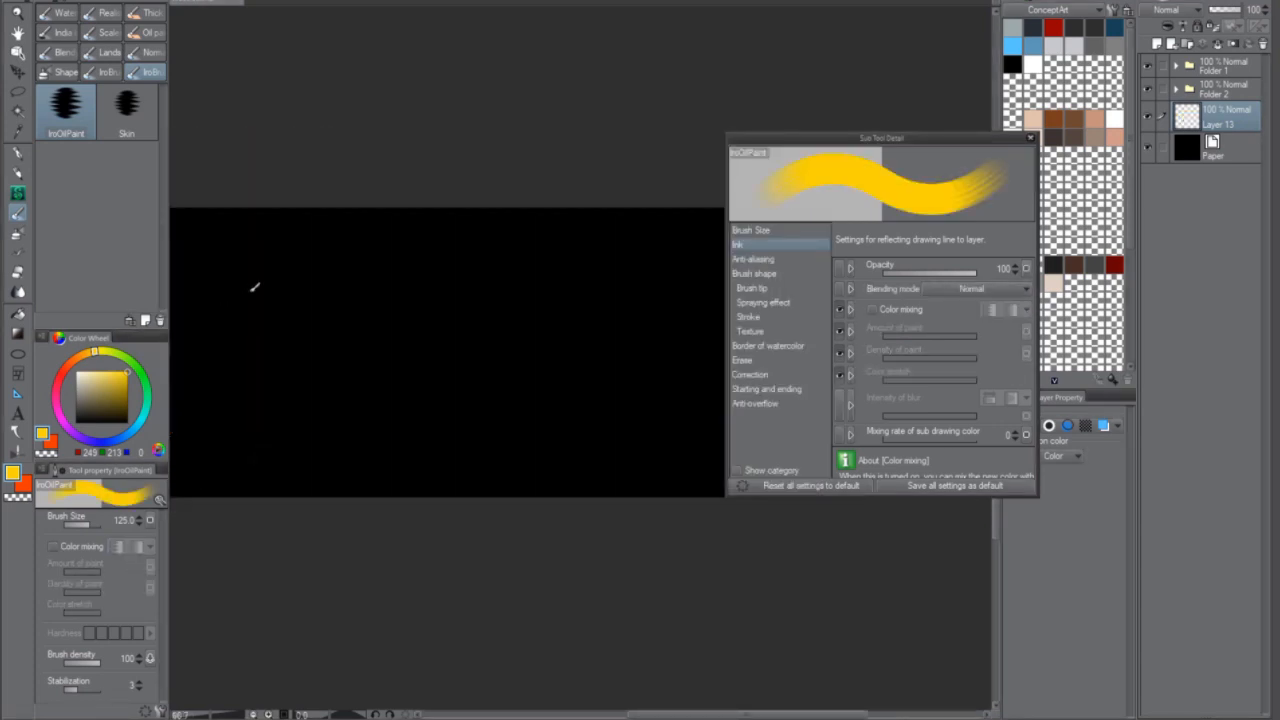
# Step: Paint yellow strokes on the black canvas, toggling color mixing to blend them into the black, and move the brush detail window aside
pyautogui.moveTo(254, 287)
pyautogui.mouseDown()
pyautogui.moveTo(270, 361)
pyautogui.moveTo(562, 236)
pyautogui.mouseUp()
pyautogui.moveTo(320, 375)
pyautogui.mouseDown()
pyautogui.moveTo(430, 310)
pyautogui.moveTo(543, 286)
pyautogui.moveTo(394, 406)
pyautogui.moveTo(570, 290)
pyautogui.mouseUp()
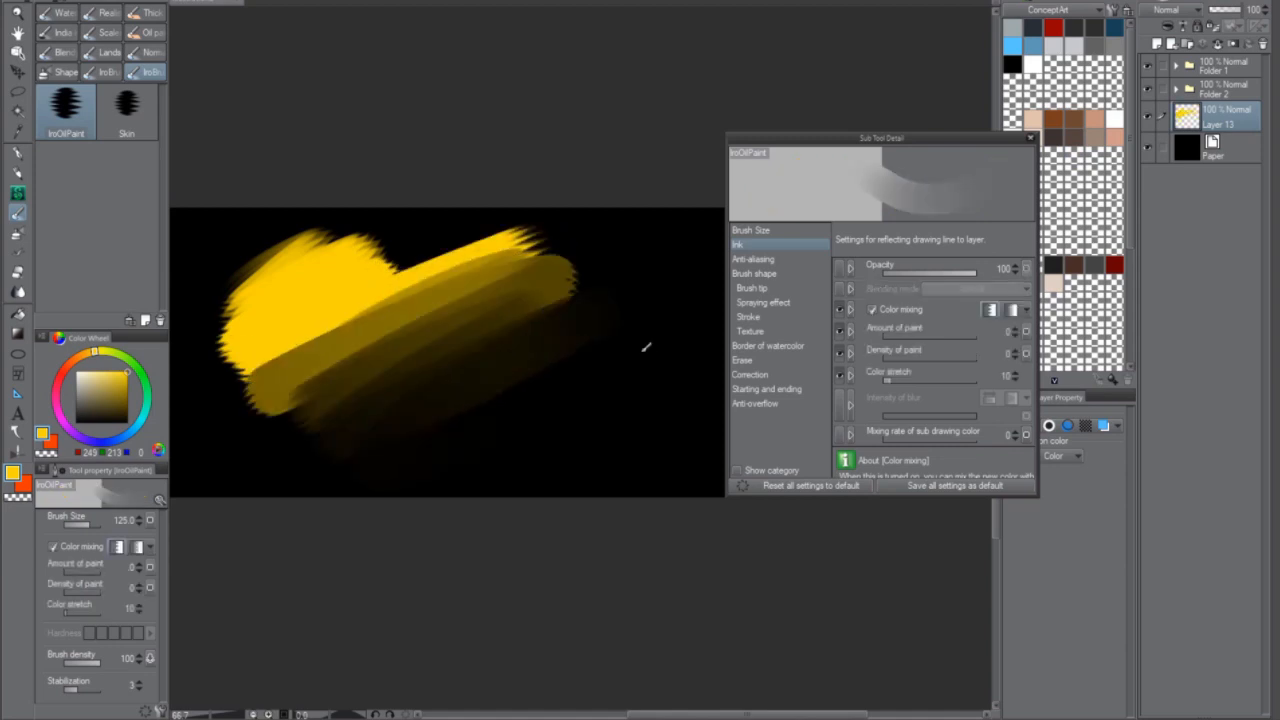
pyautogui.moveTo(425, 432)
pyautogui.mouseDown()
pyautogui.moveTo(490, 365)
pyautogui.moveTo(586, 305)
pyautogui.mouseUp()
pyautogui.moveTo(533, 366)
pyautogui.mouseDown()
pyautogui.moveTo(660, 303)
pyautogui.moveTo(563, 438)
pyautogui.mouseUp()
pyautogui.press('c')
pyautogui.moveTo(590, 340)
pyautogui.mouseDown()
pyautogui.moveTo(569, 399)
pyautogui.moveTo(523, 431)
pyautogui.moveTo(617, 398)
pyautogui.moveTo(618, 439)
pyautogui.moveTo(582, 453)
pyautogui.moveTo(654, 405)
pyautogui.moveTo(628, 410)
pyautogui.moveTo(638, 363)
pyautogui.moveTo(621, 384)
pyautogui.moveTo(648, 436)
pyautogui.mouseUp()
pyautogui.press('c')
pyautogui.moveTo(946, 281); pyautogui.dragTo(1002, 292)
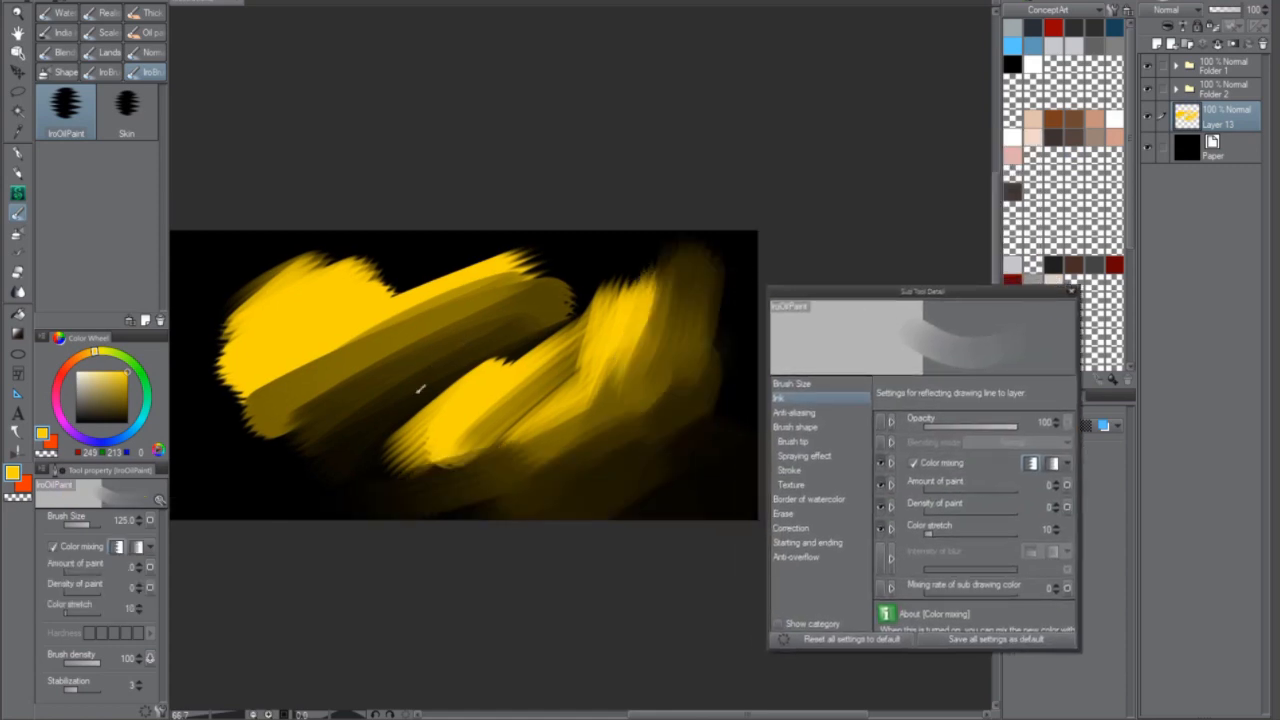
# Step: Smear the yellow paint across the canvas with IroOilPaint, display the brush's Border of watercolor settings and add more blending strokes
pyautogui.moveTo(393, 448)
pyautogui.mouseDown()
pyautogui.moveTo(426, 417)
pyautogui.moveTo(398, 436)
pyautogui.mouseUp()
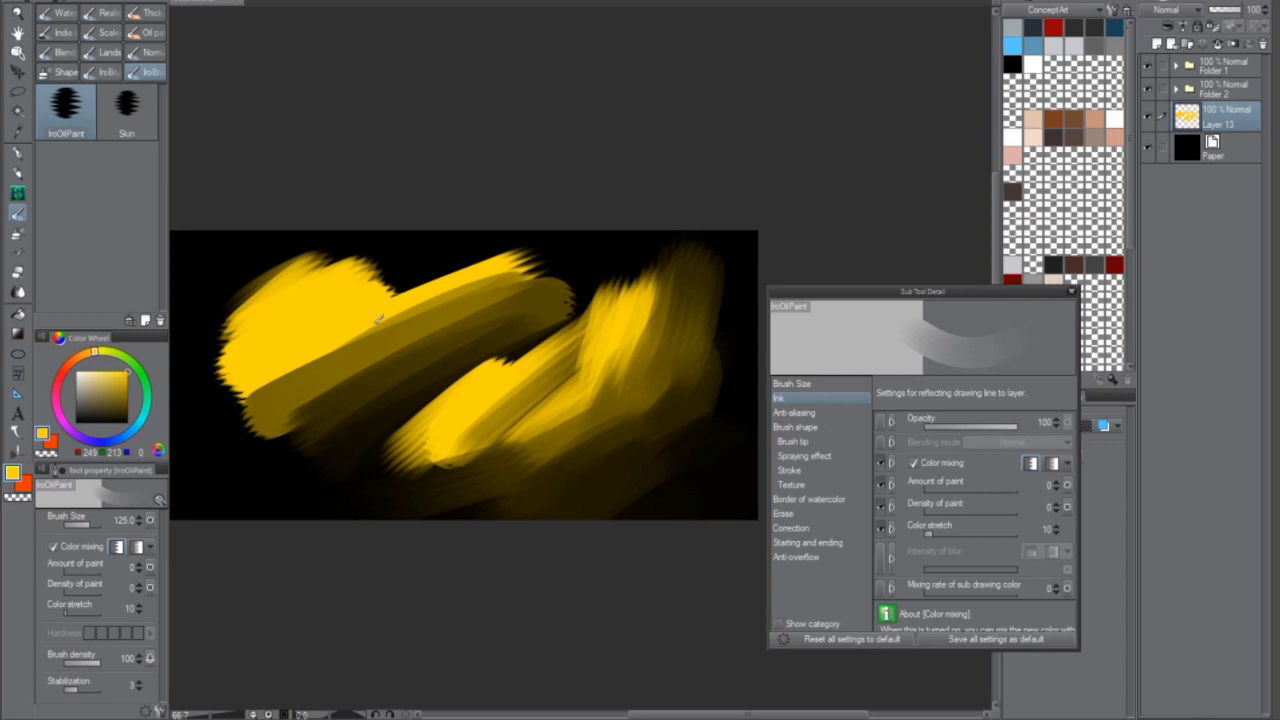
pyautogui.moveTo(236, 437)
pyautogui.mouseDown()
pyautogui.moveTo(355, 322)
pyautogui.moveTo(425, 290)
pyautogui.moveTo(698, 250)
pyautogui.mouseUp()
pyautogui.moveTo(541, 306)
pyautogui.mouseDown()
pyautogui.moveTo(541, 387)
pyautogui.moveTo(320, 432)
pyautogui.moveTo(463, 398)
pyautogui.moveTo(535, 399)
pyautogui.moveTo(648, 314)
pyautogui.moveTo(716, 282)
pyautogui.mouseUp()
pyautogui.click(808, 499)
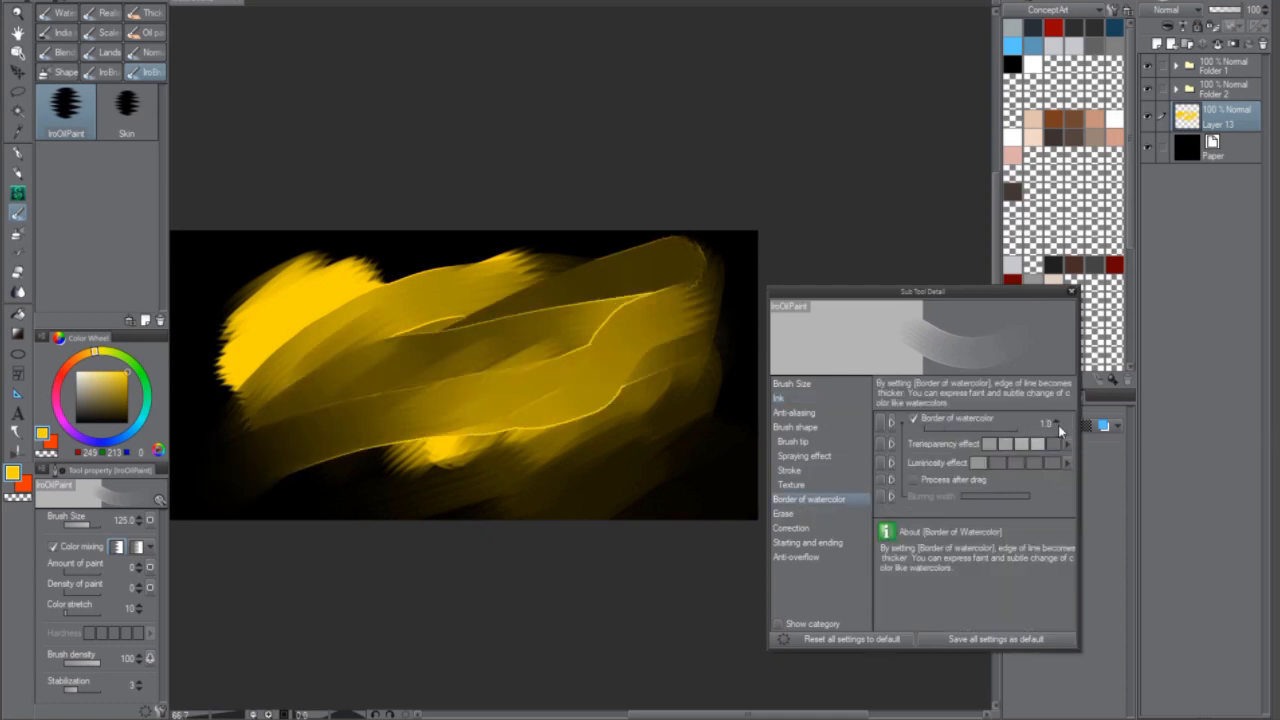
pyautogui.moveTo(378, 484)
pyautogui.mouseDown()
pyautogui.moveTo(590, 416)
pyautogui.moveTo(631, 415)
pyautogui.mouseUp()
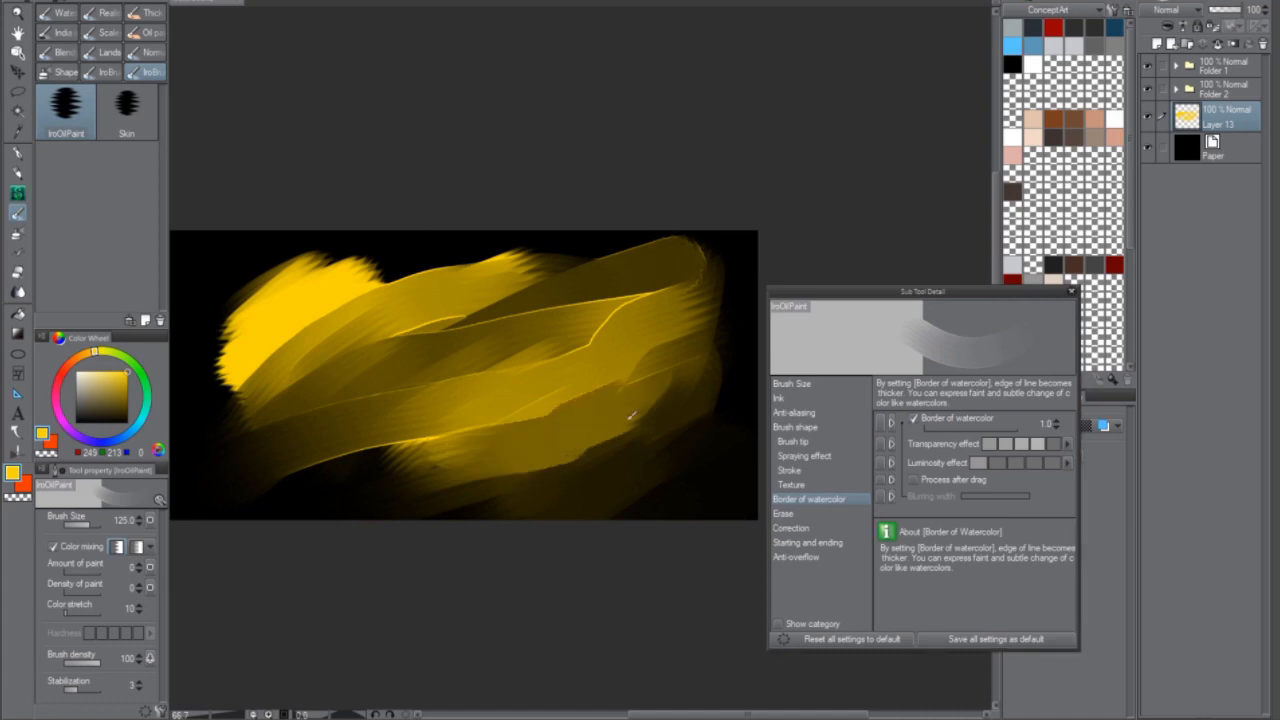
pyautogui.moveTo(578, 465); pyautogui.dragTo(651, 417)
pyautogui.moveTo(570, 462)
pyautogui.mouseDown()
pyautogui.moveTo(661, 419)
pyautogui.moveTo(547, 472)
pyautogui.moveTo(626, 442)
pyautogui.moveTo(551, 468)
pyautogui.moveTo(604, 431)
pyautogui.moveTo(593, 440)
pyautogui.moveTo(627, 456)
pyautogui.mouseUp()
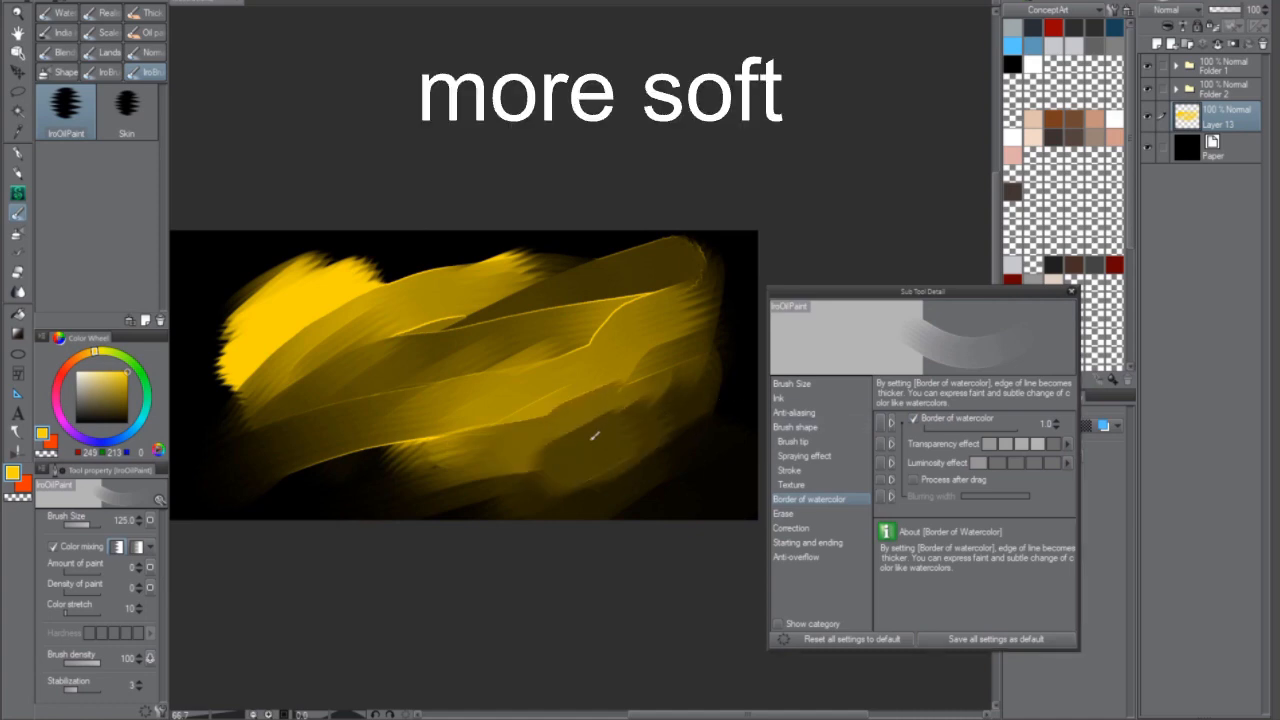
# Step: Set the watercolor border's Transparency effect to the third level and test it with a stroke over the dark area
pyautogui.scroll(1, 598, 468)
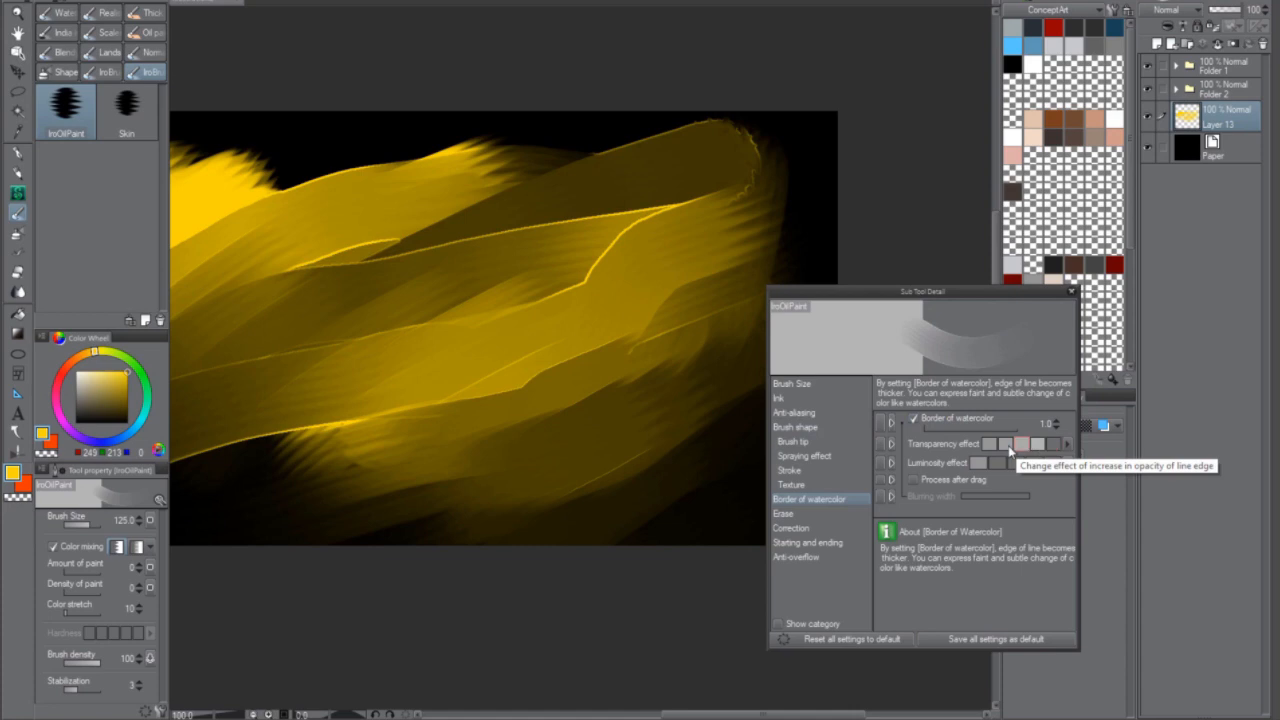
pyautogui.click(993, 444)
pyautogui.click(1006, 444)
pyautogui.moveTo(657, 449)
pyautogui.mouseDown()
pyautogui.moveTo(709, 366)
pyautogui.moveTo(697, 404)
pyautogui.mouseUp()
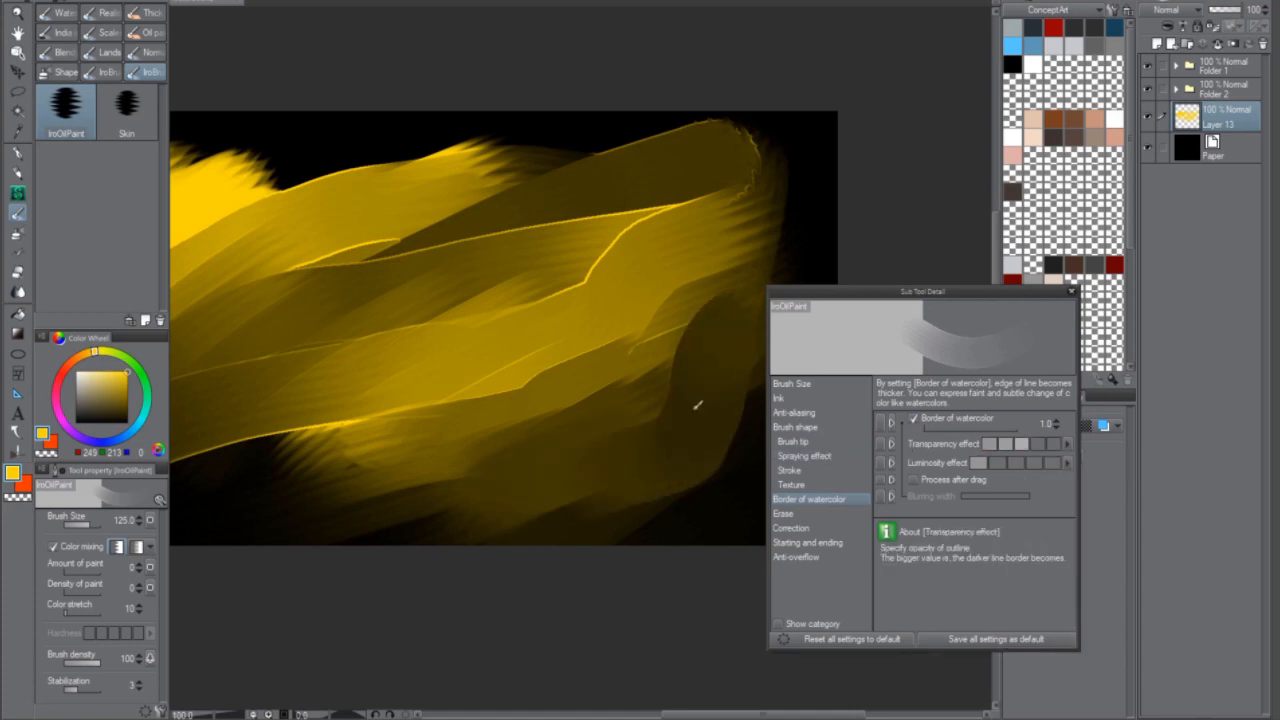
# Step: Set the watercolor border's Luminosity effect to the third level, test it with a stroke, and enable Process after drag with a higher blurring width
pyautogui.click(1012, 461)
pyautogui.moveTo(474, 450)
pyautogui.mouseDown()
pyautogui.moveTo(603, 429)
pyautogui.moveTo(739, 370)
pyautogui.moveTo(583, 466)
pyautogui.moveTo(732, 430)
pyautogui.mouseUp()
pyautogui.click(933, 479)
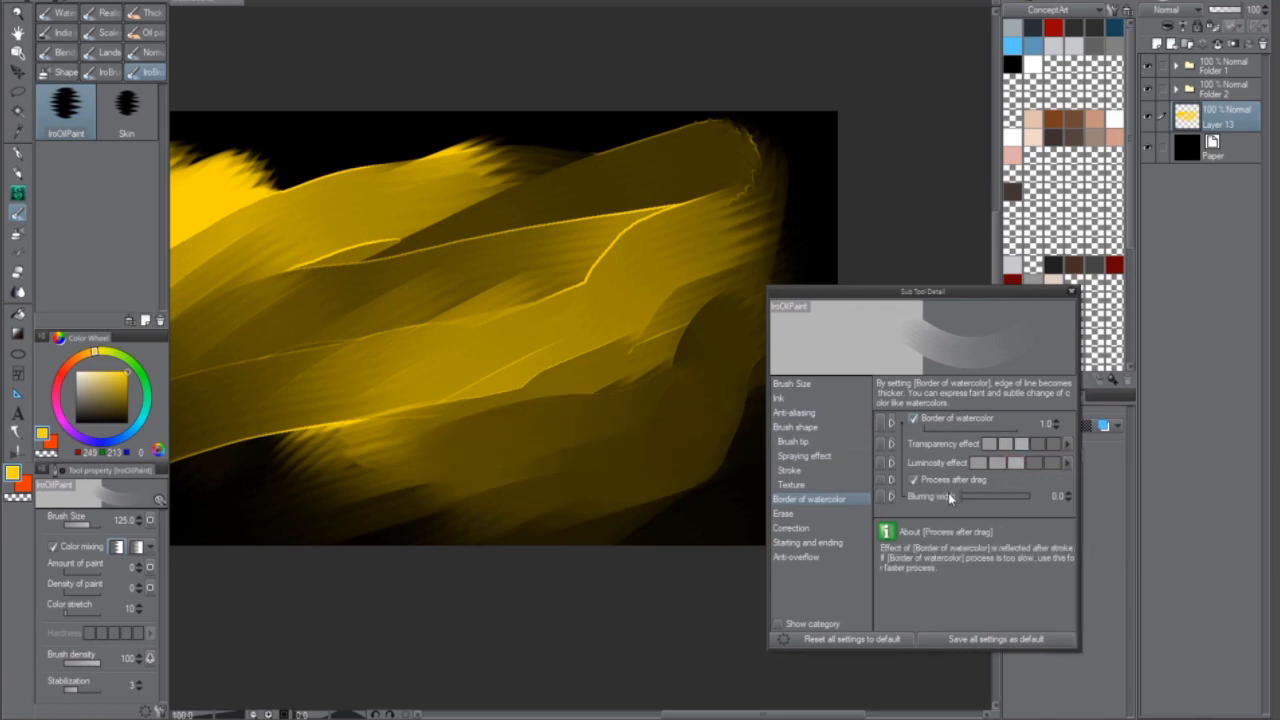
pyautogui.click(1067, 493)
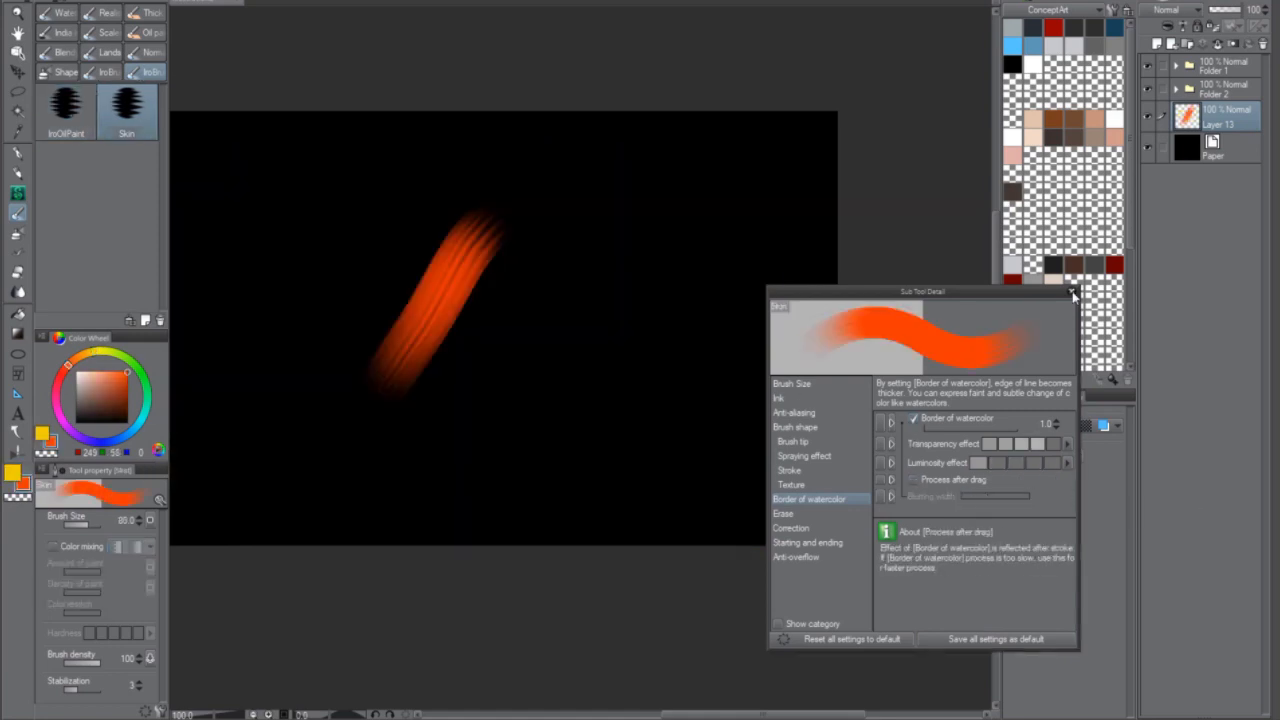
# Step: Close the brush details, undo the orange stroke, and try another Skin brush stroke on the black canvas before undoing it
pyautogui.click(1071, 291)
pyautogui.hotkey('ctrl', 'z')
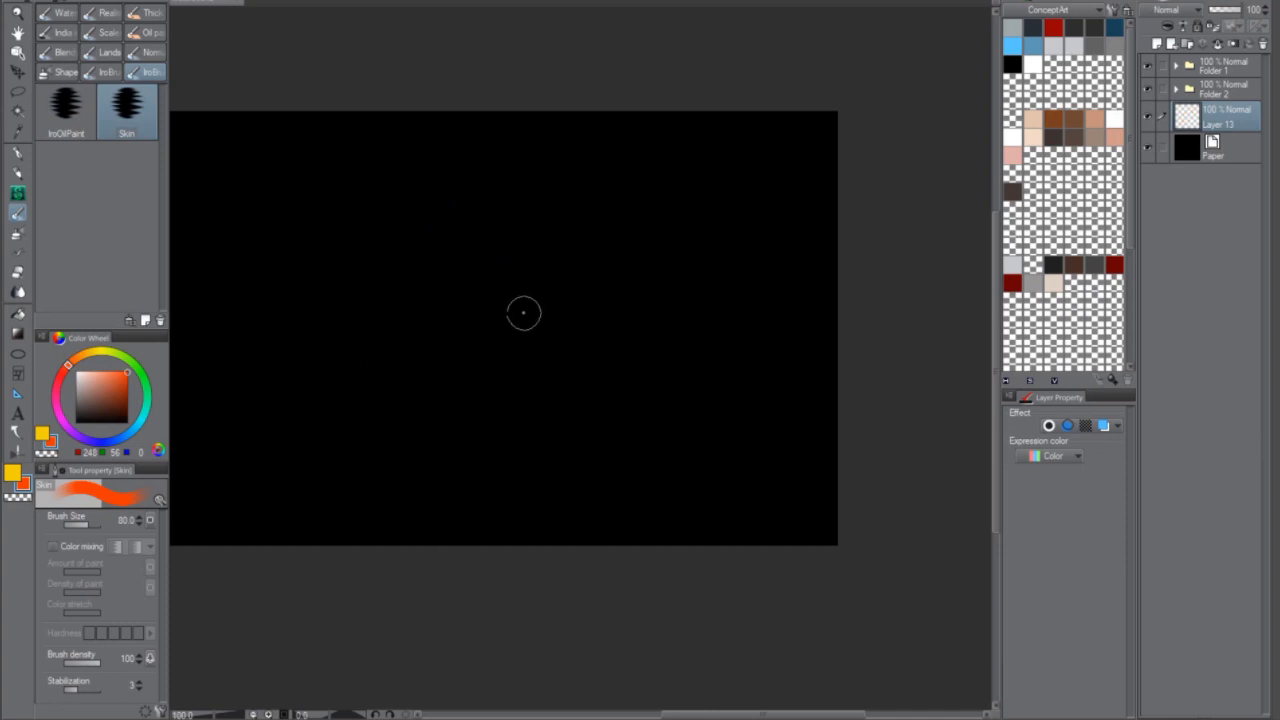
pyautogui.moveTo(373, 392); pyautogui.dragTo(718, 274)
pyautogui.hotkey('ctrl', 'z')
# Step: Duplicate the Skin brush as a sub tool named Mix and paint overlapping blobs of orange, yellow, magenta, blue and green
pyautogui.click(145, 321)
pyautogui.write('Mix')
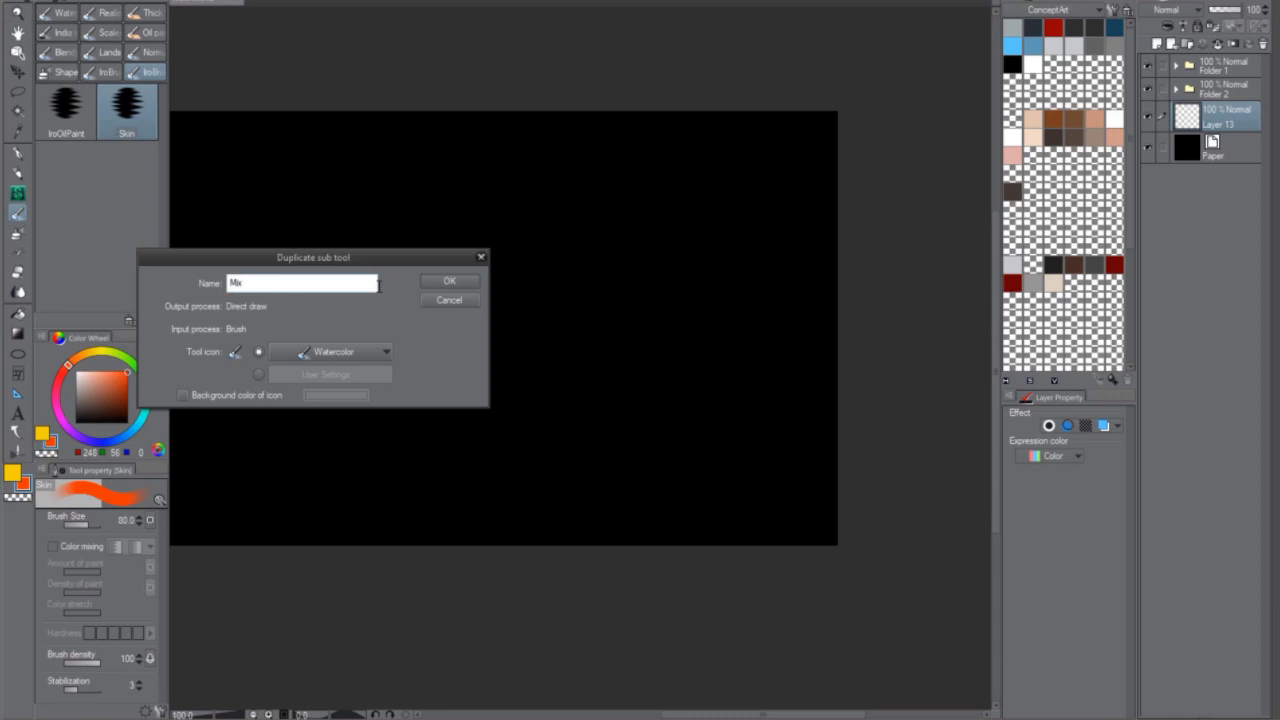
pyautogui.press('Return')
pyautogui.click(333, 233)
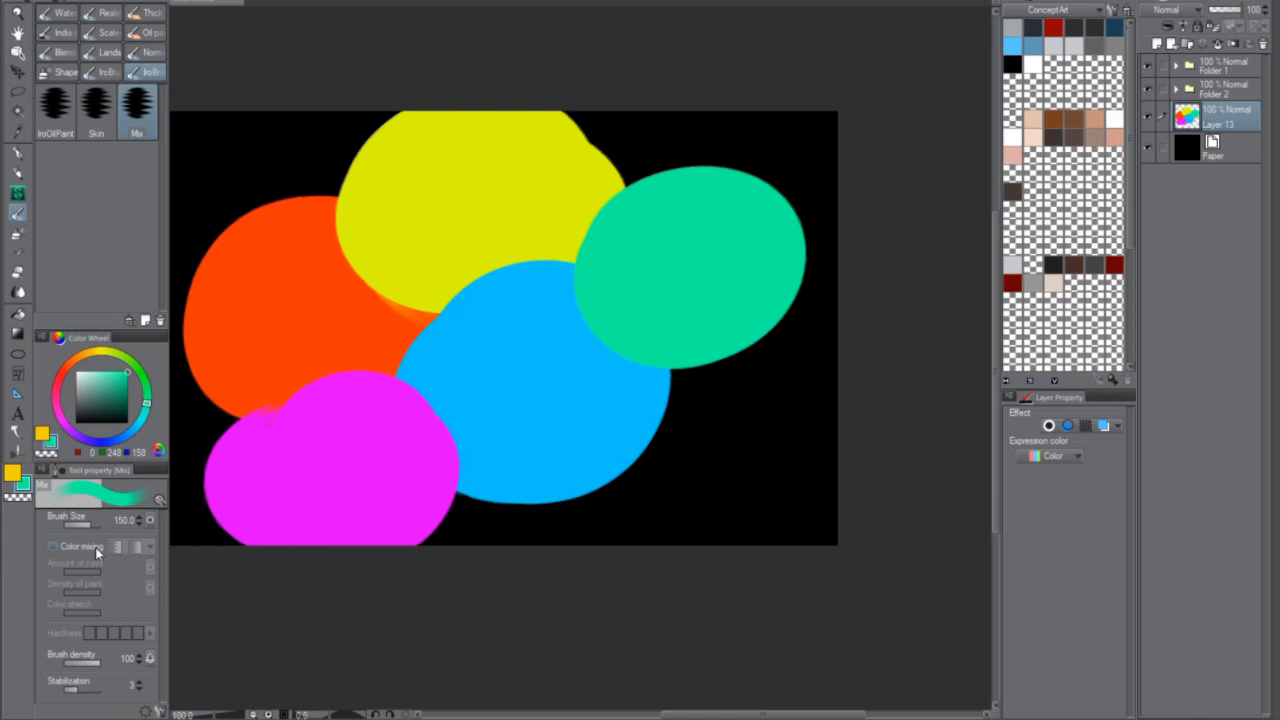
# Step: Enable color mixing on the Mix brush with the second mixing mode, set color stretch to 100, and try a smear between orange and yellow
pyautogui.click(96, 549)
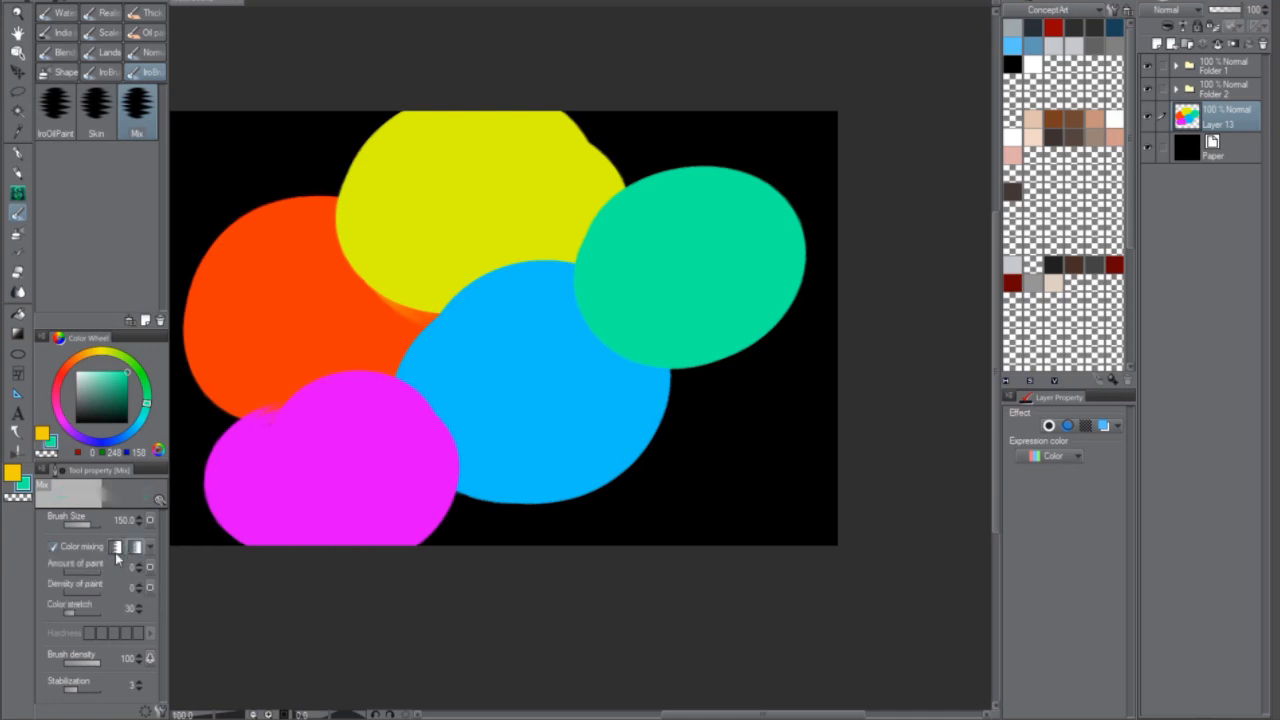
pyautogui.moveTo(71, 612); pyautogui.dragTo(146, 606)
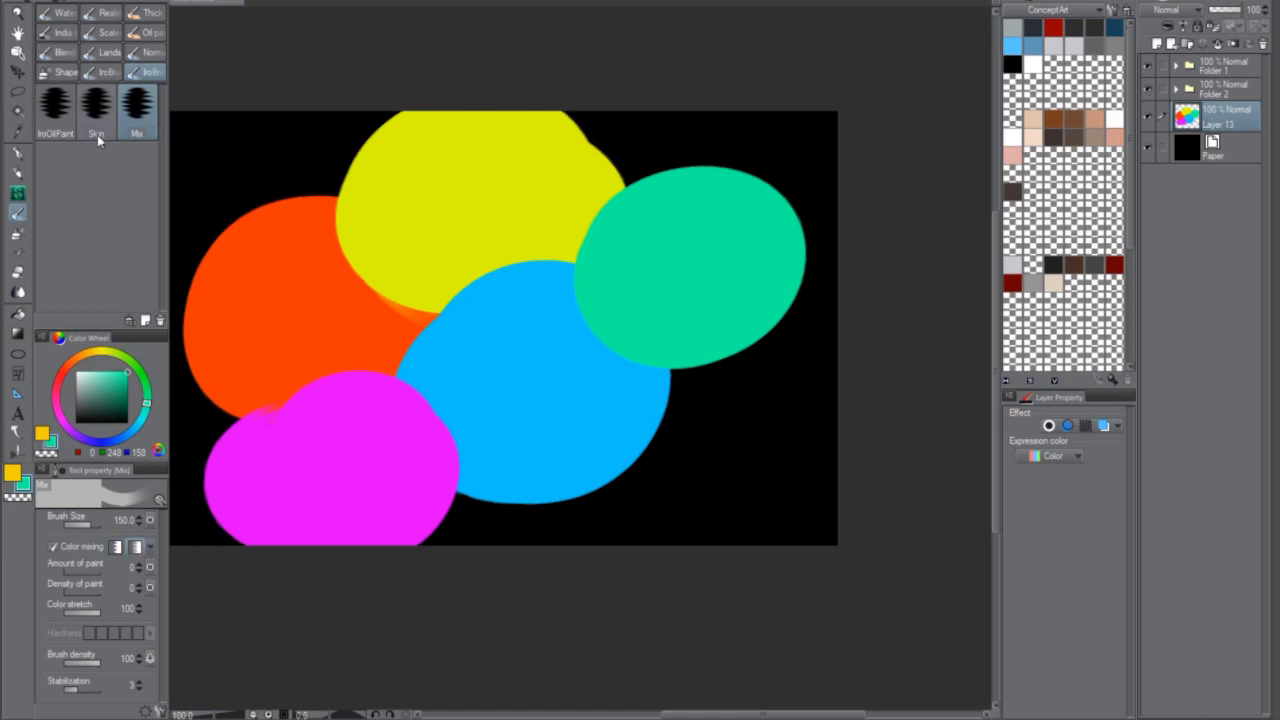
pyautogui.moveTo(378, 300)
pyautogui.mouseDown()
pyautogui.moveTo(403, 277)
pyautogui.moveTo(446, 270)
pyautogui.mouseUp()
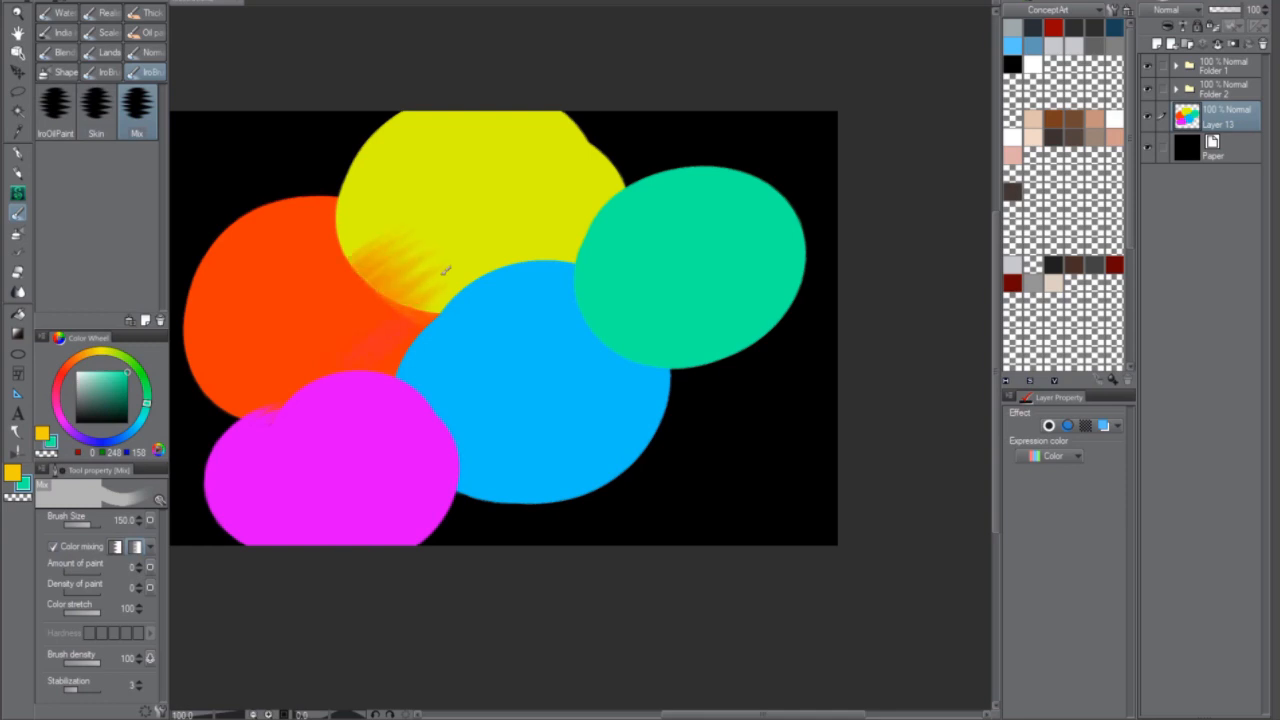
pyautogui.hotkey('ctrl', 'z')
pyautogui.hotkey('ctrl', 'z')
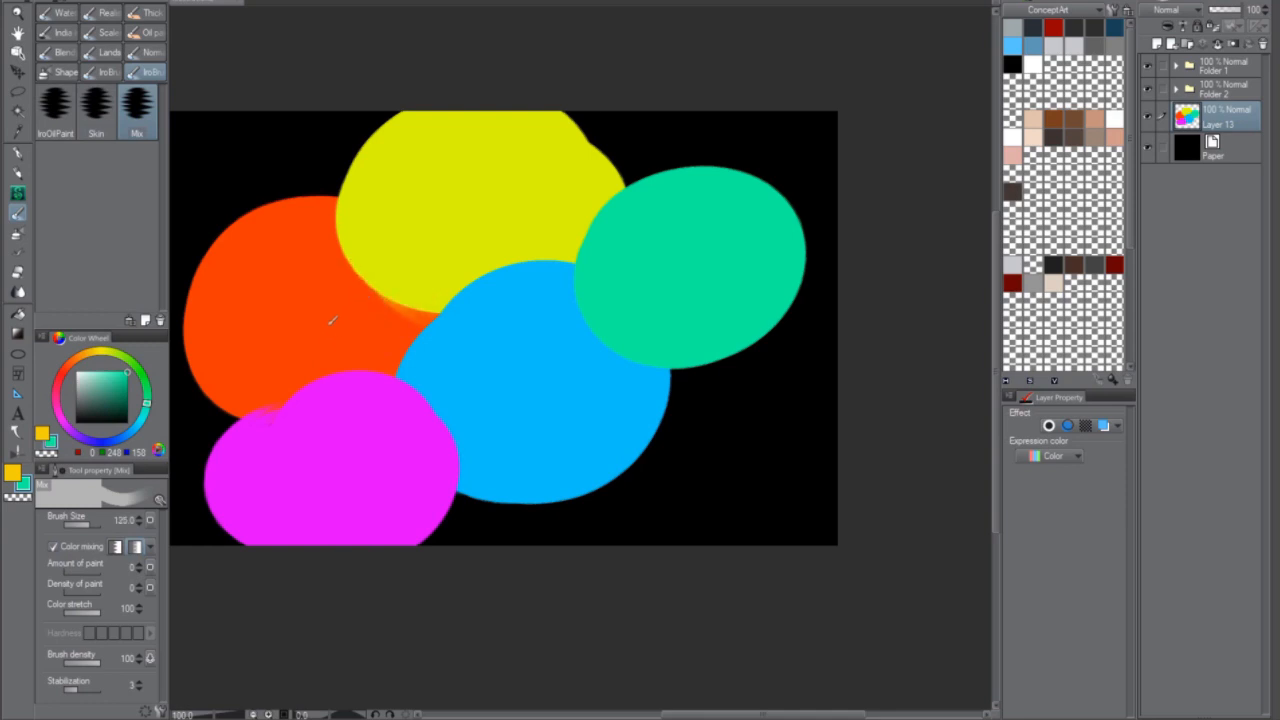
# Step: Reduce the Mix brush size to 70 and smear the edges of the colored blobs into one another
pyautogui.press('[')
pyautogui.moveTo(372, 288); pyautogui.dragTo(528, 290)
pyautogui.hotkey('ctrl', 'z')
pyautogui.moveTo(427, 314)
pyautogui.mouseDown()
pyautogui.moveTo(540, 230)
pyautogui.moveTo(516, 180)
pyautogui.moveTo(449, 148)
pyautogui.moveTo(505, 133)
pyautogui.moveTo(689, 182)
pyautogui.moveTo(605, 293)
pyautogui.moveTo(533, 303)
pyautogui.moveTo(289, 444)
pyautogui.moveTo(266, 523)
pyautogui.moveTo(507, 351)
pyautogui.moveTo(671, 347)
pyautogui.moveTo(212, 537)
pyautogui.mouseUp()
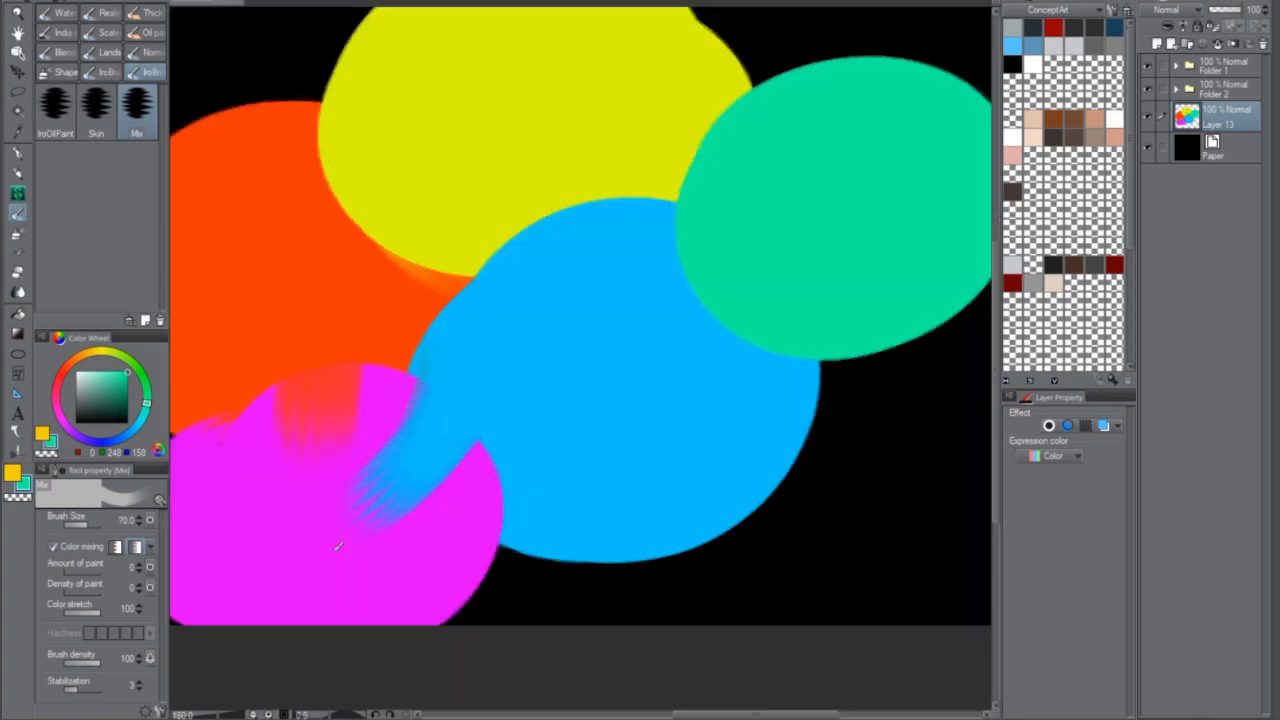
pyautogui.moveTo(378, 492)
pyautogui.mouseDown()
pyautogui.moveTo(466, 446)
pyautogui.moveTo(545, 378)
pyautogui.moveTo(462, 500)
pyautogui.moveTo(390, 557)
pyautogui.moveTo(582, 438)
pyautogui.moveTo(480, 580)
pyautogui.moveTo(348, 610)
pyautogui.moveTo(612, 508)
pyautogui.moveTo(632, 545)
pyautogui.moveTo(713, 490)
pyautogui.moveTo(810, 450)
pyautogui.moveTo(830, 372)
pyautogui.moveTo(740, 310)
pyautogui.moveTo(732, 252)
pyautogui.moveTo(650, 330)
pyautogui.mouseUp()
pyautogui.moveTo(730, 258)
pyautogui.mouseDown()
pyautogui.moveTo(632, 319)
pyautogui.moveTo(694, 333)
pyautogui.moveTo(600, 398)
pyautogui.mouseUp()
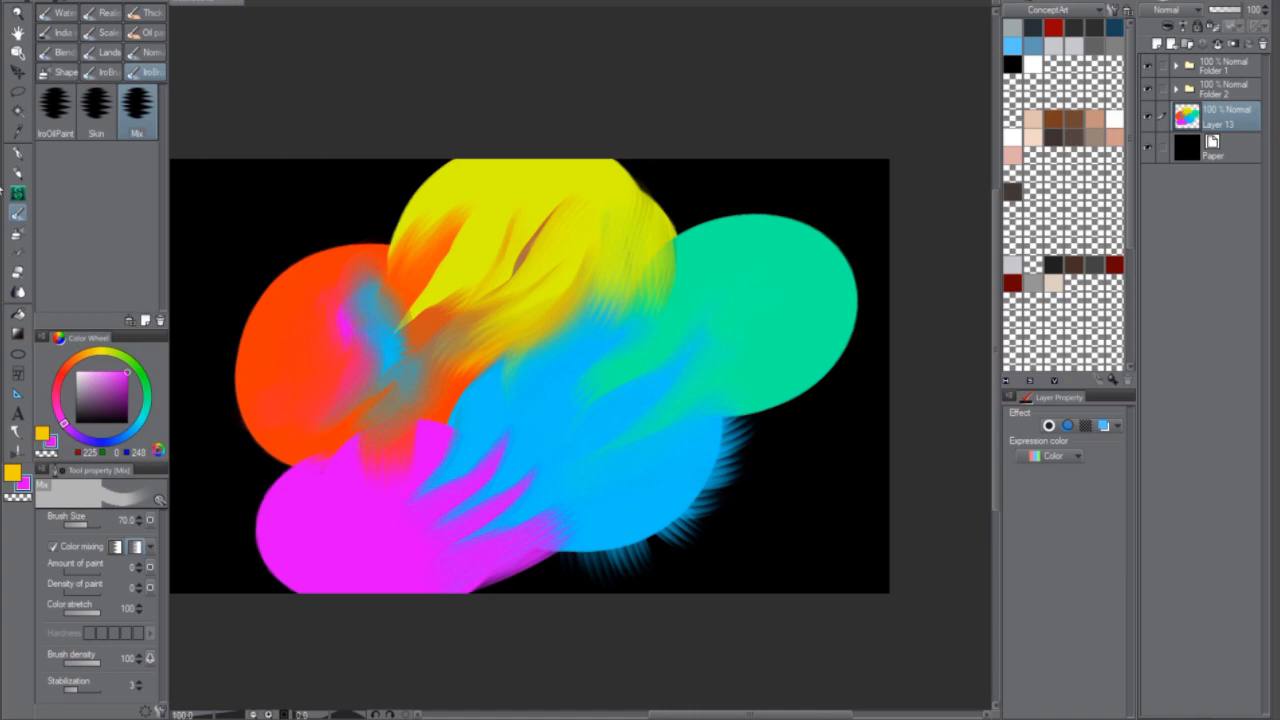
# Step: Switch to the IroOilPaint brush and blend the magenta and orange areas where they meet
pyautogui.click(58, 118)
pyautogui.moveTo(383, 471)
pyautogui.mouseDown()
pyautogui.moveTo(419, 412)
pyautogui.moveTo(486, 398)
pyautogui.mouseUp()
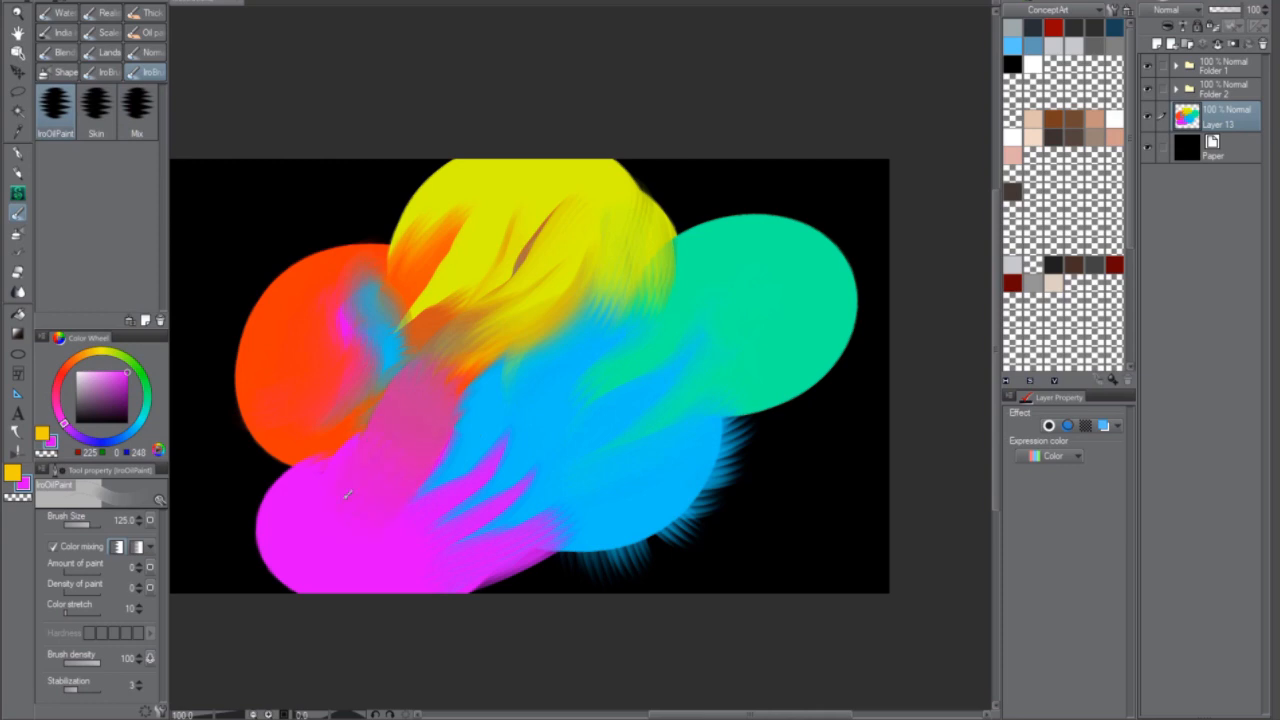
pyautogui.moveTo(320, 506); pyautogui.dragTo(326, 465)
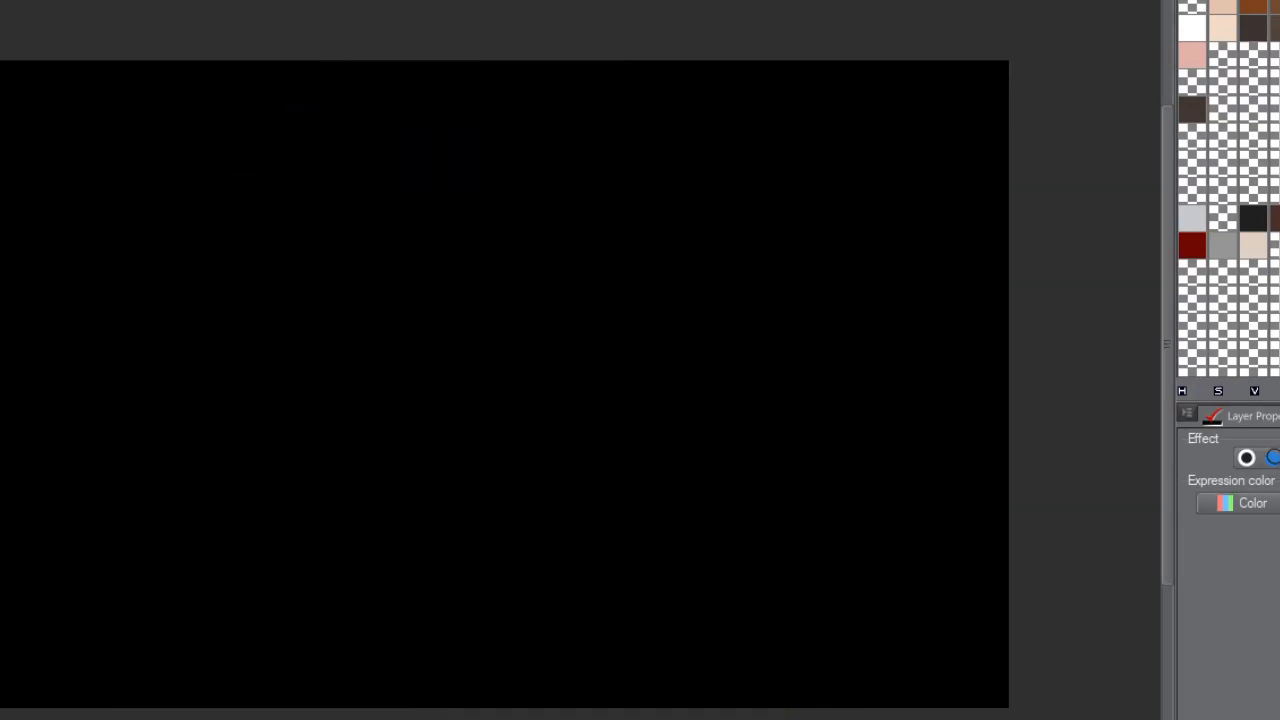
# Step: In the tool shortcut settings, assign 1 to IroOilPaint, 2 to Skin and 3 to Mix in the IroBrush group
pyautogui.click(0, 0)
pyautogui.click(12, 301)
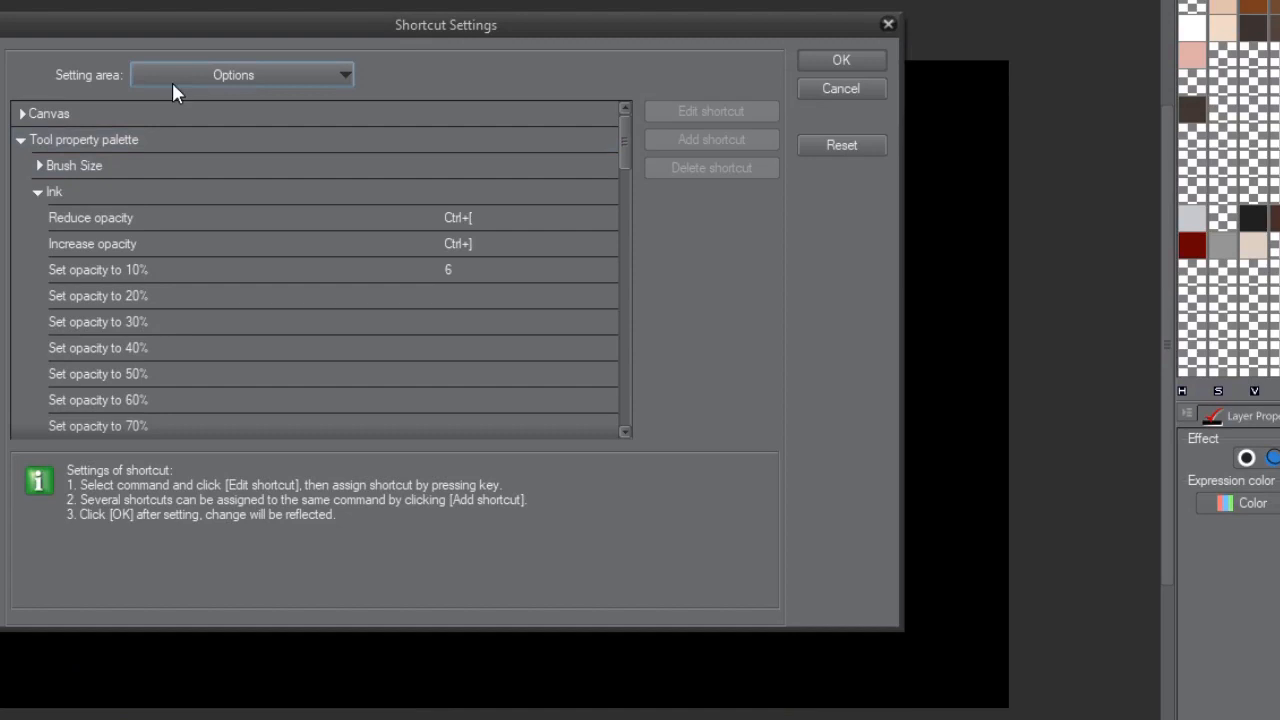
pyautogui.click(187, 75)
pyautogui.click(179, 164)
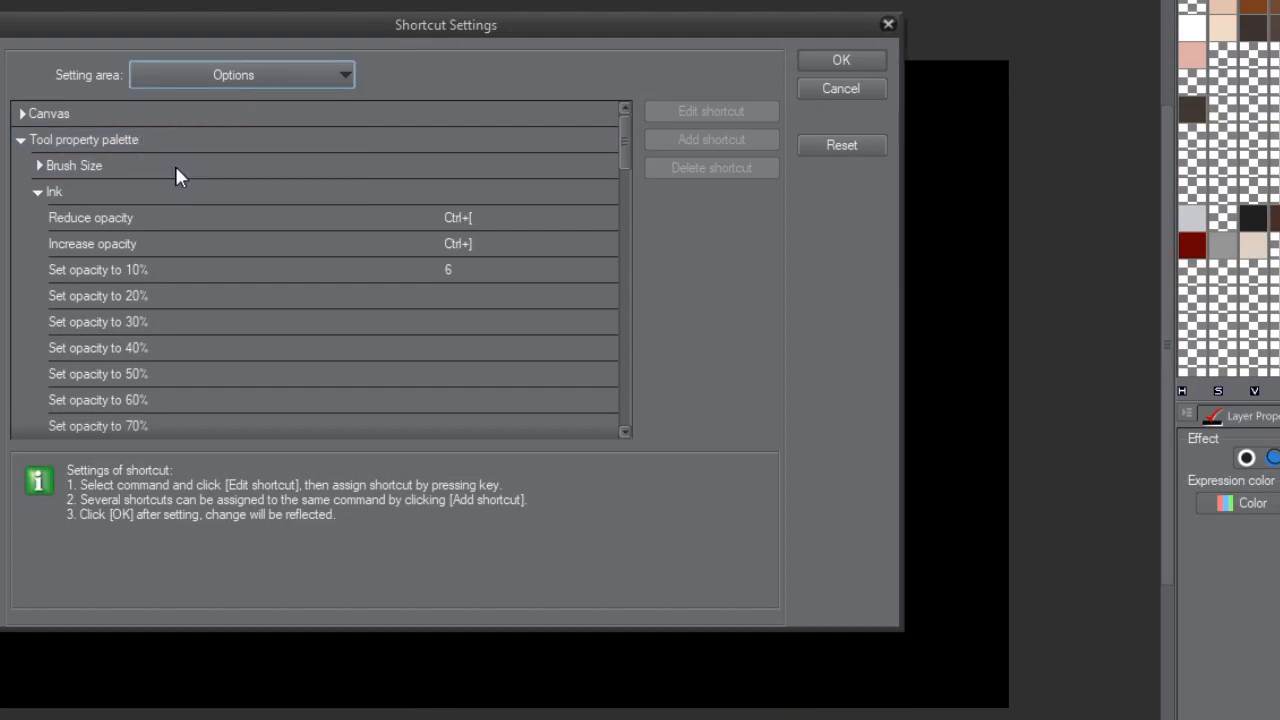
pyautogui.click(19, 269)
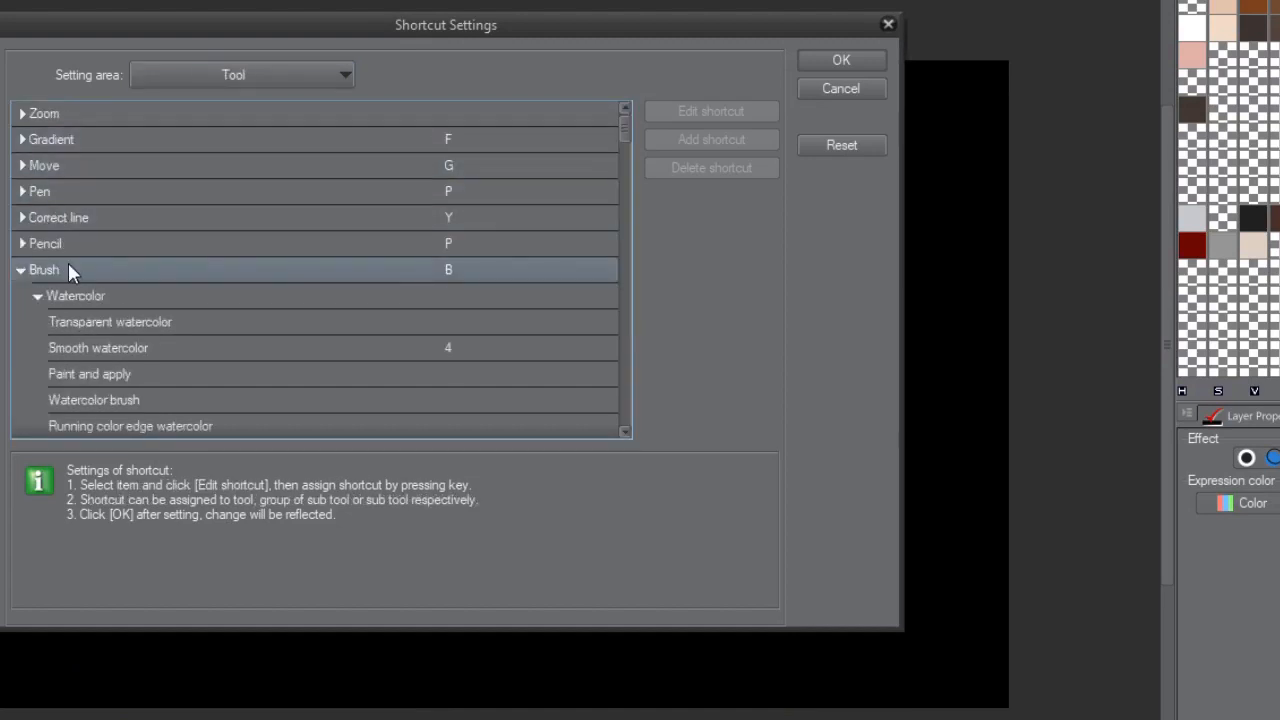
pyautogui.moveTo(626, 128); pyautogui.dragTo(620, 371)
pyautogui.doubleClick(466, 169)
pyautogui.press('1')
pyautogui.doubleClick(461, 197)
pyautogui.press('2')
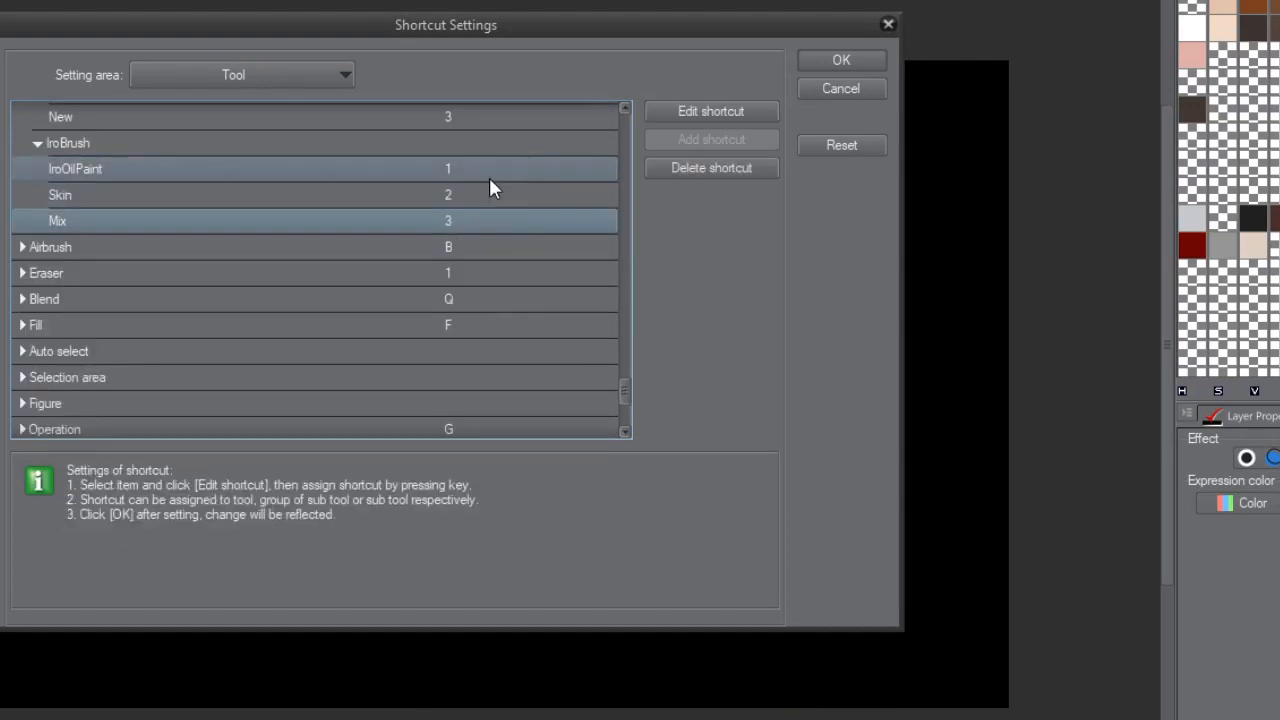
# Step: Review the shortcuts of IroOilPaint, Skin and Mix in the IroBrush group
pyautogui.click(489, 177)
pyautogui.click(490, 198)
pyautogui.click(489, 219)
pyautogui.click(487, 170)
pyautogui.click(480, 193)
pyautogui.click(488, 219)
pyautogui.click(495, 170)
pyautogui.click(490, 195)
pyautogui.click(490, 220)
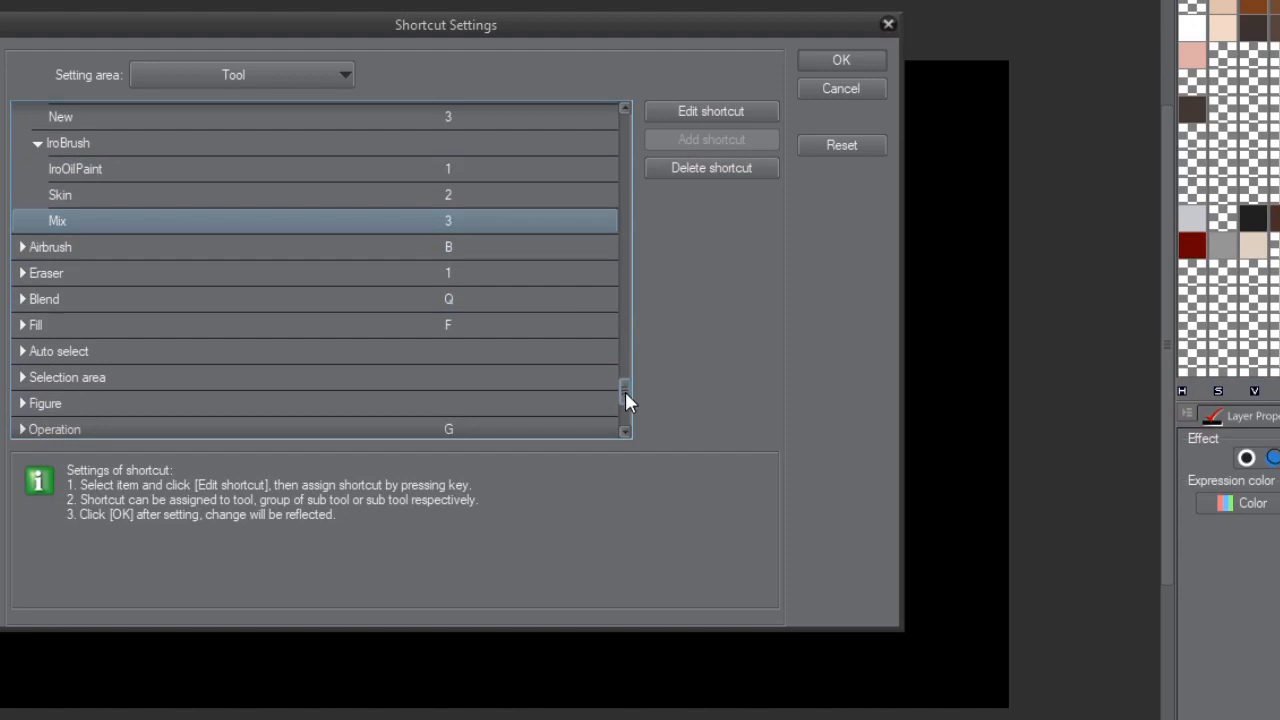
# Step: Delete the shortcuts of New, MixBrush, SkinBrush and IroOilPaint in the IroBrush1 group
pyautogui.scroll(2, 626, 391)
pyautogui.click(453, 230)
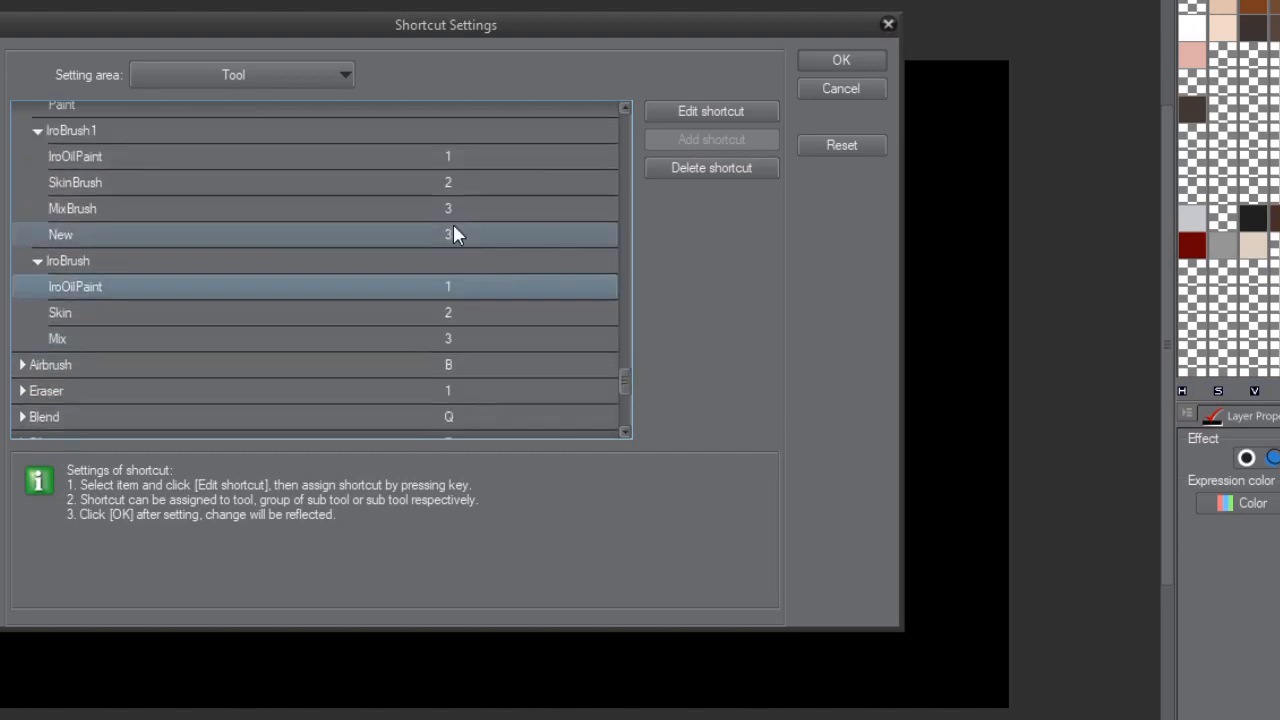
pyautogui.click(720, 167)
pyautogui.click(549, 208)
pyautogui.click(654, 172)
pyautogui.click(590, 182)
pyautogui.click(687, 167)
pyautogui.click(557, 157)
pyautogui.click(705, 168)
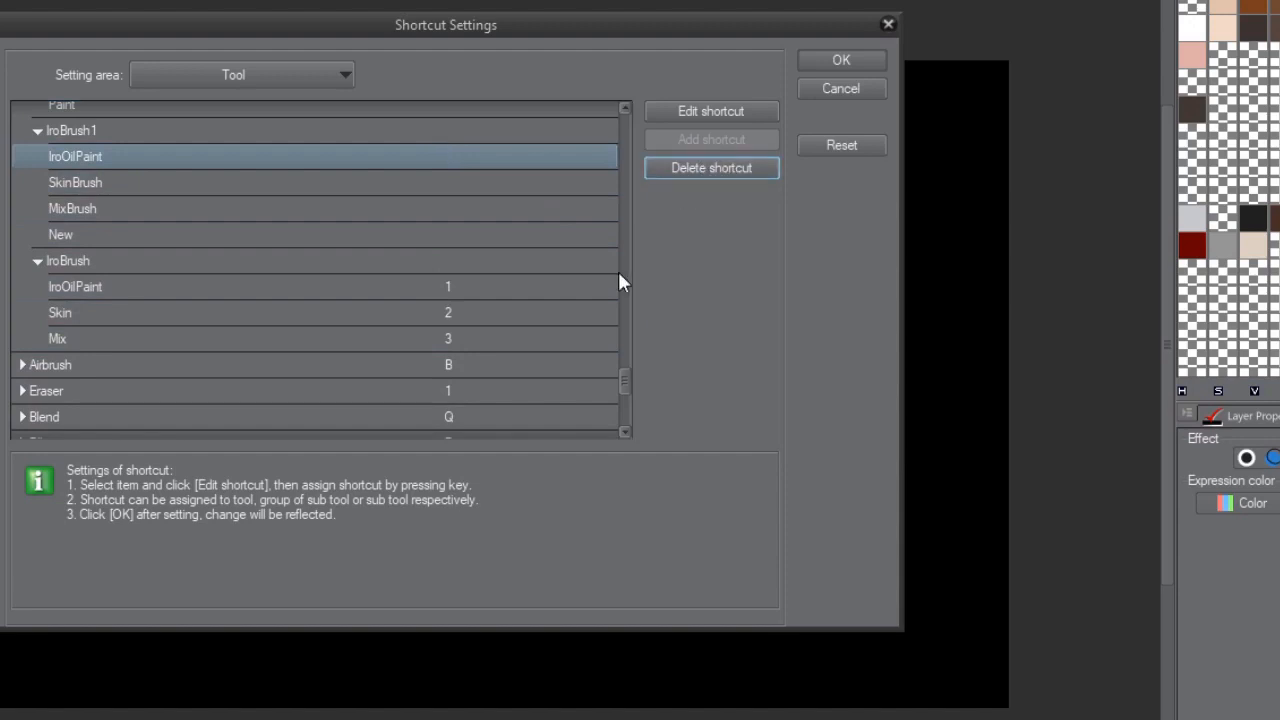
pyautogui.moveTo(624, 378); pyautogui.dragTo(629, 394)
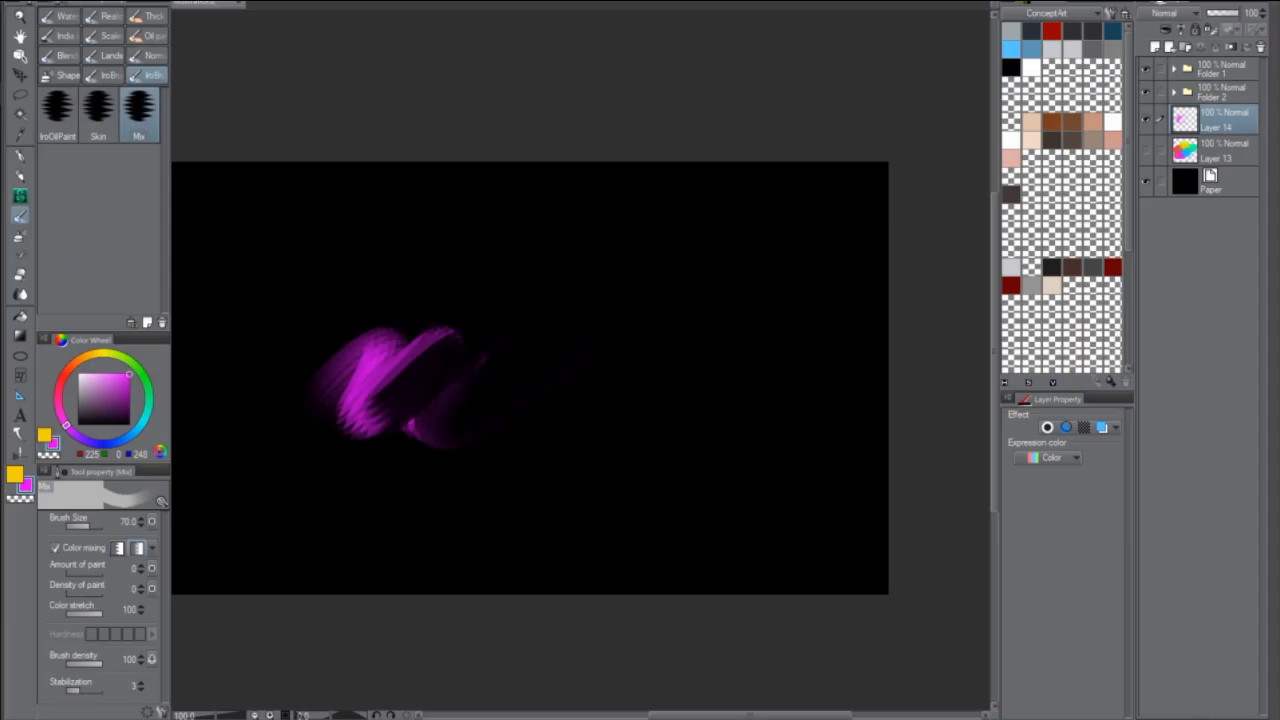
# Step: In the modifier key settings for the Mix brush, set Ctrl to change tool temporarily to the Hard eraser
pyautogui.hotkey('alt', 'f')
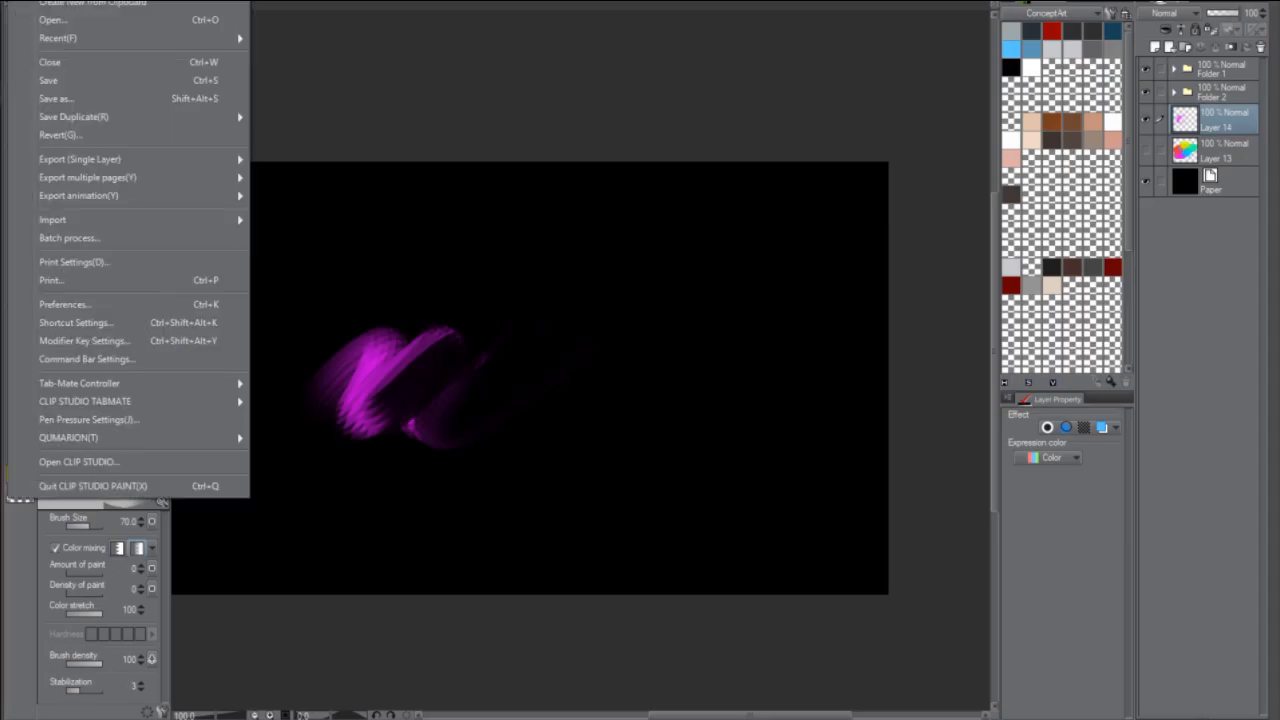
pyautogui.click(101, 347)
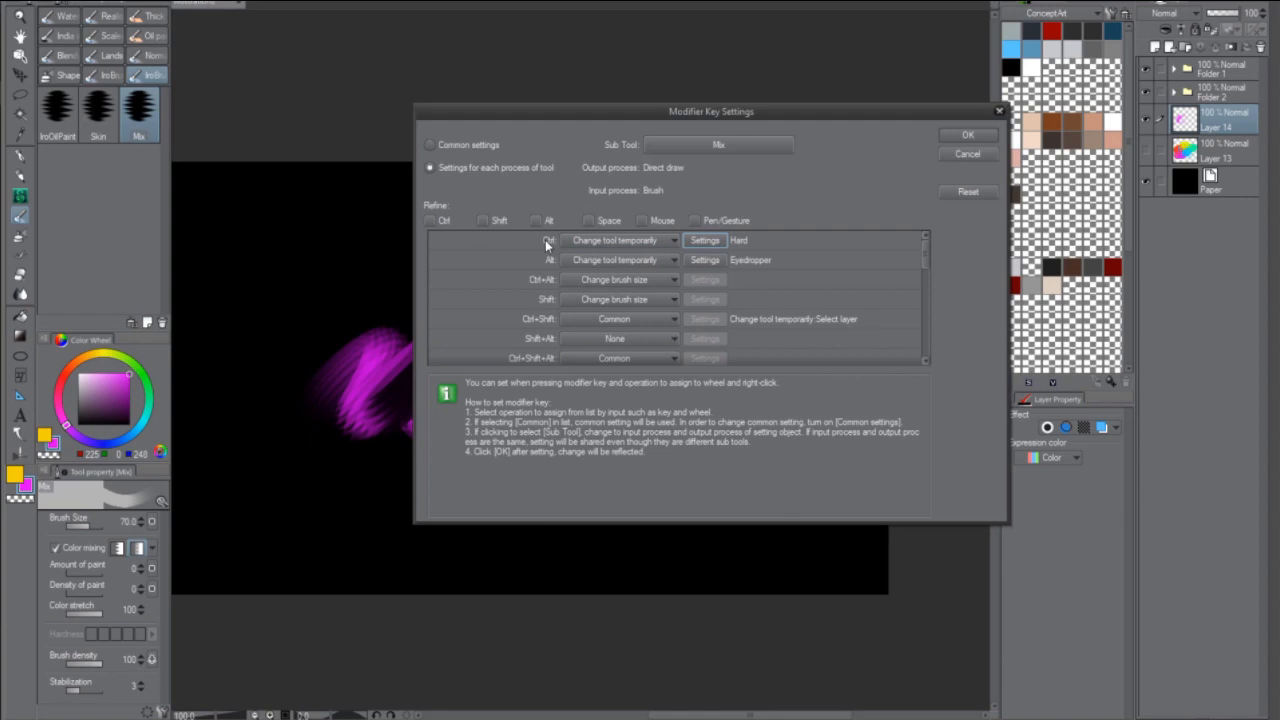
pyautogui.click(604, 242)
pyautogui.click(610, 248)
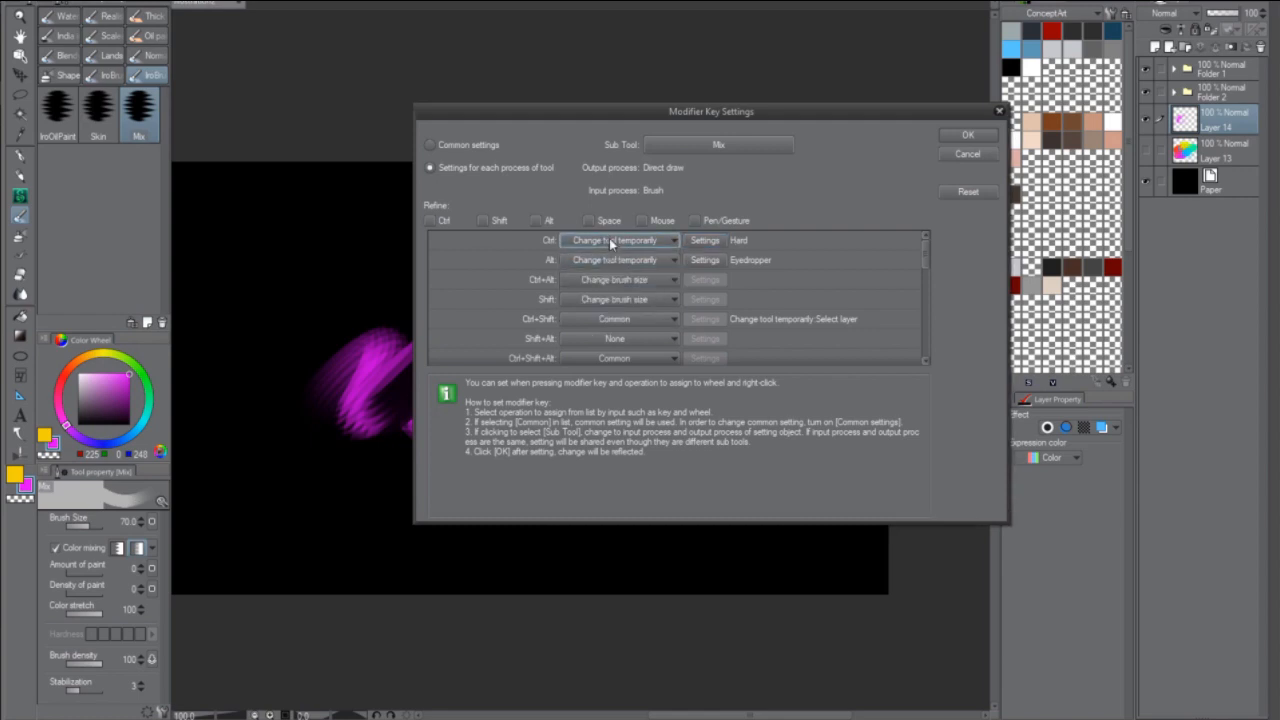
pyautogui.click(712, 244)
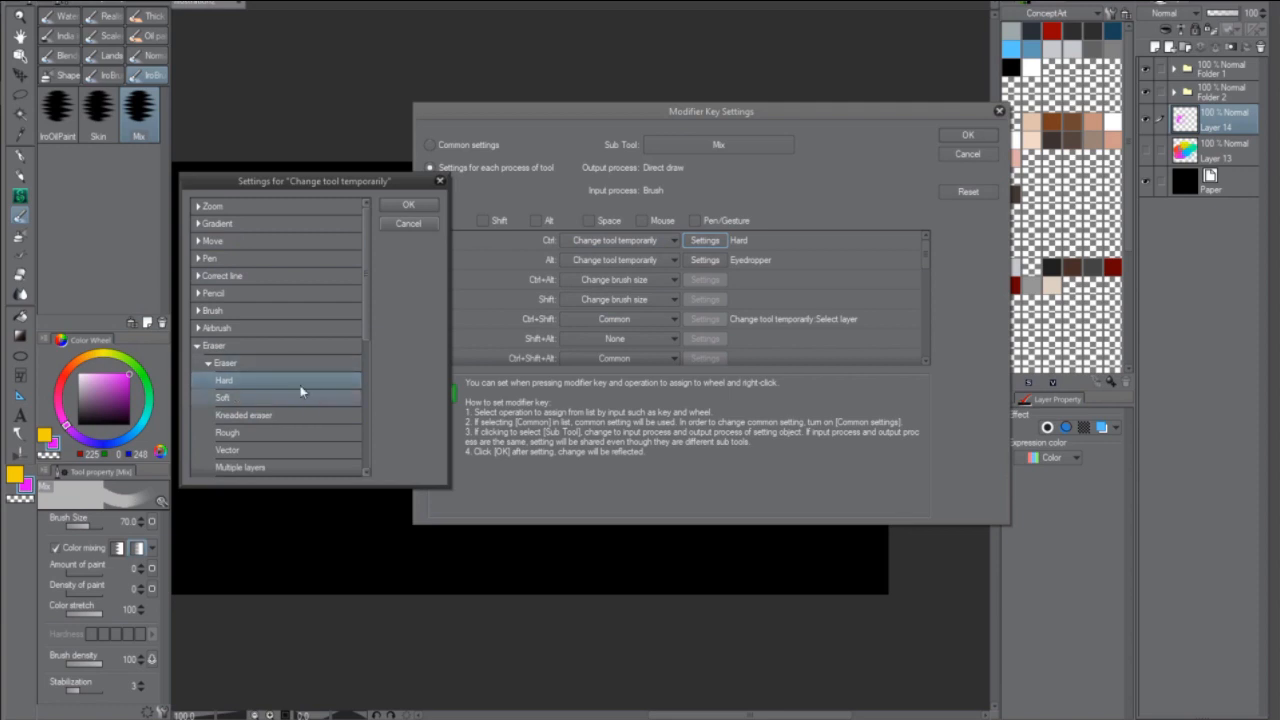
pyautogui.click(406, 206)
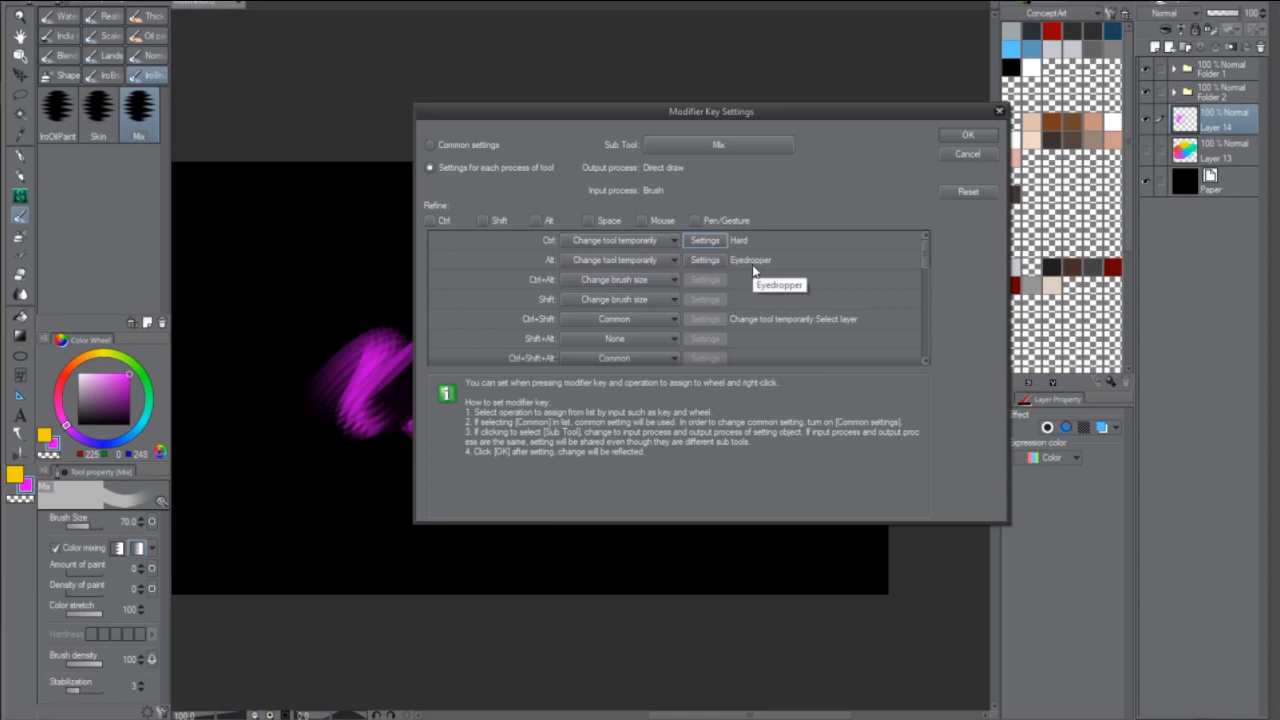
# Step: Check the operations available for the Shift modifier, keep Change brush size, and accept the modifier key settings
pyautogui.click(586, 300)
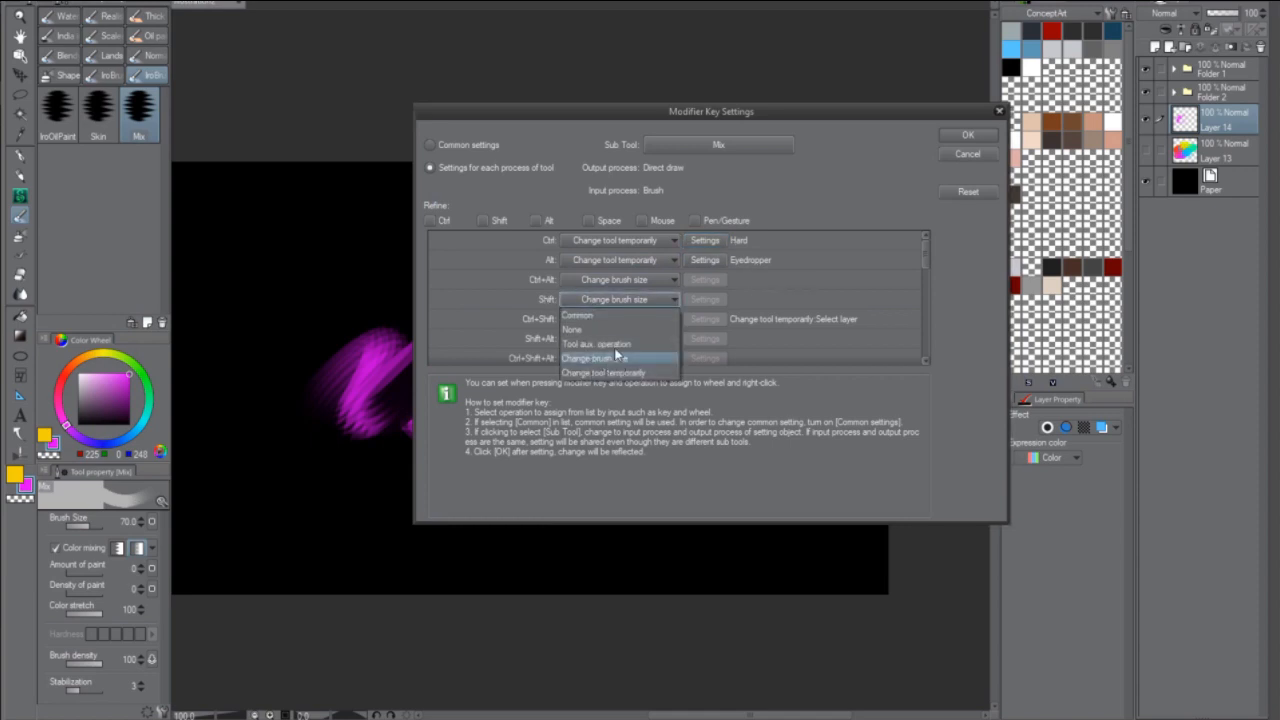
pyautogui.click(975, 147)
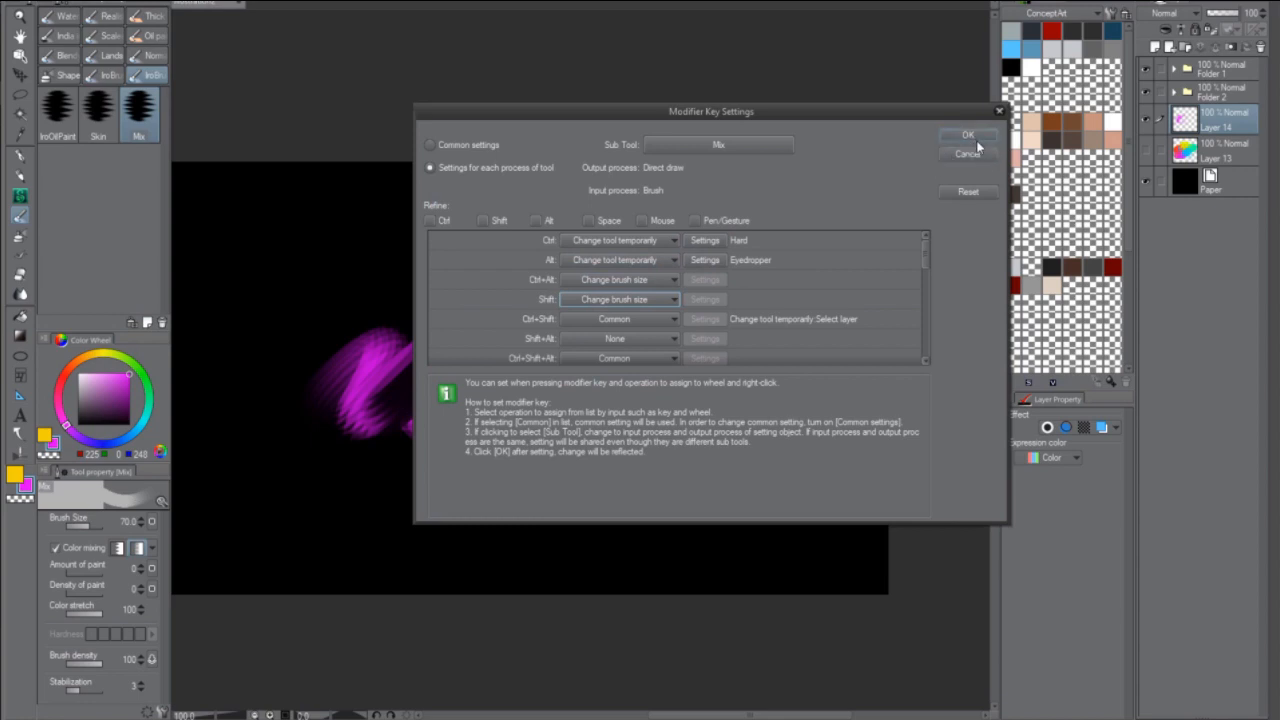
pyautogui.click(979, 139)
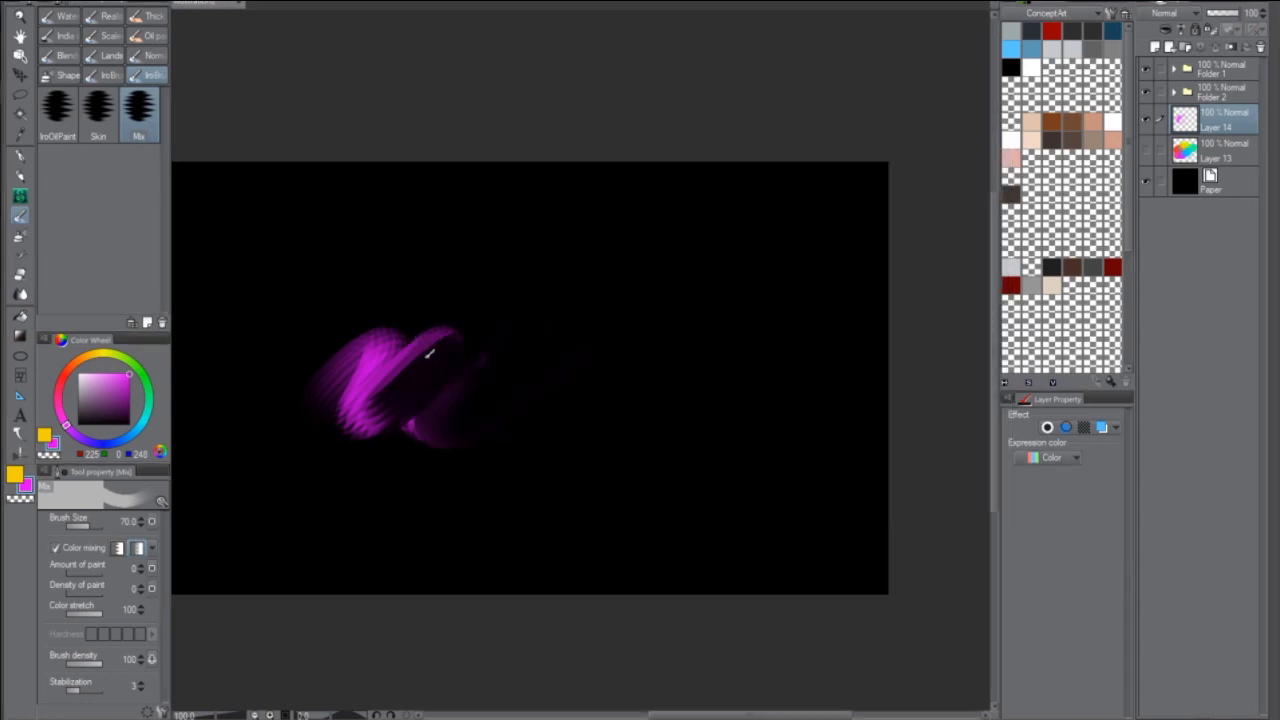
# Step: Smear the magenta strokes into the black background with the Mix brush, enlarging the brush size to 350
pyautogui.moveTo(427, 377)
pyautogui.mouseDown()
pyautogui.moveTo(589, 297)
pyautogui.moveTo(423, 374)
pyautogui.moveTo(677, 280)
pyautogui.moveTo(392, 395)
pyautogui.mouseUp()
pyautogui.moveTo(404, 384); pyautogui.dragTo(471, 340)
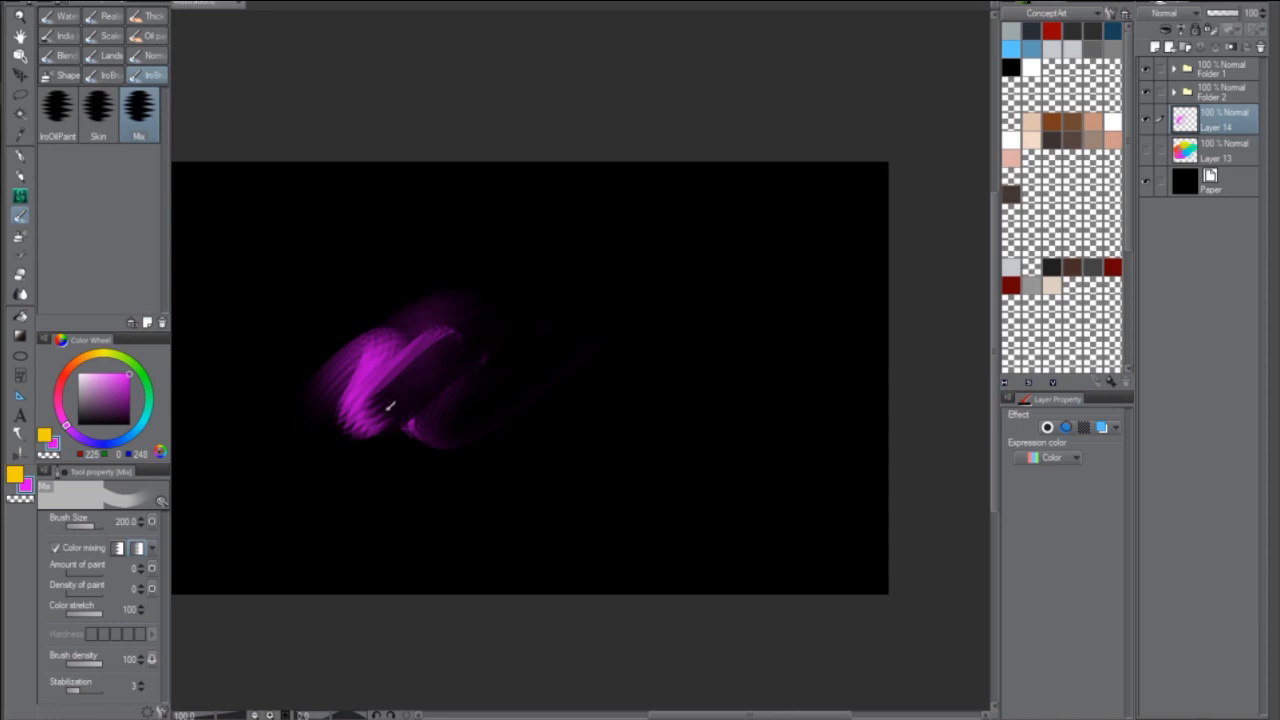
pyautogui.press(']')
pyautogui.press(']')
pyautogui.press(']')
pyautogui.press(']')
pyautogui.press(']')
pyautogui.press(']')
pyautogui.press(']')
pyautogui.moveTo(522, 357)
pyautogui.mouseDown()
pyautogui.moveTo(606, 311)
pyautogui.moveTo(549, 342)
pyautogui.mouseUp()
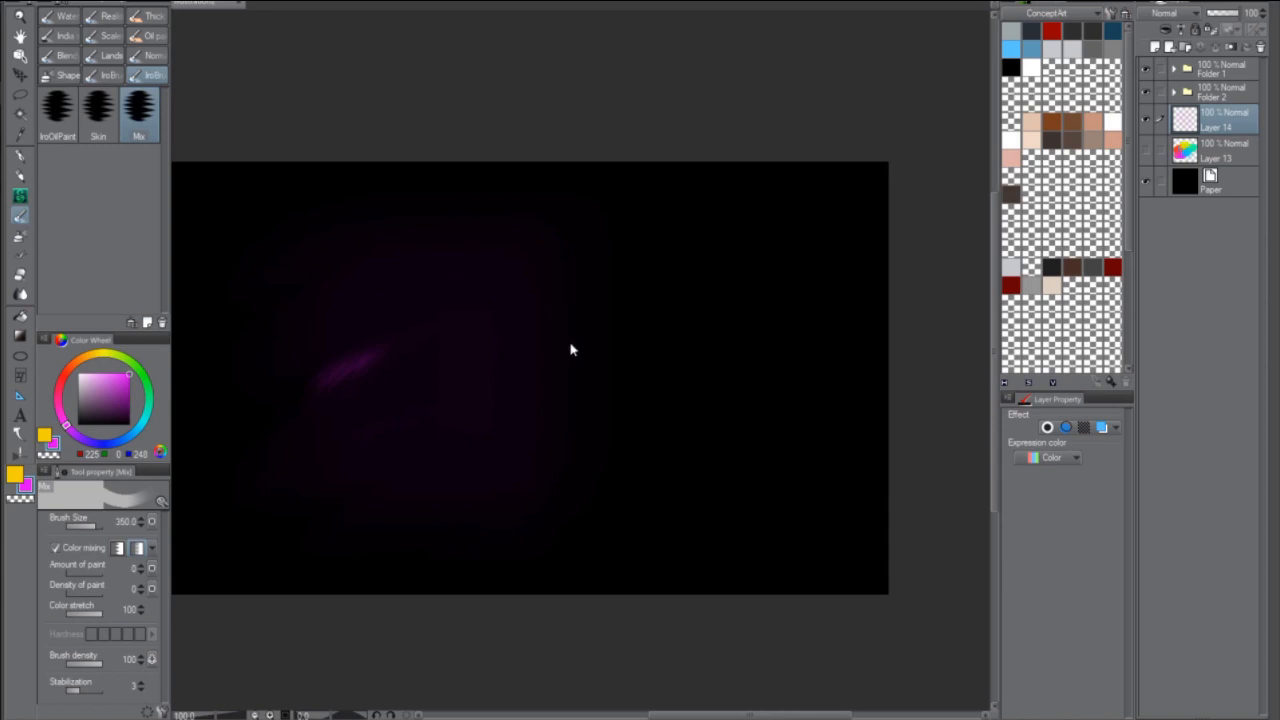
pyautogui.moveTo(614, 338)
pyautogui.mouseDown()
pyautogui.moveTo(487, 372)
pyautogui.moveTo(763, 266)
pyautogui.mouseUp()
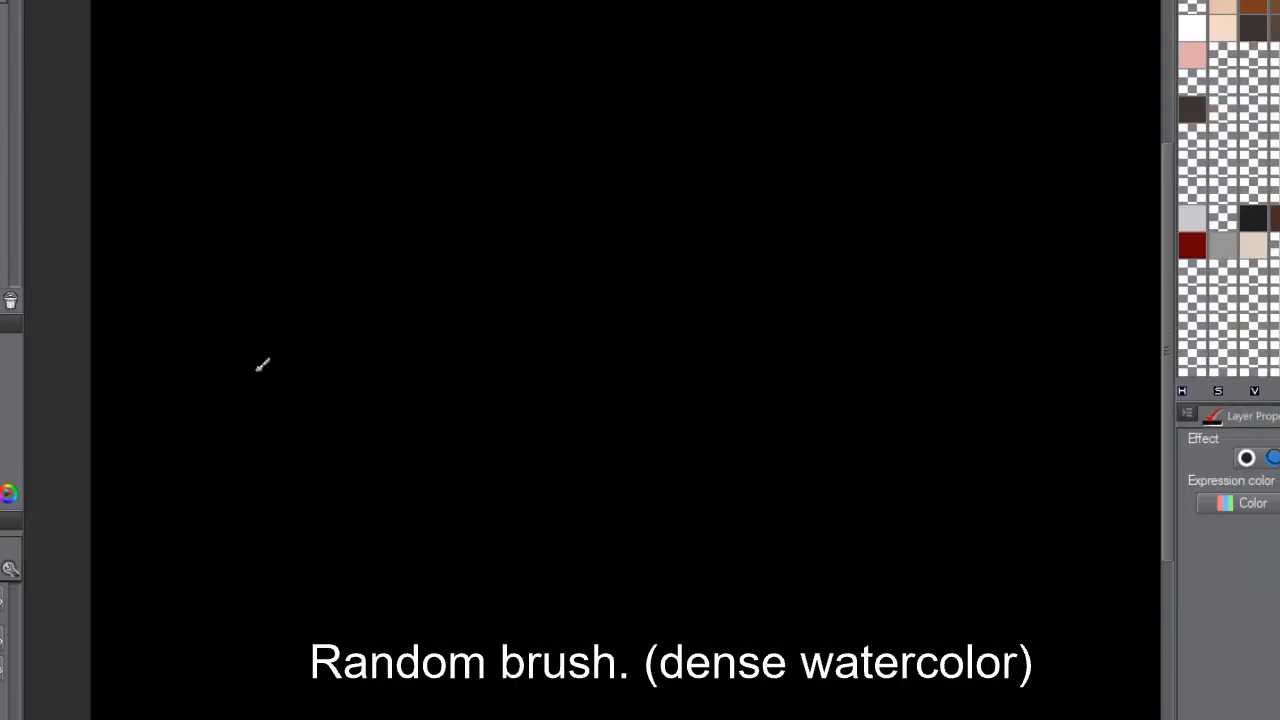
# Step: Paint a round white creature head with pointed fur tufts around its edge using a dense watercolor brush
pyautogui.moveTo(315, 385)
pyautogui.mouseDown()
pyautogui.moveTo(385, 305)
pyautogui.moveTo(469, 551)
pyautogui.moveTo(600, 300)
pyautogui.mouseUp()
pyautogui.moveTo(720, 185); pyautogui.dragTo(674, 311)
pyautogui.moveTo(860, 410); pyautogui.dragTo(715, 455)
pyautogui.moveTo(700, 530); pyautogui.dragTo(603, 566)
pyautogui.moveTo(440, 35)
pyautogui.mouseDown()
pyautogui.moveTo(490, 140)
pyautogui.moveTo(470, 130)
pyautogui.mouseUp()
pyautogui.moveTo(720, 500); pyautogui.dragTo(785, 528)
pyautogui.moveTo(340, 250); pyautogui.dragTo(270, 190)
pyautogui.moveTo(290, 350); pyautogui.dragTo(210, 335)
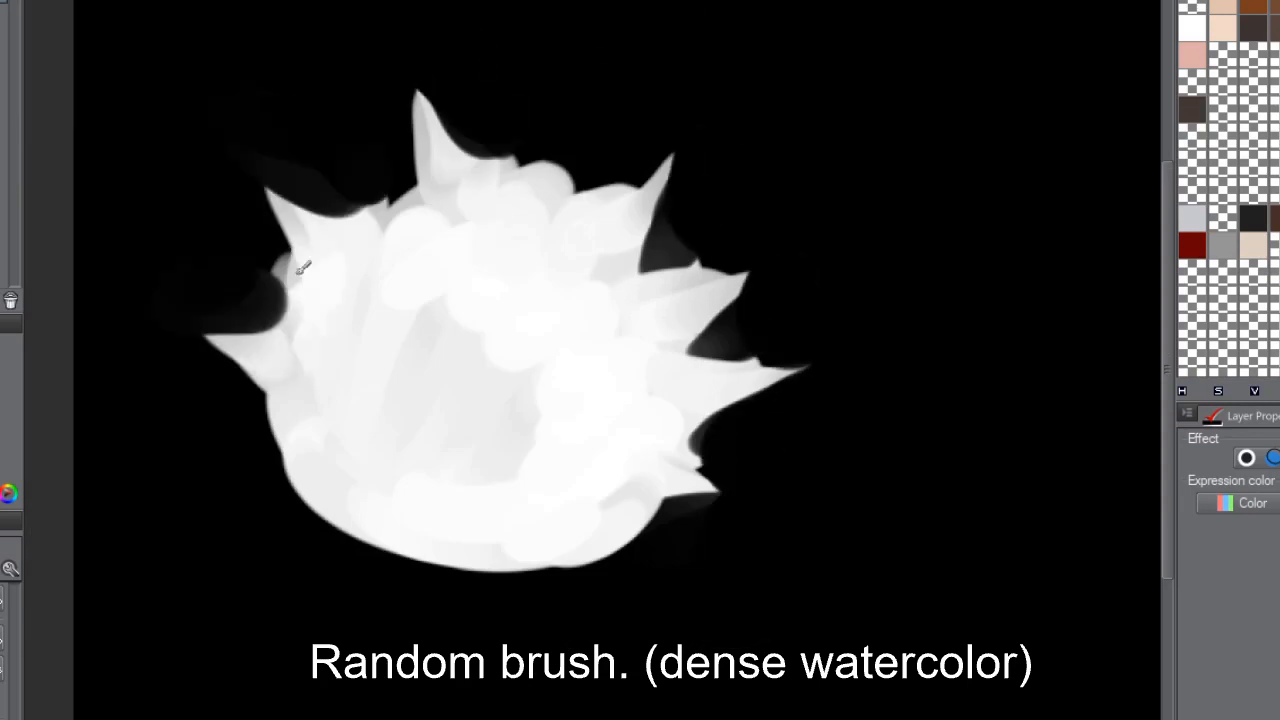
# Step: Fill in the first head's face and paint two round black eyes with light highlights and a gray mouth
pyautogui.moveTo(400, 290); pyautogui.dragTo(500, 460)
pyautogui.moveTo(310, 350); pyautogui.dragTo(385, 365)
pyautogui.moveTo(515, 370); pyautogui.dragTo(550, 395)
pyautogui.moveTo(345, 350); pyautogui.dragTo(380, 385)
pyautogui.moveTo(520, 370); pyautogui.dragTo(574, 385)
pyautogui.scroll(1, 453, 401)
pyautogui.click(606, 348)
pyautogui.click(350, 333)
pyautogui.moveTo(344, 328); pyautogui.dragTo(357, 338)
pyautogui.moveTo(352, 480); pyautogui.dragTo(504, 498)
# Step: Paint curled brown horns on both sides of the first white head
pyautogui.moveTo(655, 220); pyautogui.dragTo(717, 287)
pyautogui.moveTo(720, 185); pyautogui.dragTo(780, 300)
pyautogui.moveTo(372, 85); pyautogui.dragTo(280, 150)
pyautogui.moveTo(215, 190); pyautogui.dragTo(186, 275)
pyautogui.moveTo(168, 372); pyautogui.dragTo(184, 480)
# Step: Shade the first head's lower face in pale blue and add rounded fur tufts along its side and chin
pyautogui.moveTo(230, 500); pyautogui.dragTo(632, 547)
pyautogui.moveTo(780, 380); pyautogui.dragTo(722, 452)
pyautogui.moveTo(560, 175); pyautogui.dragTo(300, 220)
pyautogui.scroll(-2, 237, 286)
pyautogui.moveTo(175, 278); pyautogui.dragTo(318, 266)
pyautogui.moveTo(190, 290); pyautogui.dragTo(202, 228)
pyautogui.moveTo(136, 352); pyautogui.dragTo(112, 424)
pyautogui.moveTo(182, 468); pyautogui.dragTo(198, 492)
pyautogui.moveTo(270, 482); pyautogui.dragTo(288, 506)
pyautogui.moveTo(304, 484); pyautogui.dragTo(338, 497)
# Step: Paint a second white furry head beside the first with the oil paint brush, shading its lower and right edges pale blue
pyautogui.moveTo(531, 313); pyautogui.dragTo(397, 323)
pyautogui.moveTo(603, 409)
pyautogui.mouseDown()
pyautogui.moveTo(723, 263)
pyautogui.moveTo(889, 357)
pyautogui.moveTo(646, 346)
pyautogui.mouseUp()
pyautogui.moveTo(600, 440); pyautogui.dragTo(572, 315)
pyautogui.moveTo(615, 300); pyautogui.dragTo(646, 249)
pyautogui.moveTo(596, 410); pyautogui.dragTo(935, 400)
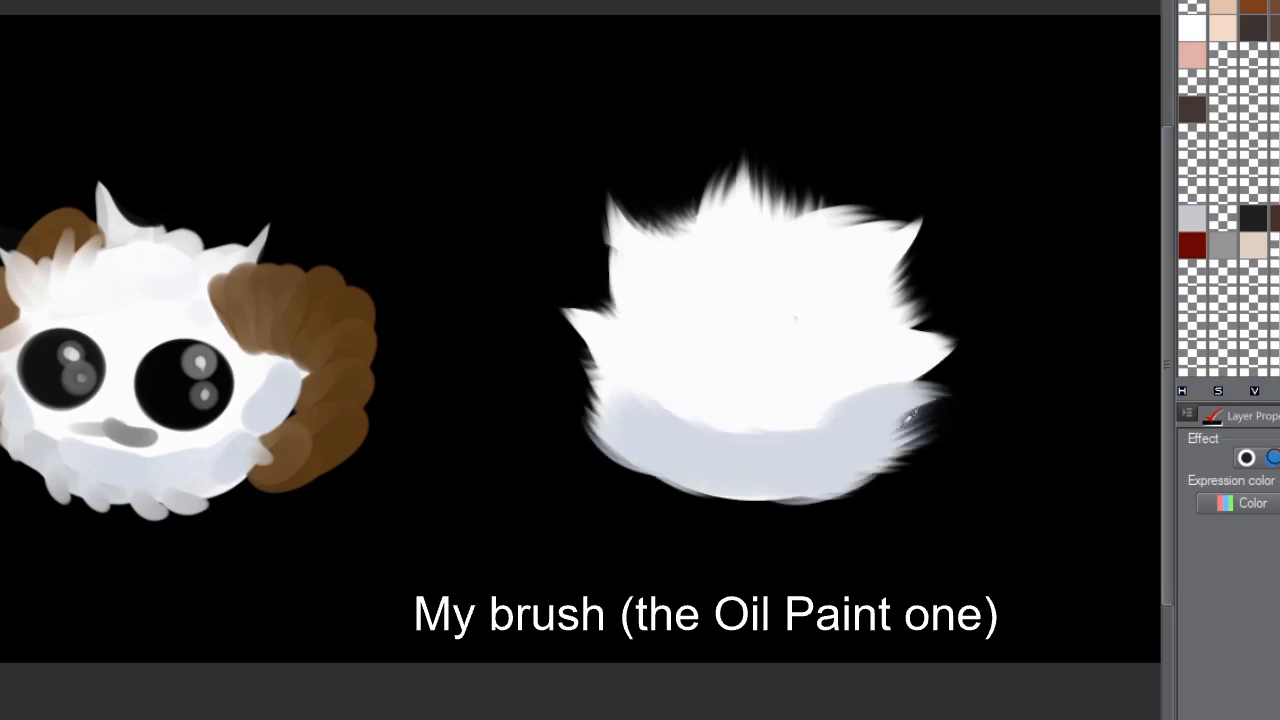
pyautogui.moveTo(940, 345)
pyautogui.mouseDown()
pyautogui.moveTo(868, 320)
pyautogui.moveTo(915, 235)
pyautogui.mouseUp()
# Step: Paint two round black eyes and a small dark mouth on the second head, softening the shading around the mouth
pyautogui.moveTo(655, 355)
pyautogui.mouseDown()
pyautogui.moveTo(651, 335)
pyautogui.moveTo(690, 347)
pyautogui.mouseUp()
pyautogui.moveTo(822, 340); pyautogui.dragTo(838, 362)
pyautogui.moveTo(800, 398)
pyautogui.mouseDown()
pyautogui.moveTo(829, 366)
pyautogui.moveTo(838, 382)
pyautogui.mouseUp()
pyautogui.moveTo(672, 385)
pyautogui.mouseDown()
pyautogui.moveTo(720, 408)
pyautogui.moveTo(788, 408)
pyautogui.mouseUp()
pyautogui.moveTo(690, 415); pyautogui.dragTo(878, 418)
pyautogui.click(677, 328)
# Step: Add white highlights and soft gray shading to the eyes of the second head
pyautogui.scroll(2, 796, 336)
pyautogui.click(574, 317)
pyautogui.click(885, 315)
pyautogui.click(594, 362)
pyautogui.moveTo(885, 350); pyautogui.dragTo(840, 420)
pyautogui.moveTo(517, 357); pyautogui.dragTo(530, 400)
pyautogui.scroll(-2, 814, 380)
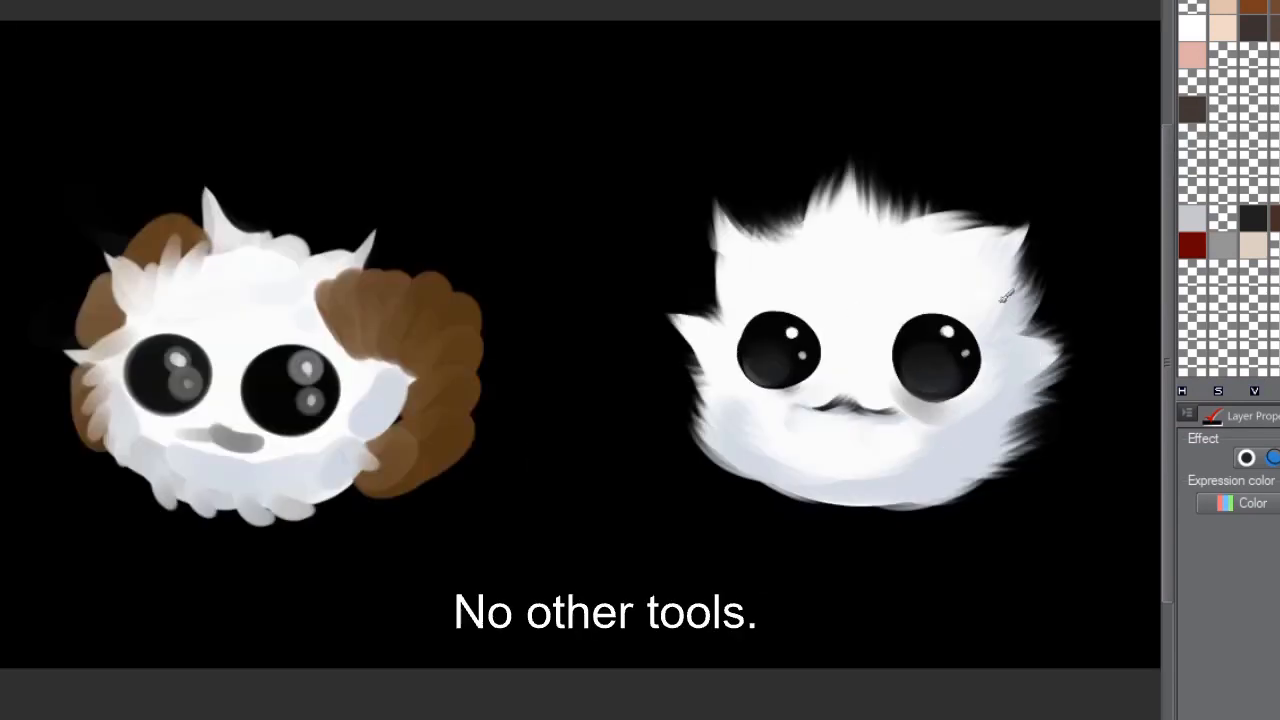
# Step: Refine the fur shading along the second head's right side, forehead and chin
pyautogui.moveTo(1000, 270); pyautogui.dragTo(1060, 400)
pyautogui.moveTo(1010, 330)
pyautogui.mouseDown()
pyautogui.moveTo(1046, 247)
pyautogui.moveTo(816, 243)
pyautogui.mouseUp()
pyautogui.scroll(2, 899, 330)
pyautogui.moveTo(800, 545); pyautogui.dragTo(705, 500)
pyautogui.moveTo(720, 450)
pyautogui.mouseDown()
pyautogui.moveTo(777, 429)
pyautogui.moveTo(766, 526)
pyautogui.moveTo(795, 430)
pyautogui.mouseUp()
pyautogui.scroll(-2, 899, 324)
# Step: Block in the curled brown horn on the left side of the second head
pyautogui.moveTo(480, 260); pyautogui.dragTo(483, 430)
pyautogui.moveTo(435, 315); pyautogui.dragTo(449, 400)
pyautogui.moveTo(460, 235)
pyautogui.mouseDown()
pyautogui.moveTo(423, 285)
pyautogui.moveTo(465, 300)
pyautogui.mouseUp()
pyautogui.moveTo(422, 362)
pyautogui.mouseDown()
pyautogui.moveTo(420, 266)
pyautogui.moveTo(392, 325)
pyautogui.mouseUp()
pyautogui.moveTo(355, 325)
pyautogui.mouseDown()
pyautogui.moveTo(432, 404)
pyautogui.moveTo(400, 440)
pyautogui.mouseUp()
pyautogui.moveTo(415, 462); pyautogui.dragTo(345, 300)
# Step: Paint the brown horn on the right side of the second head and darken the inner curls of the horns
pyautogui.moveTo(785, 258); pyautogui.dragTo(805, 345)
pyautogui.moveTo(835, 245); pyautogui.dragTo(850, 350)
pyautogui.moveTo(900, 265)
pyautogui.mouseDown()
pyautogui.moveTo(874, 389)
pyautogui.moveTo(850, 420)
pyautogui.mouseUp()
pyautogui.moveTo(928, 345); pyautogui.dragTo(890, 405)
pyautogui.moveTo(753, 262); pyautogui.dragTo(764, 308)
pyautogui.moveTo(772, 362); pyautogui.dragTo(812, 385)
pyautogui.moveTo(855, 320)
pyautogui.mouseDown()
pyautogui.moveTo(800, 345)
pyautogui.moveTo(850, 435)
pyautogui.mouseUp()
pyautogui.moveTo(865, 350)
pyautogui.mouseDown()
pyautogui.moveTo(830, 375)
pyautogui.moveTo(805, 332)
pyautogui.mouseUp()
pyautogui.moveTo(455, 358)
pyautogui.mouseDown()
pyautogui.moveTo(443, 383)
pyautogui.moveTo(458, 412)
pyautogui.mouseUp()
pyautogui.moveTo(478, 365); pyautogui.dragTo(480, 410)
# Step: Paint the ear fur and dark hollows inside both horns of the second head, undoing a stray stroke
pyautogui.scroll(2, 692, 398)
pyautogui.moveTo(157, 663); pyautogui.dragTo(651, 683)
pyautogui.hotkey('ctrl', 'z')
pyautogui.moveTo(230, 380); pyautogui.dragTo(345, 435)
pyautogui.moveTo(425, 465); pyautogui.dragTo(385, 475)
pyautogui.moveTo(640, 365); pyautogui.dragTo(695, 425)
pyautogui.moveTo(470, 400); pyautogui.dragTo(428, 430)
pyautogui.moveTo(685, 400); pyautogui.dragTo(760, 435)
pyautogui.moveTo(460, 362); pyautogui.dragTo(420, 382)
# Step: Paint thin white hair strands rising from the top of the second head
pyautogui.moveTo(822, 140); pyautogui.dragTo(908, 160)
pyautogui.moveTo(770, 55)
pyautogui.mouseDown()
pyautogui.moveTo(820, 8)
pyautogui.moveTo(862, 2)
pyautogui.mouseUp()
pyautogui.moveTo(665, 35); pyautogui.dragTo(687, 3)
pyautogui.moveTo(415, 70); pyautogui.dragTo(354, 2)
pyautogui.moveTo(470, 50); pyautogui.dragTo(425, 3)
# Step: Add light and dark brown ridges to both horns of the second head
pyautogui.scroll(-1, 900, 320)
pyautogui.moveTo(870, 375); pyautogui.dragTo(850, 265)
pyautogui.moveTo(930, 360); pyautogui.dragTo(890, 395)
pyautogui.moveTo(415, 290)
pyautogui.mouseDown()
pyautogui.moveTo(400, 335)
pyautogui.moveTo(345, 345)
pyautogui.mouseUp()
pyautogui.moveTo(395, 325)
pyautogui.mouseDown()
pyautogui.moveTo(412, 355)
pyautogui.moveTo(330, 400)
pyautogui.mouseUp()
pyautogui.moveTo(332, 390); pyautogui.dragTo(384, 262)
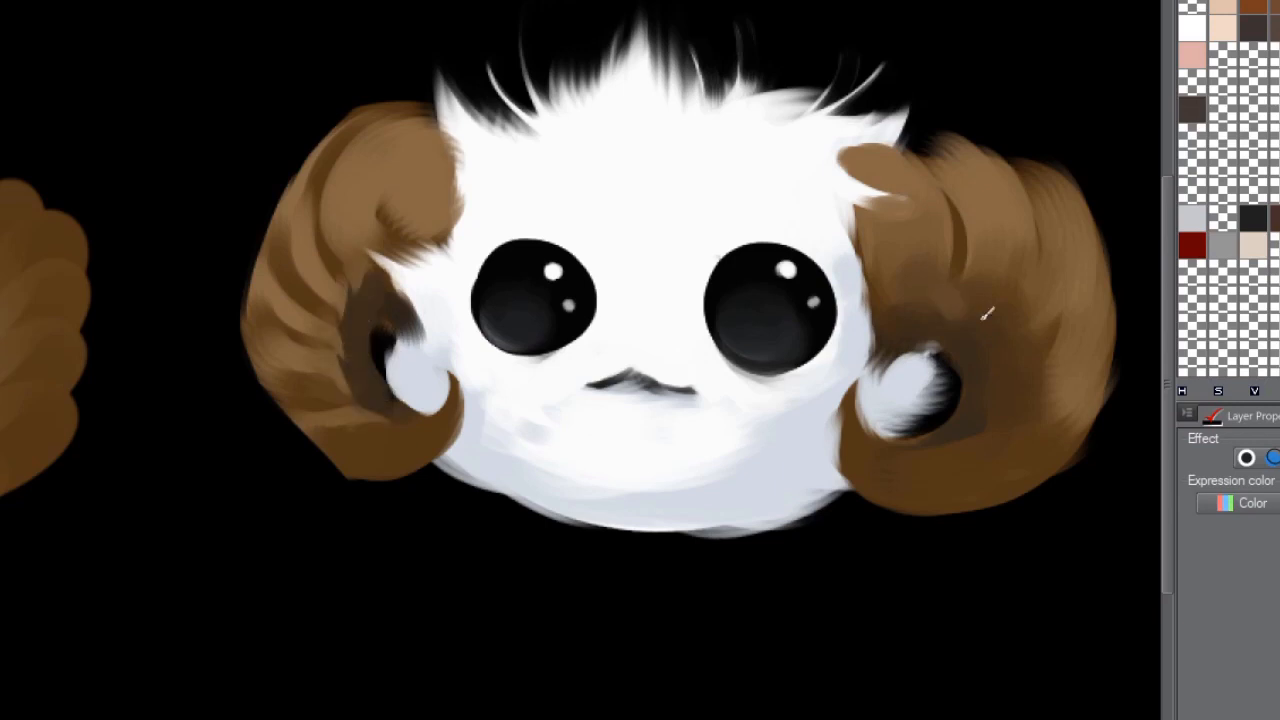
pyautogui.scroll(-2, 665, 357)
pyautogui.moveTo(768, 420); pyautogui.dragTo(824, 397)
pyautogui.scroll(1, 404, 319)
pyautogui.scroll(-1, 338, 408)
pyautogui.scroll(1, 336, 413)
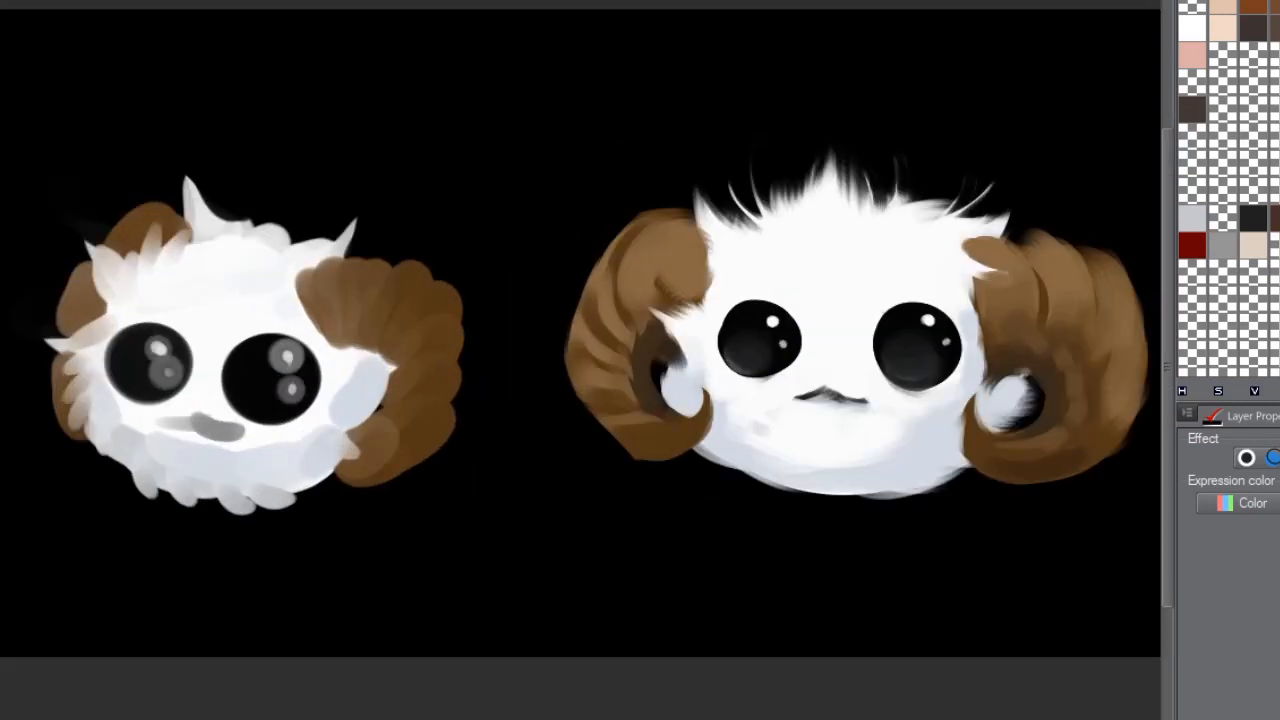
pyautogui.press('Return')
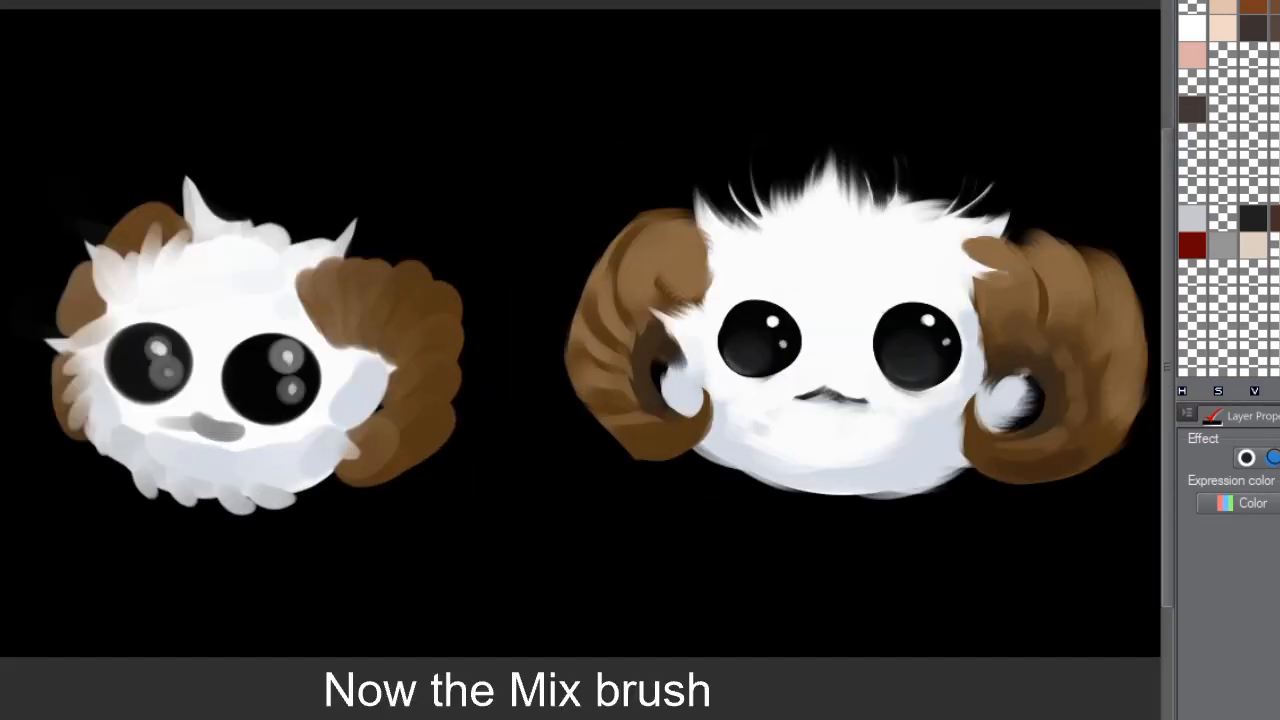
pyautogui.scroll(1, 870, 320)
pyautogui.moveTo(300, 250); pyautogui.dragTo(450, 226)
pyautogui.hotkey('ctrl', 'z')
pyautogui.moveTo(326, 290)
pyautogui.mouseDown()
pyautogui.moveTo(302, 312)
pyautogui.moveTo(545, 178)
pyautogui.mouseUp()
pyautogui.hotkey('ctrl', 'z')
# Step: Blend the brown ridges on both horns of the second head with the Mix brush
pyautogui.moveTo(200, 275)
pyautogui.mouseDown()
pyautogui.moveTo(150, 348)
pyautogui.moveTo(118, 368)
pyautogui.mouseUp()
pyautogui.moveTo(880, 285); pyautogui.dragTo(900, 436)
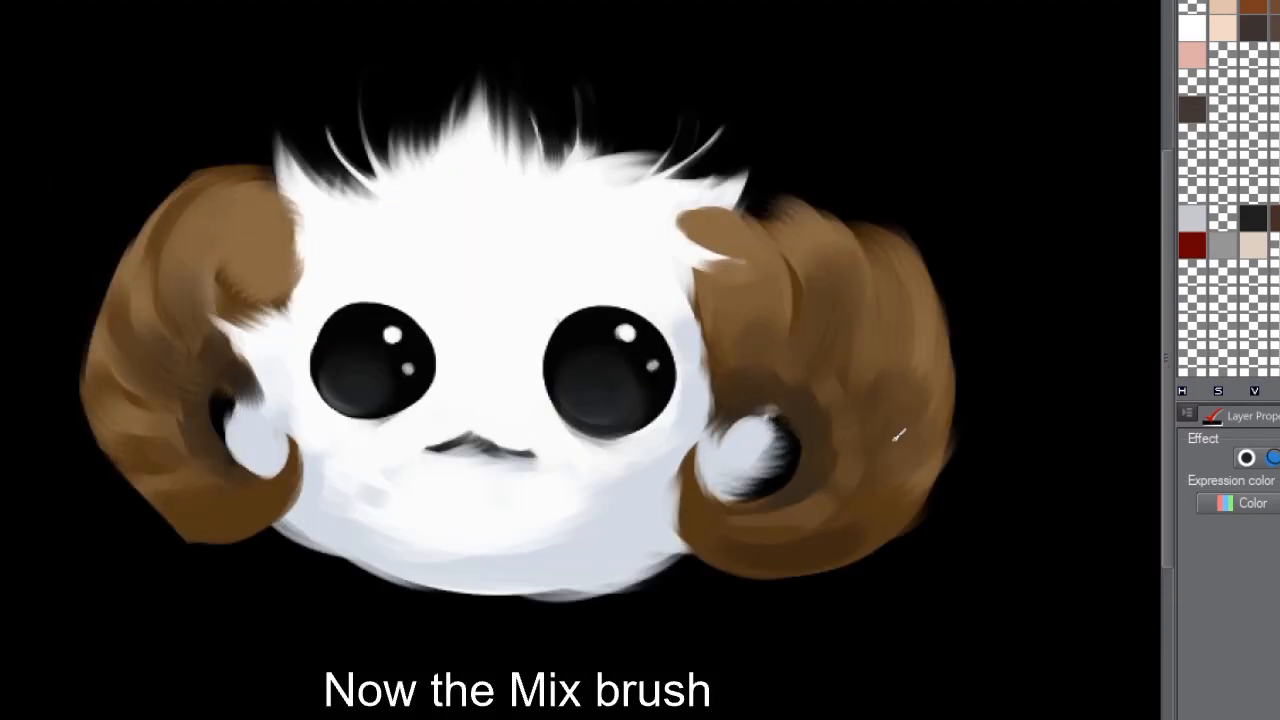
pyautogui.moveTo(856, 530); pyautogui.dragTo(762, 545)
pyautogui.moveTo(890, 265); pyautogui.dragTo(880, 370)
# Step: Smooth the pale blue shading across the lower face with the Mix brush, undoing the last strokes
pyautogui.moveTo(575, 535); pyautogui.dragTo(368, 505)
pyautogui.moveTo(402, 408); pyautogui.dragTo(350, 465)
pyautogui.moveTo(588, 460); pyautogui.dragTo(597, 243)
pyautogui.hotkey('ctrl', 'z')
pyautogui.hotkey('ctrl', 'z')
# Step: Pull white fur strands from both sides of the face over the brown horns with the Mix brush
pyautogui.moveTo(692, 268); pyautogui.dragTo(736, 322)
pyautogui.scroll(1, 713, 251)
pyautogui.moveTo(780, 370)
pyautogui.mouseDown()
pyautogui.moveTo(690, 300)
pyautogui.moveTo(762, 380)
pyautogui.mouseUp()
pyautogui.moveTo(692, 258); pyautogui.dragTo(748, 287)
pyautogui.scroll(2, 876, 321)
pyautogui.scroll(-1, 611, 393)
pyautogui.moveTo(385, 380); pyautogui.dragTo(455, 490)
pyautogui.moveTo(410, 215); pyautogui.dragTo(498, 274)
pyautogui.scroll(-1, 927, 344)
pyautogui.moveTo(117, 318); pyautogui.dragTo(50, 260)
pyautogui.moveTo(115, 290); pyautogui.dragTo(63, 238)
# Step: Pull long curved white hair strands upward from both sides of the head's top with the Mix brush
pyautogui.moveTo(105, 185); pyautogui.dragTo(14, 80)
pyautogui.moveTo(177, 206)
pyautogui.mouseDown()
pyautogui.moveTo(69, 34)
pyautogui.moveTo(148, 4)
pyautogui.mouseUp()
pyautogui.scroll(-1, 742, 181)
pyautogui.moveTo(712, 196); pyautogui.dragTo(698, 24)
# Step: Smooth the outer edge of the right horn and drag dark streaks from its inner hollow into the brown
pyautogui.moveTo(730, 225); pyautogui.dragTo(915, 300)
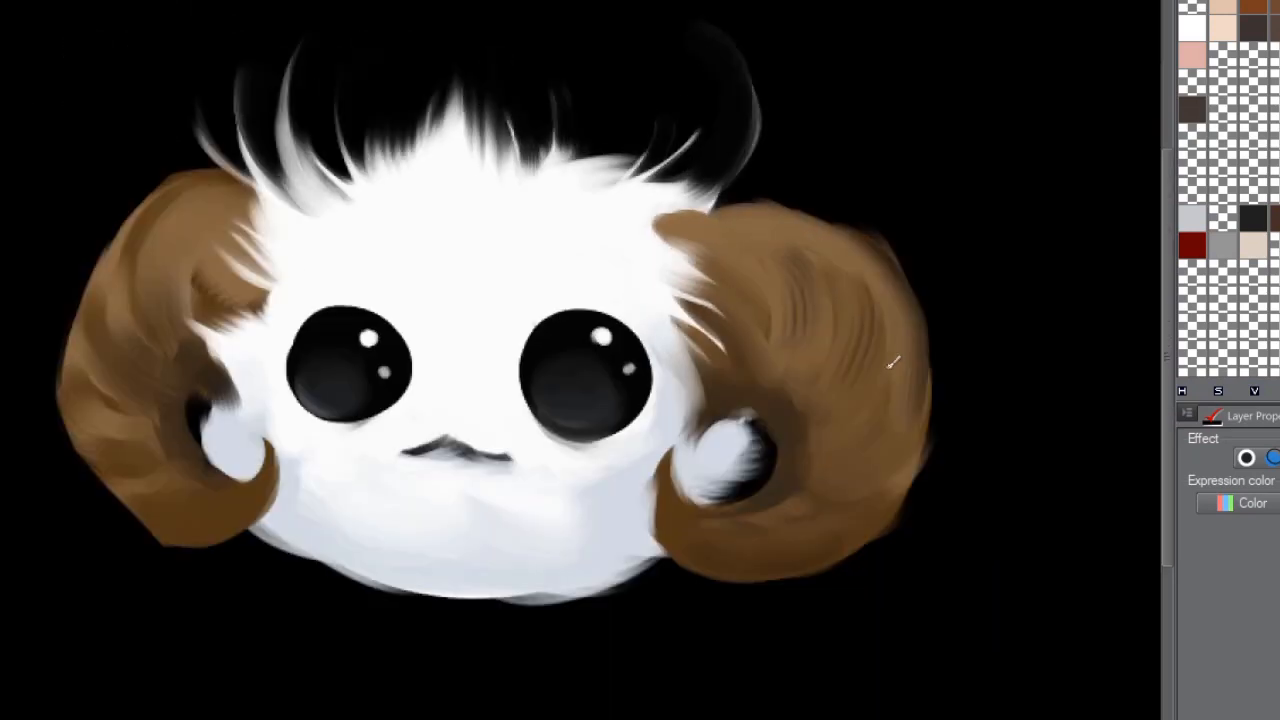
pyautogui.moveTo(920, 350); pyautogui.dragTo(870, 520)
pyautogui.moveTo(762, 490); pyautogui.dragTo(846, 486)
pyautogui.moveTo(790, 524); pyautogui.dragTo(765, 510)
# Step: Blend the left ear fur, the base of the left horn and the lower edge of the face
pyautogui.moveTo(214, 436)
pyautogui.mouseDown()
pyautogui.moveTo(243, 388)
pyautogui.moveTo(220, 362)
pyautogui.mouseUp()
pyautogui.moveTo(322, 516); pyautogui.dragTo(290, 460)
pyautogui.moveTo(160, 540); pyautogui.dragTo(262, 522)
pyautogui.moveTo(278, 540); pyautogui.dragTo(420, 592)
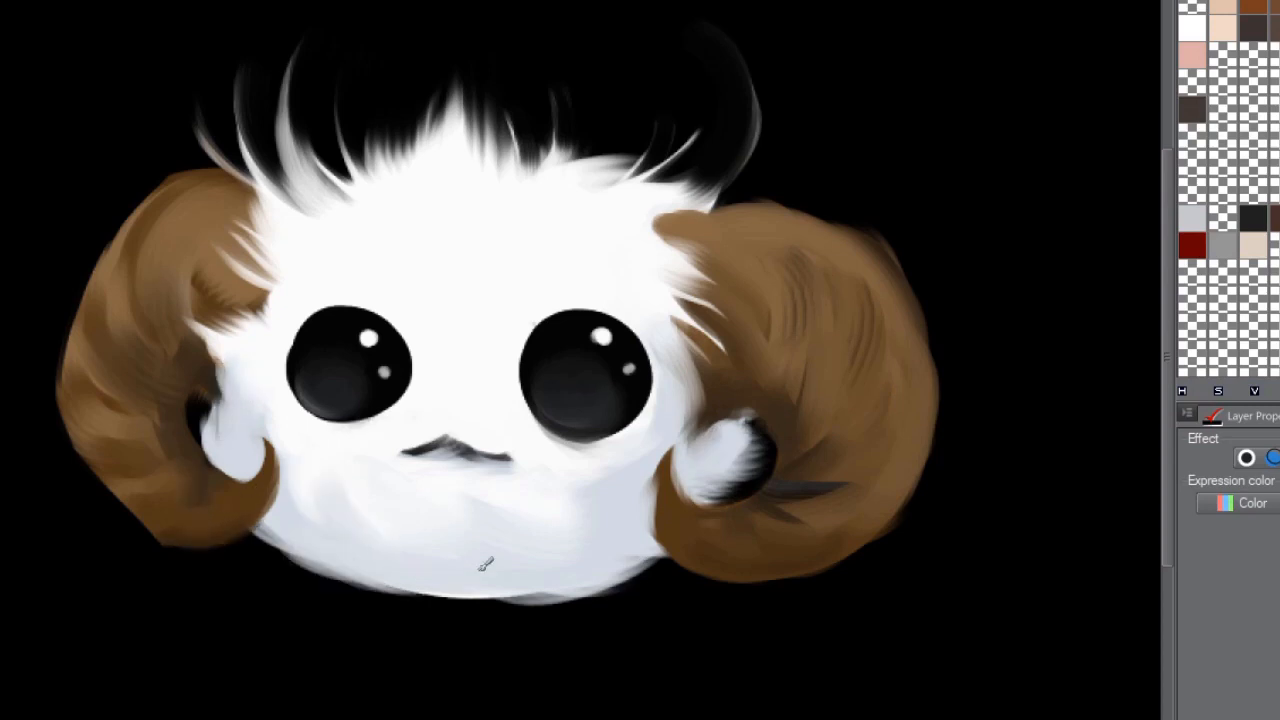